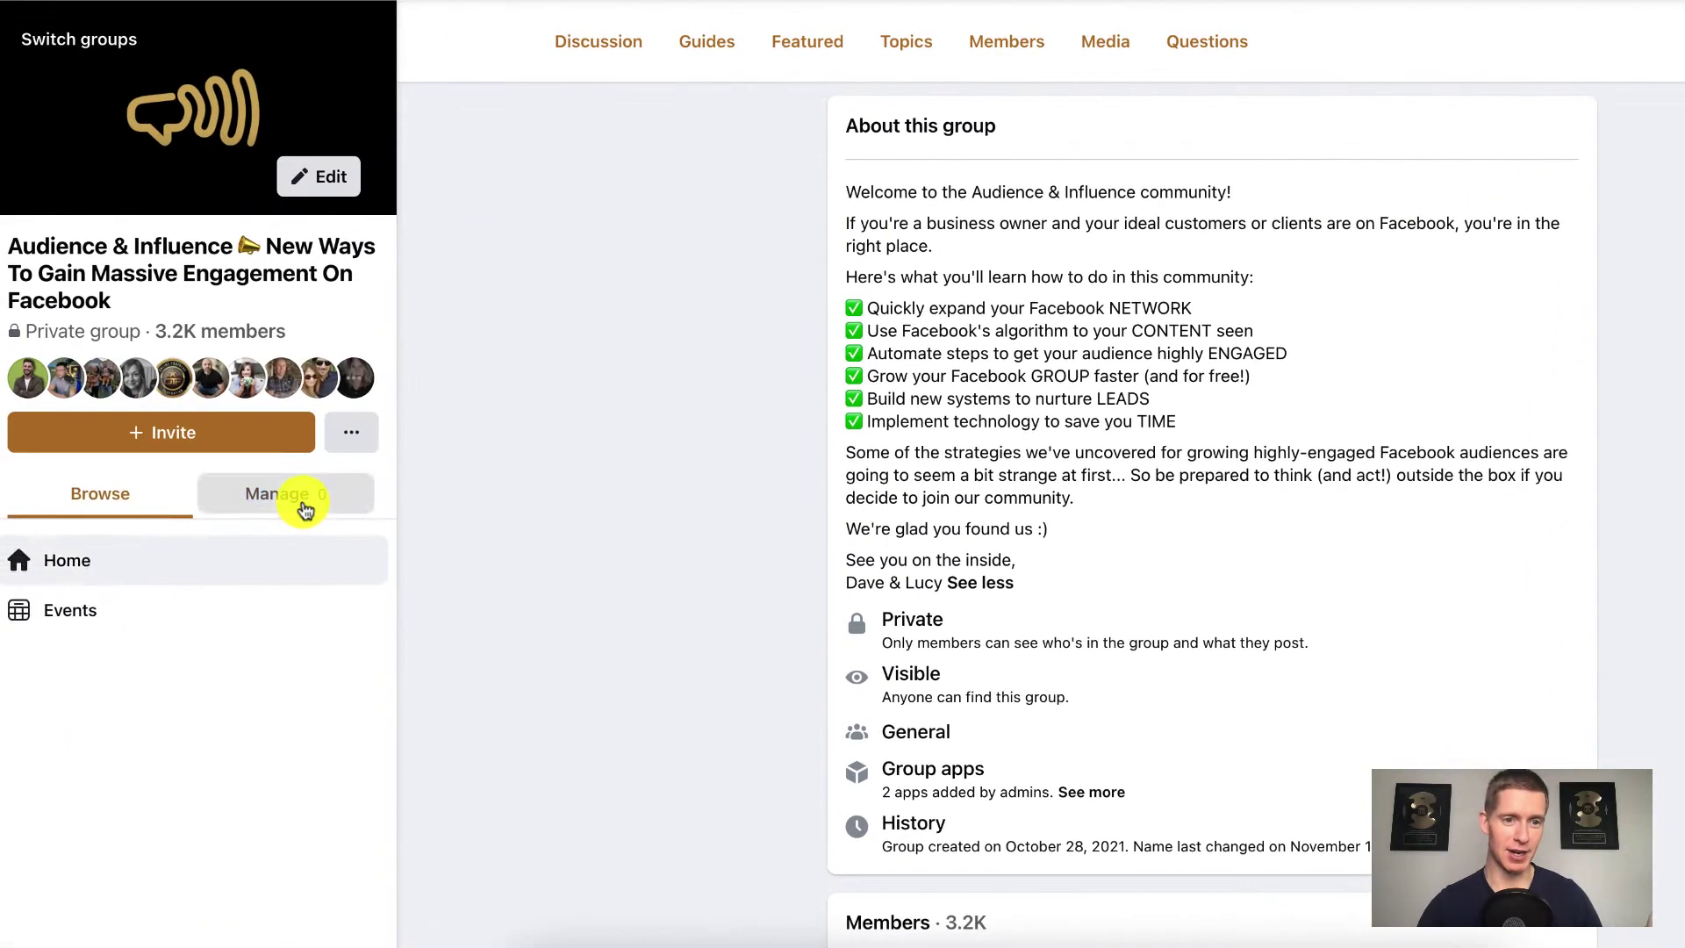
Step: Open the group settings from the admin management options of the Audience & Influence group
{"action": "left_click", "coordinate": [113, 544]}
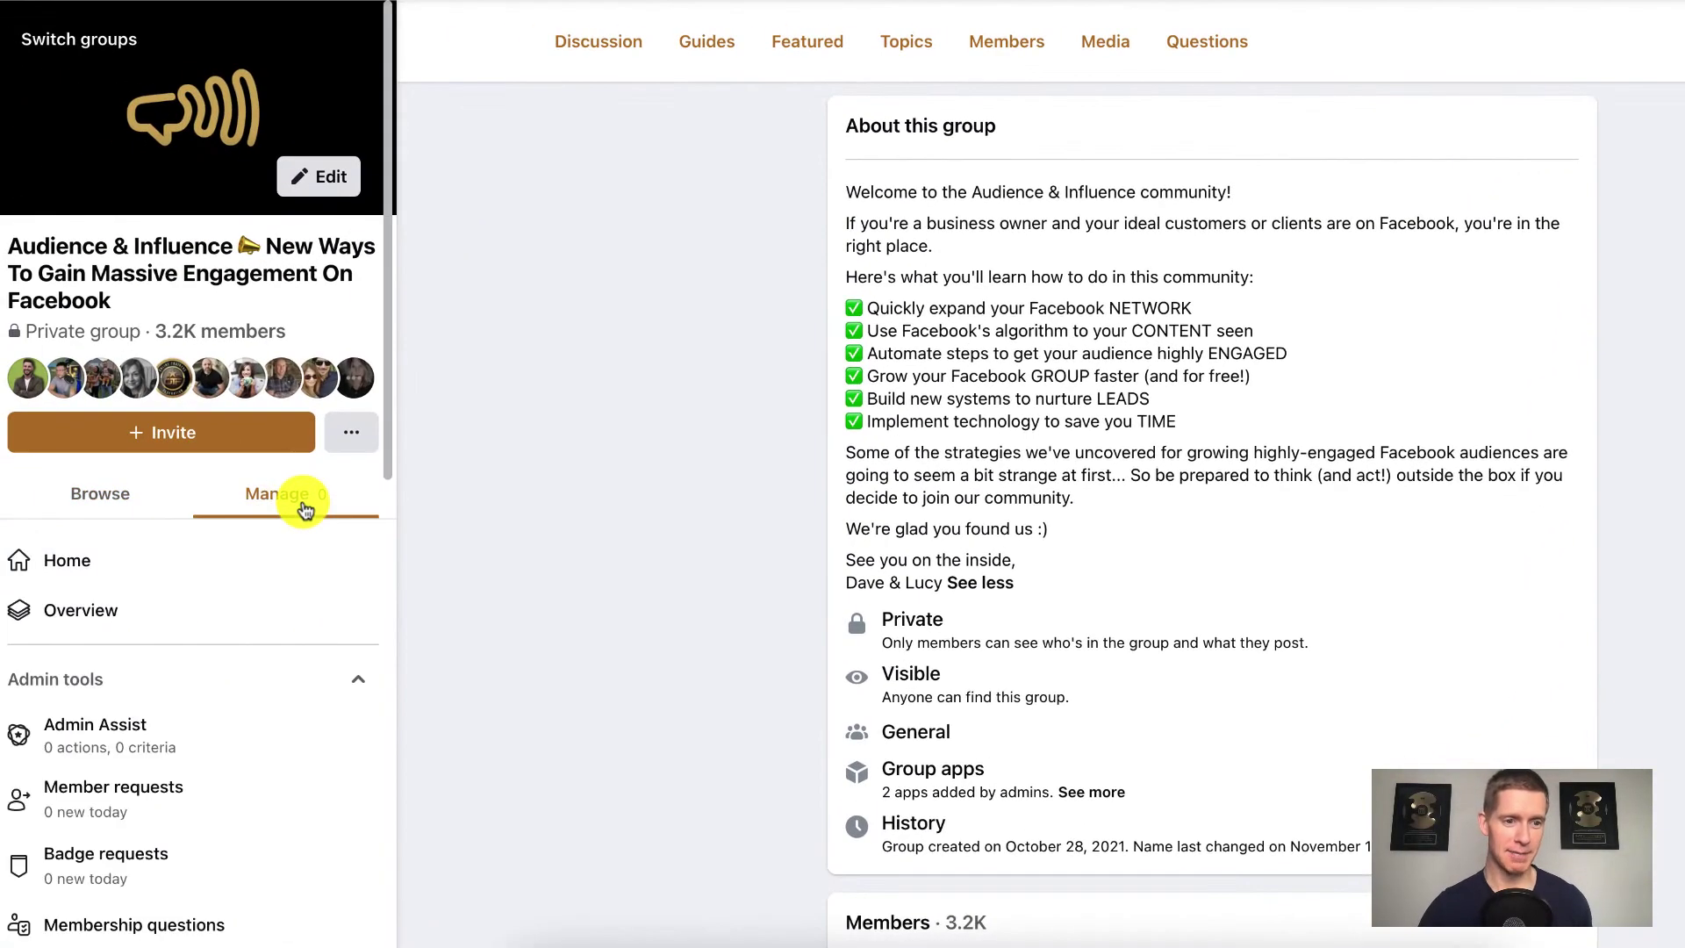
{"action": "scroll", "coordinate": [88, 558], "scroll_direction": "down", "scroll_amount": 5}
{"action": "scroll", "coordinate": [303, 508], "scroll_direction": "down", "scroll_amount": 6}
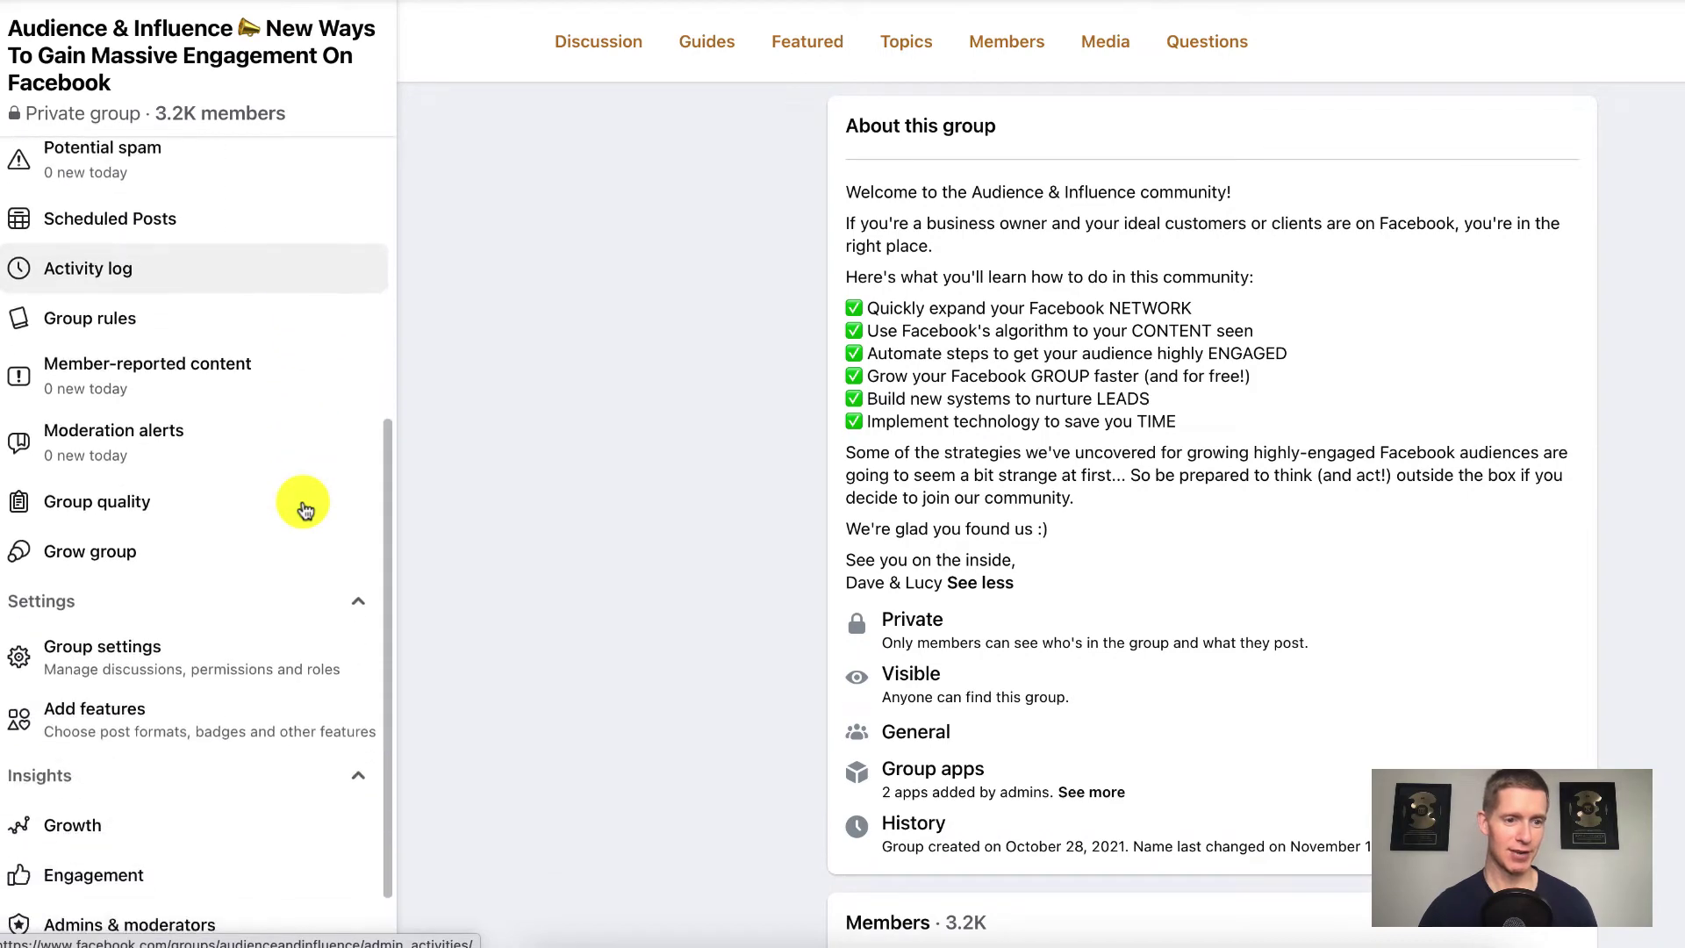
{"action": "left_click", "coordinate": [187, 586]}
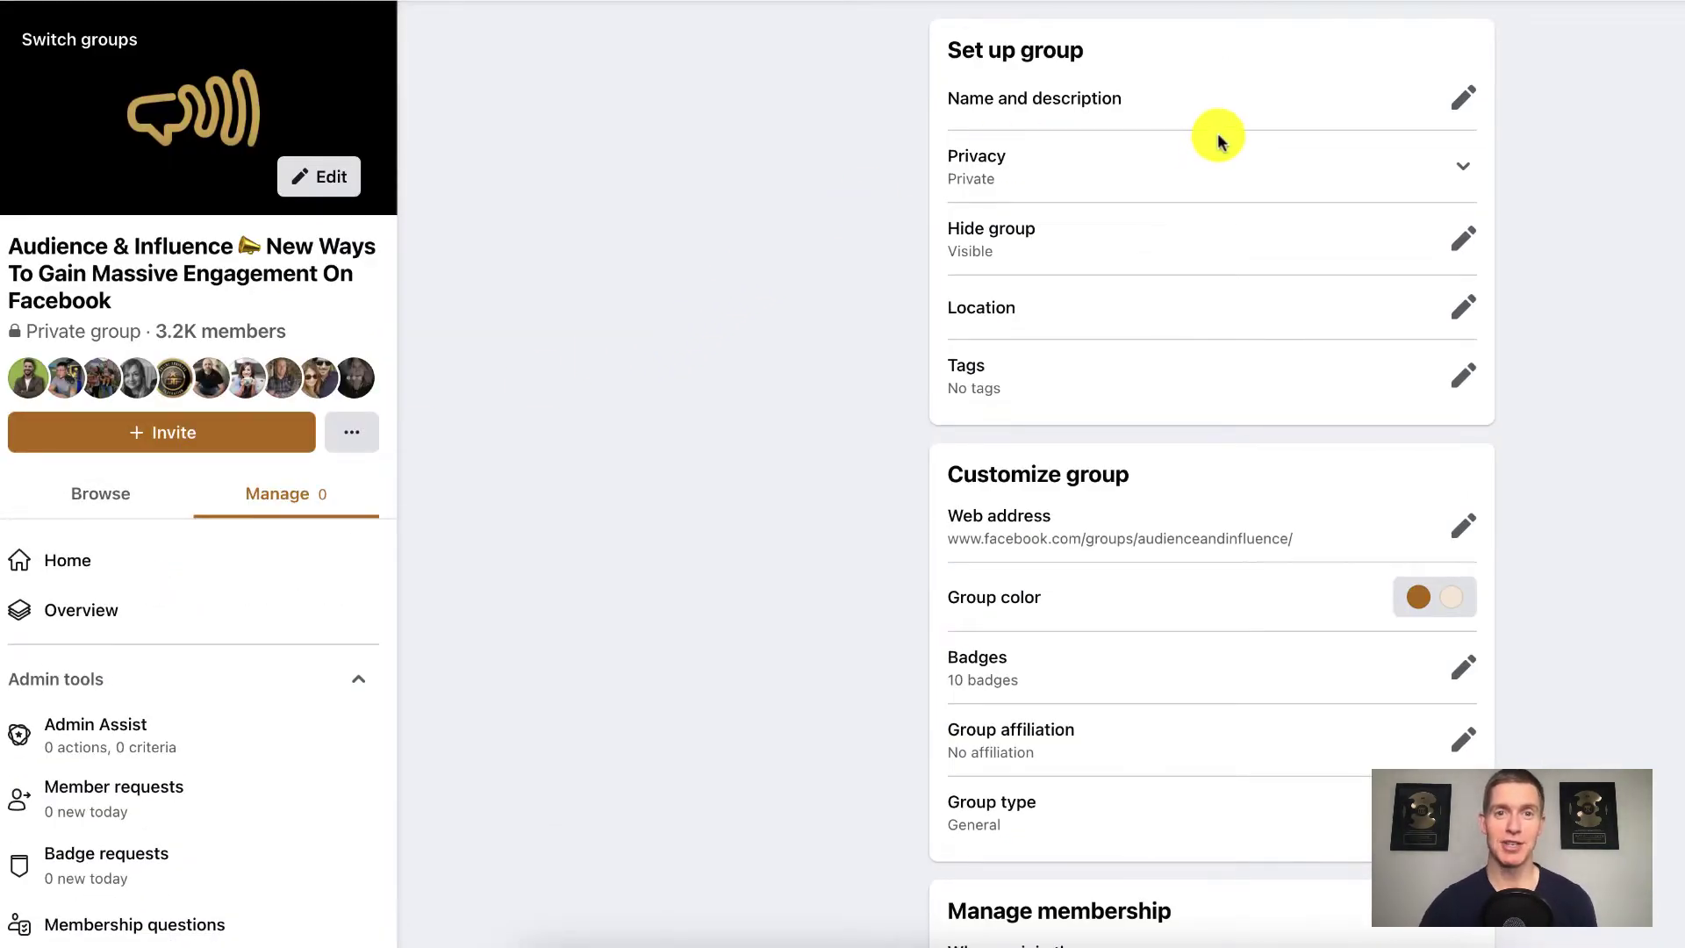
Step: Review the group's name and description fields, cancel the edit, and expand the Privacy setting
{"action": "left_click", "coordinate": [1461, 99]}
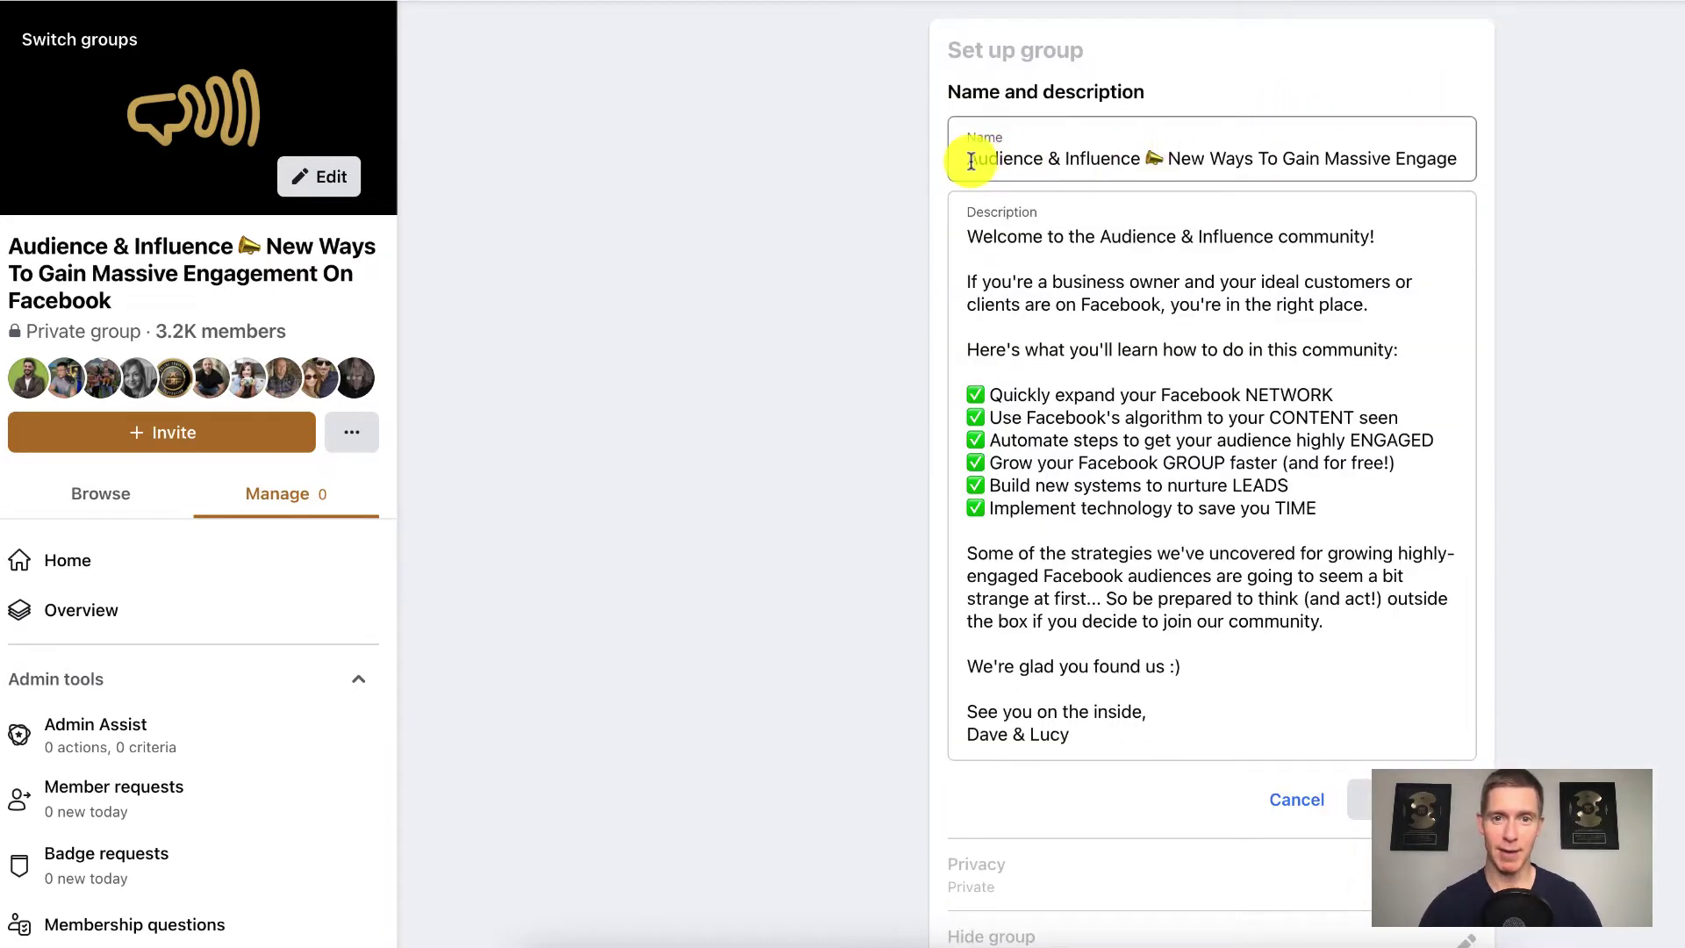
{"action": "left_click_drag", "start_coordinate": [970, 158], "coordinate": [1497, 166]}
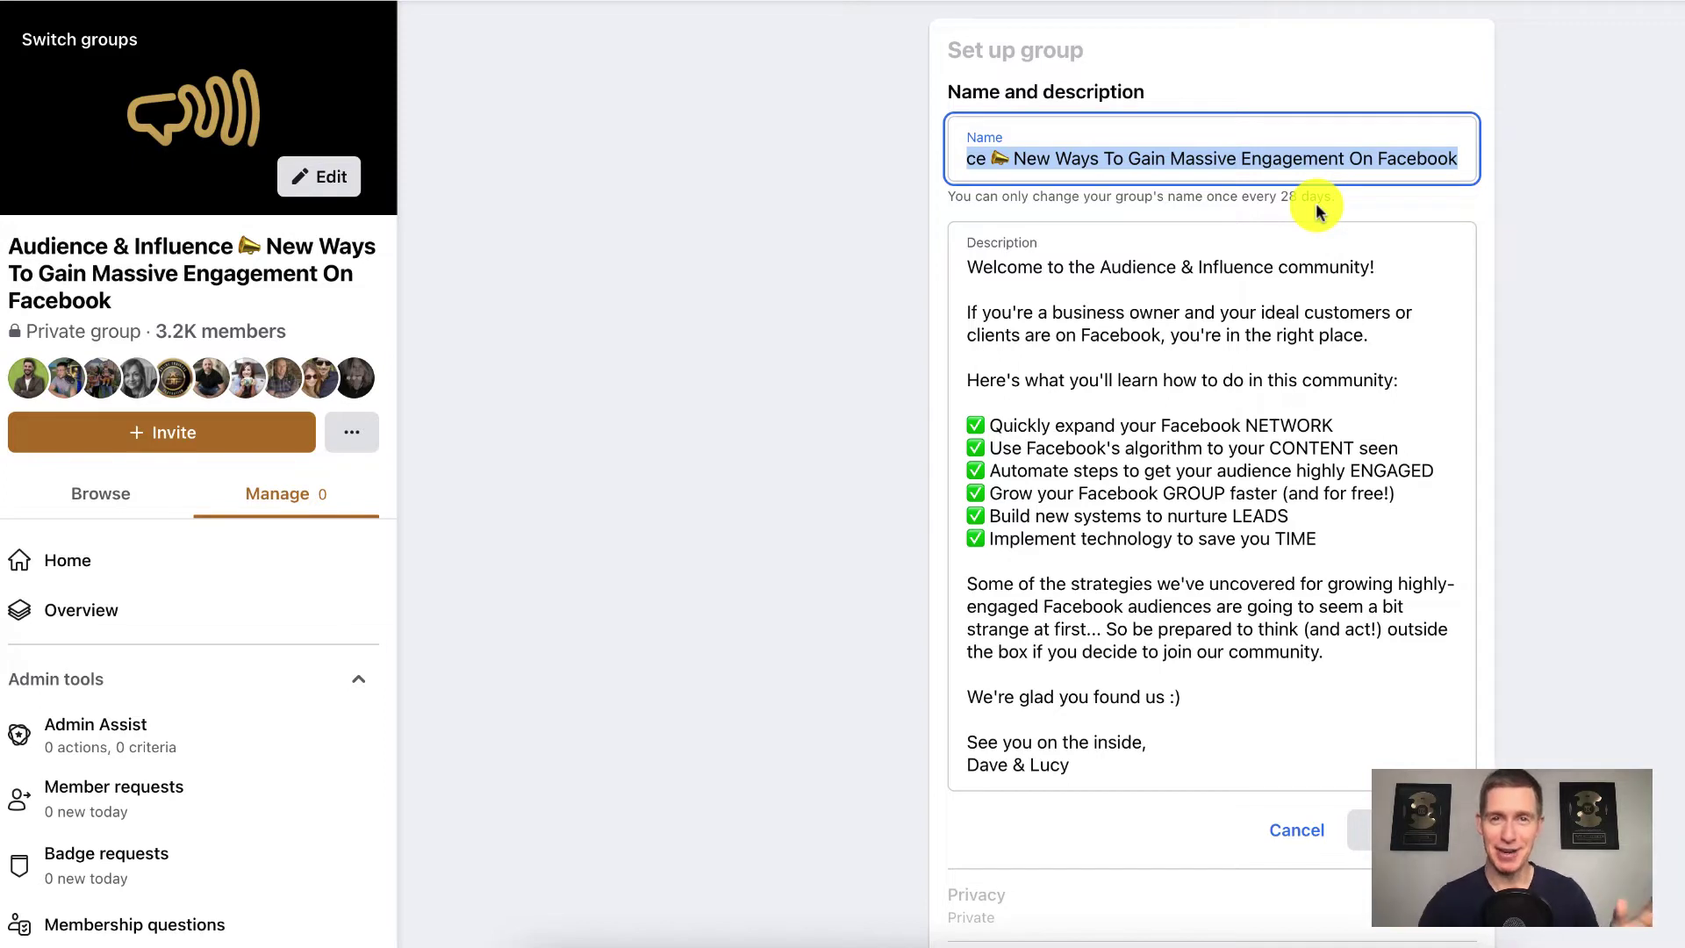
{"action": "left_click", "coordinate": [1457, 224]}
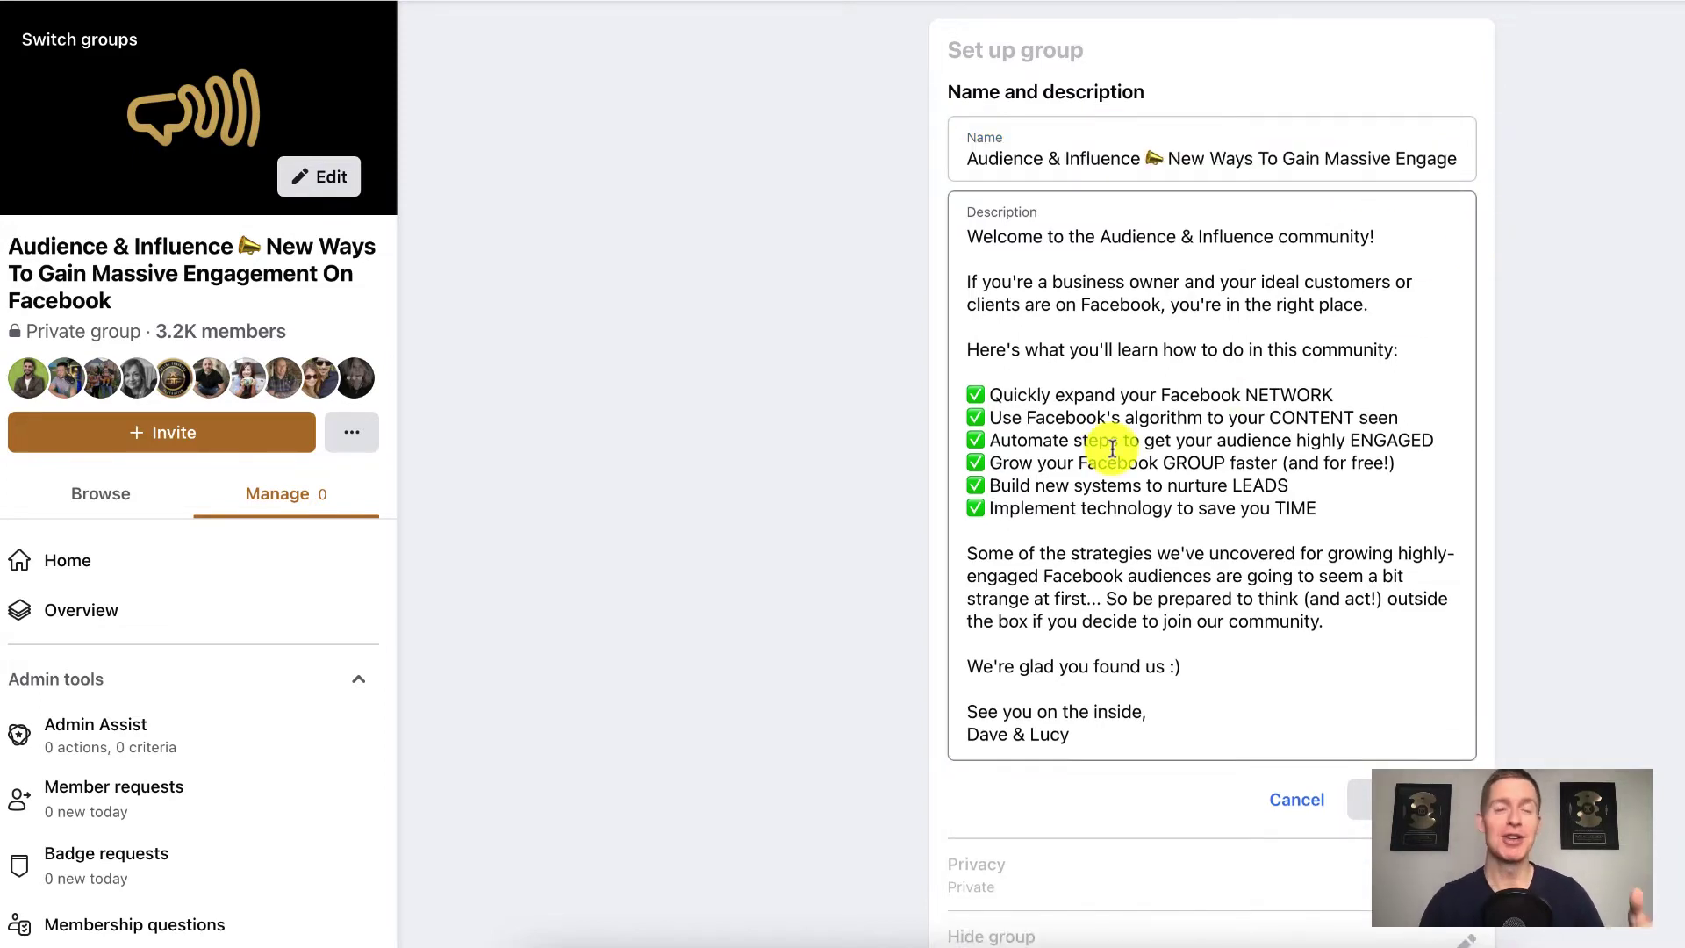
{"action": "scroll", "coordinate": [1112, 448], "scroll_direction": "down", "scroll_amount": 5}
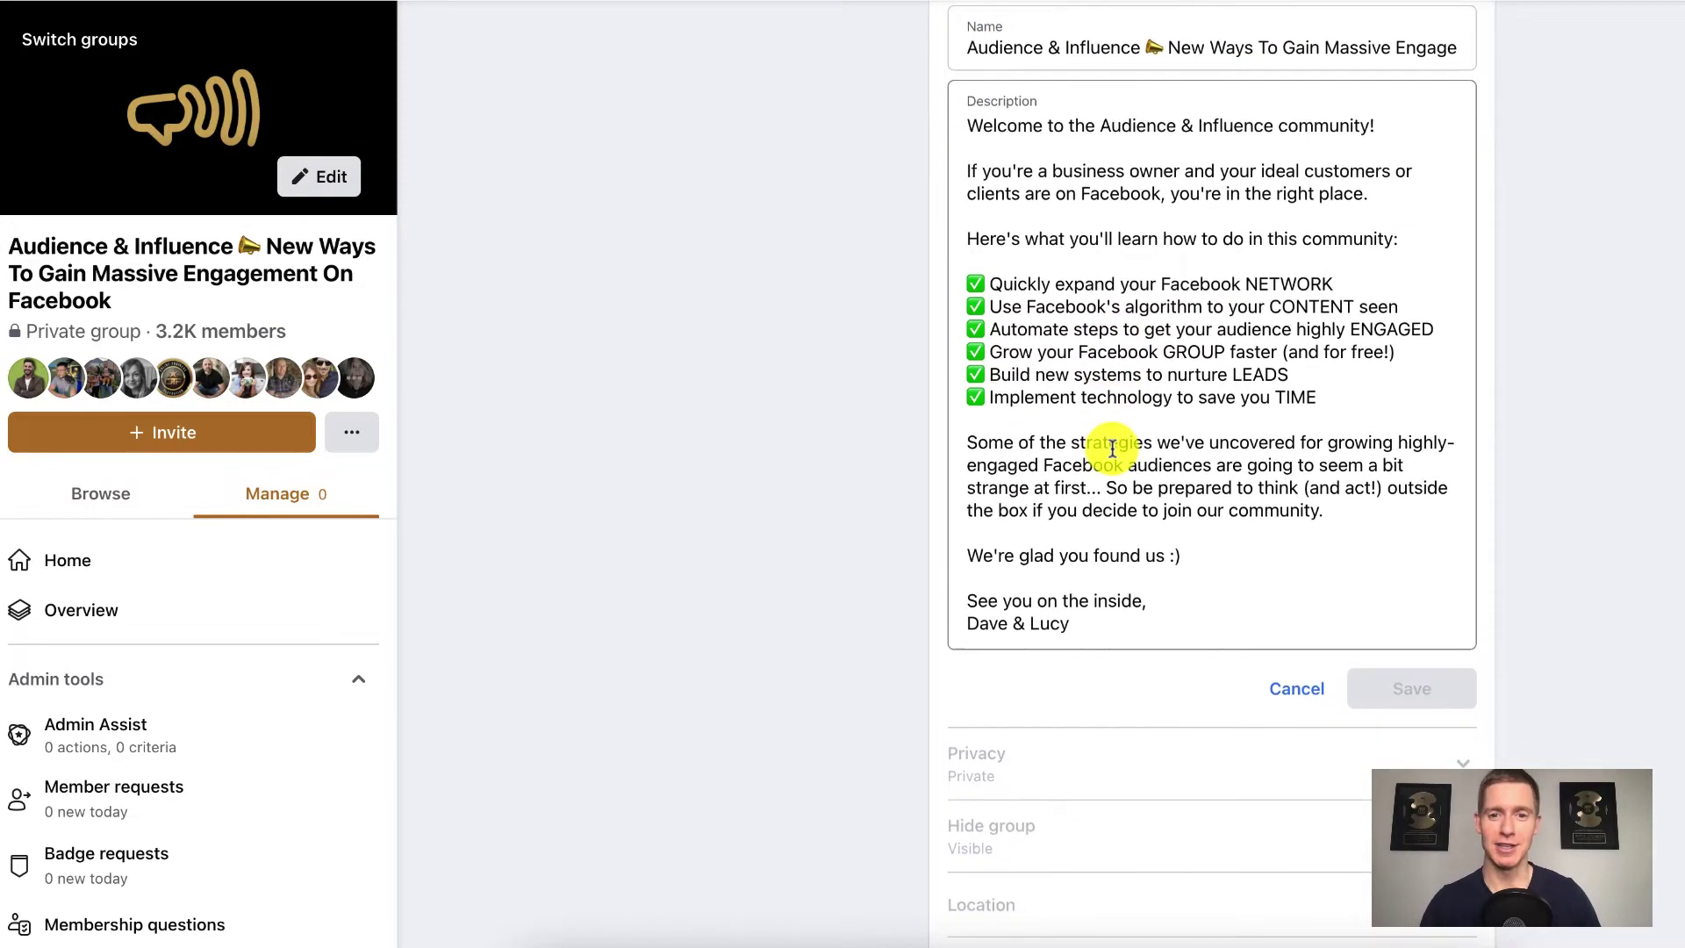
{"action": "scroll", "coordinate": [763, 379], "scroll_direction": "up", "scroll_amount": 7}
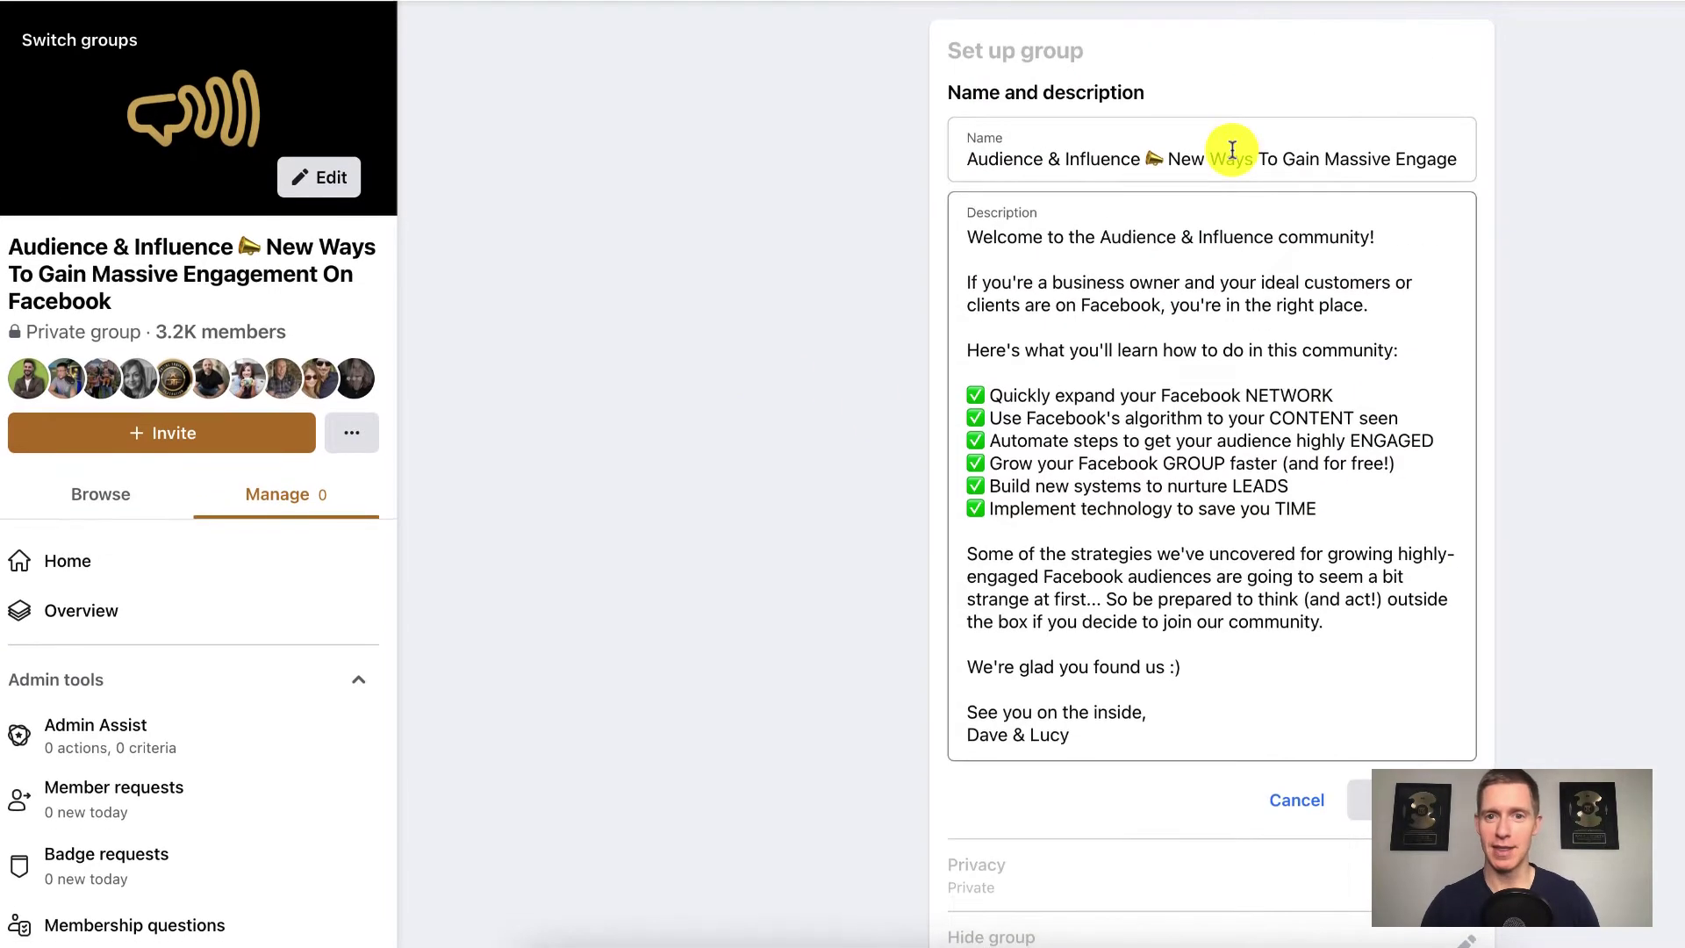
{"action": "scroll", "coordinate": [1421, 509], "scroll_direction": "down", "scroll_amount": 5}
{"action": "left_click", "coordinate": [1321, 532]}
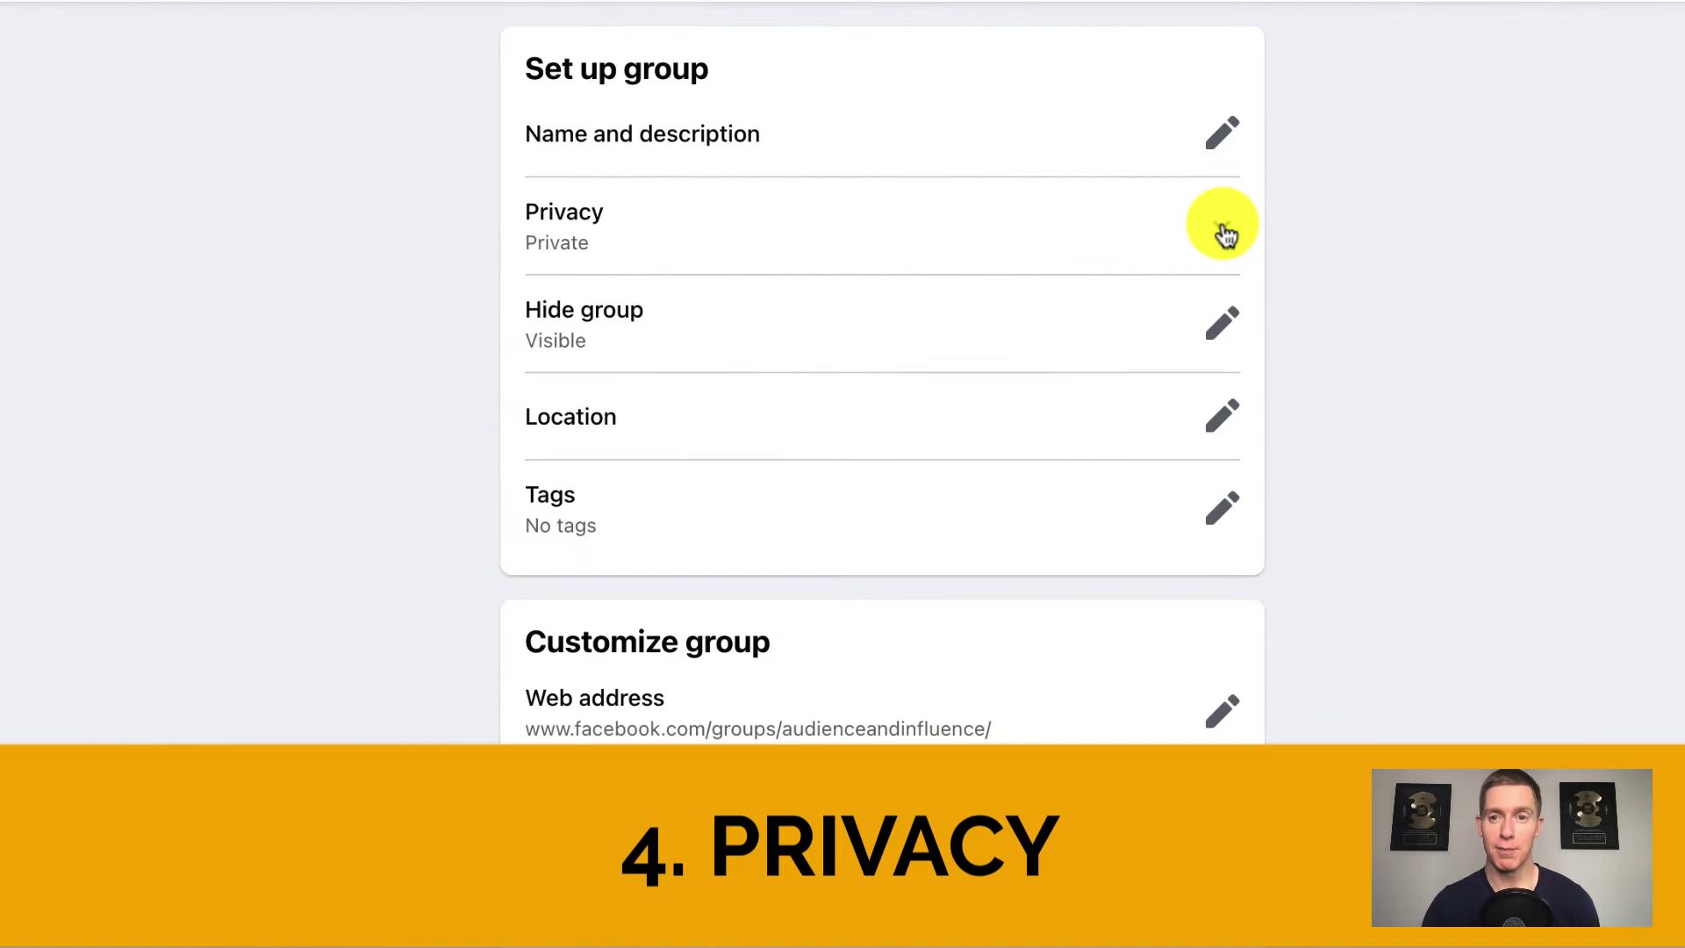
{"action": "left_click", "coordinate": [1464, 166]}
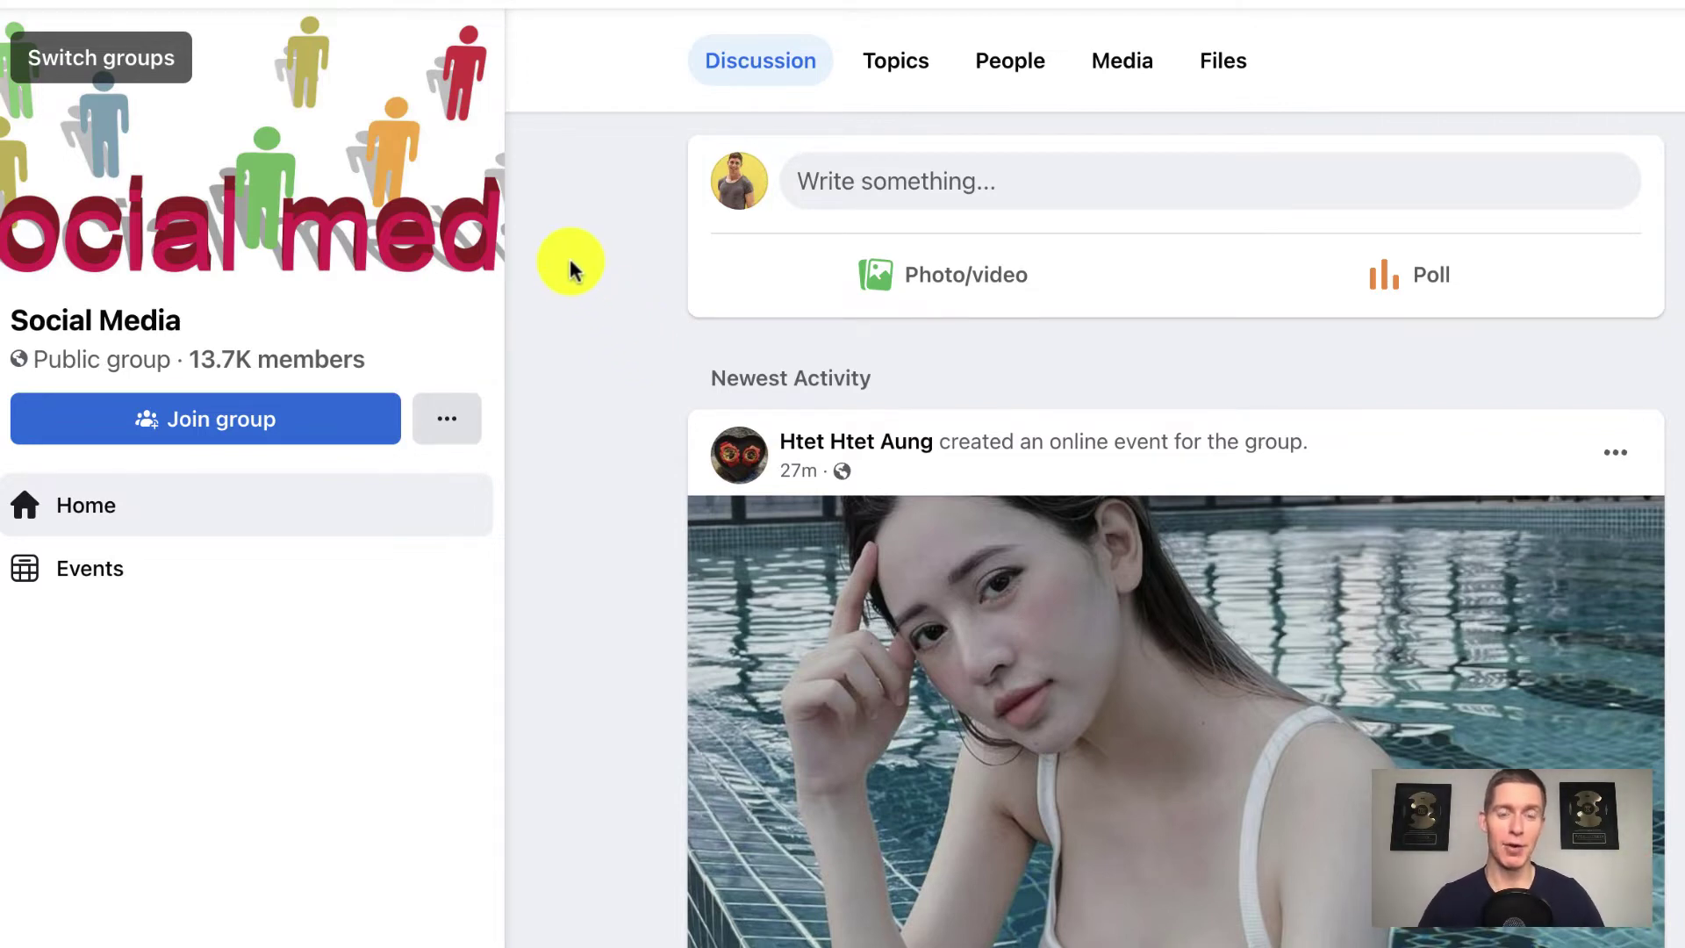
Step: Examine the posts in the discussion feed of the public Social Media group as an example of public group content
{"action": "scroll", "coordinate": [572, 268], "scroll_direction": "down", "scroll_amount": 1}
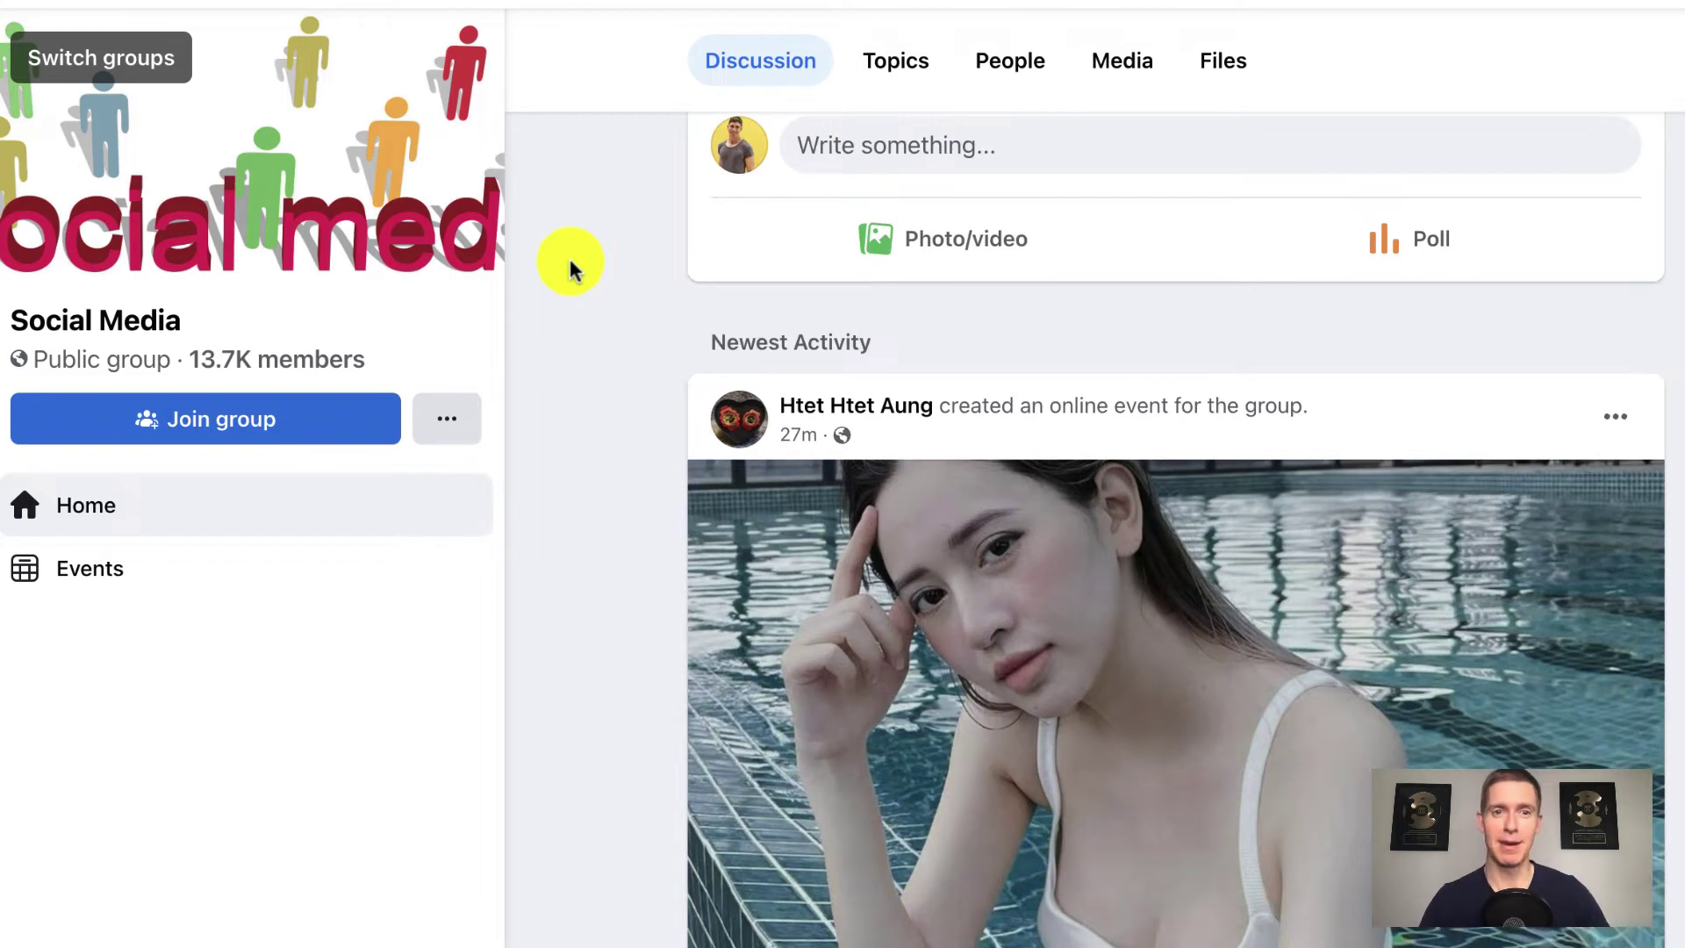
{"action": "scroll", "coordinate": [568, 257], "scroll_direction": "down", "scroll_amount": 1}
{"action": "scroll", "coordinate": [568, 256], "scroll_direction": "up", "scroll_amount": 1}
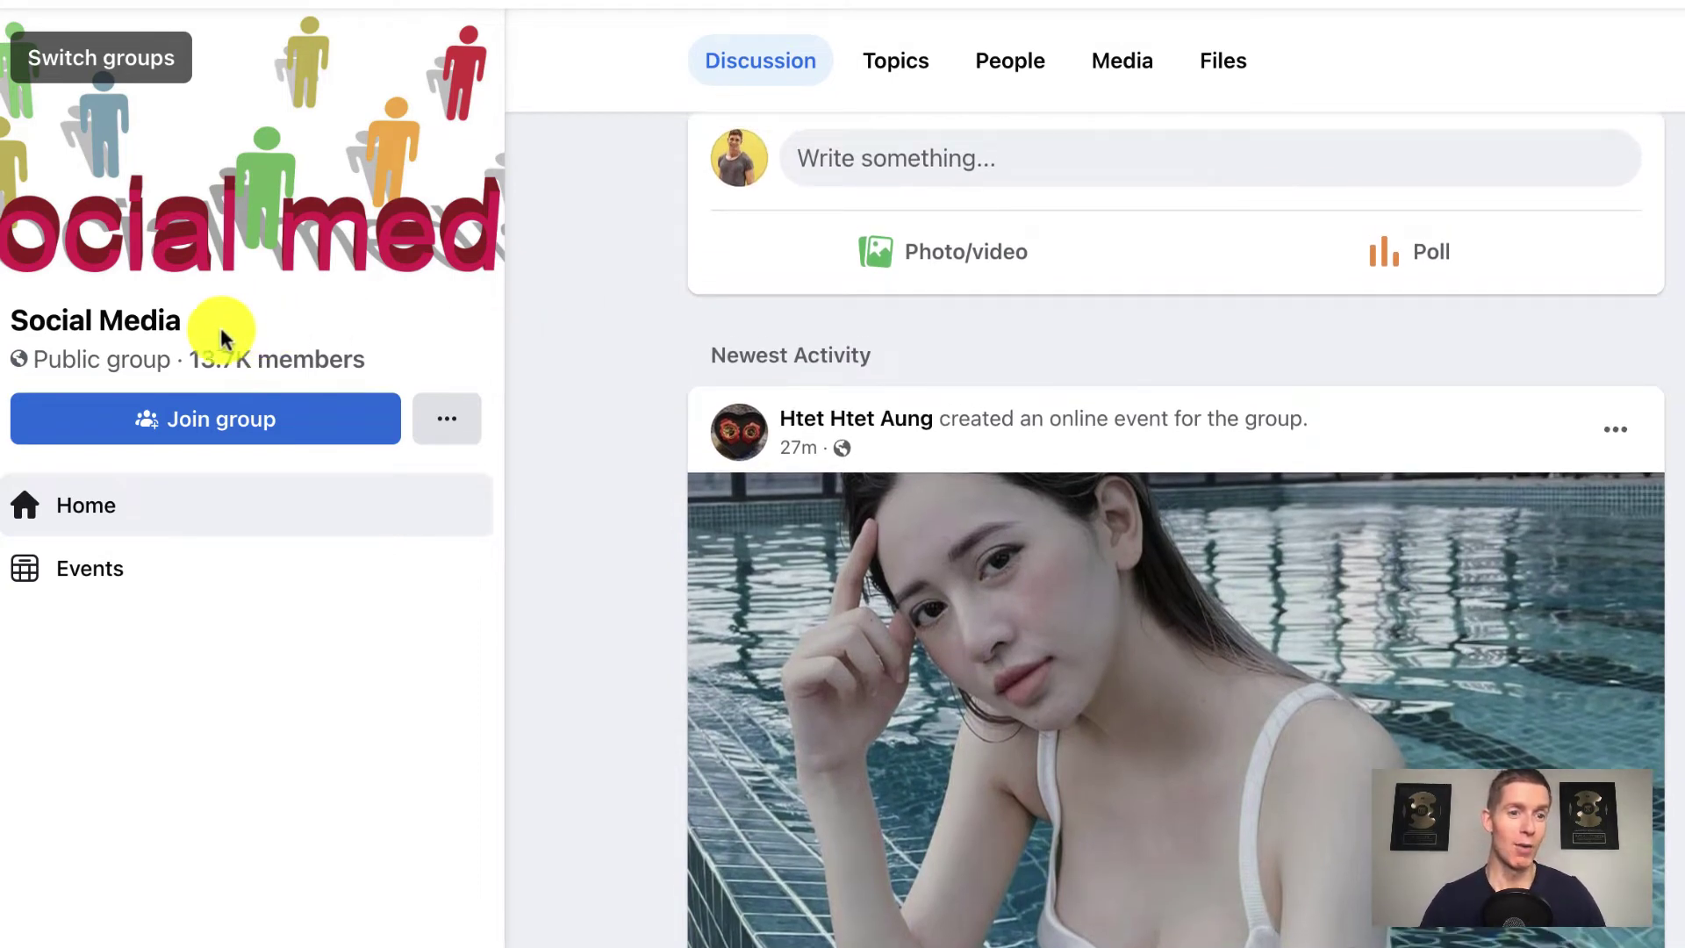
{"action": "scroll", "coordinate": [588, 295], "scroll_direction": "down", "scroll_amount": 3}
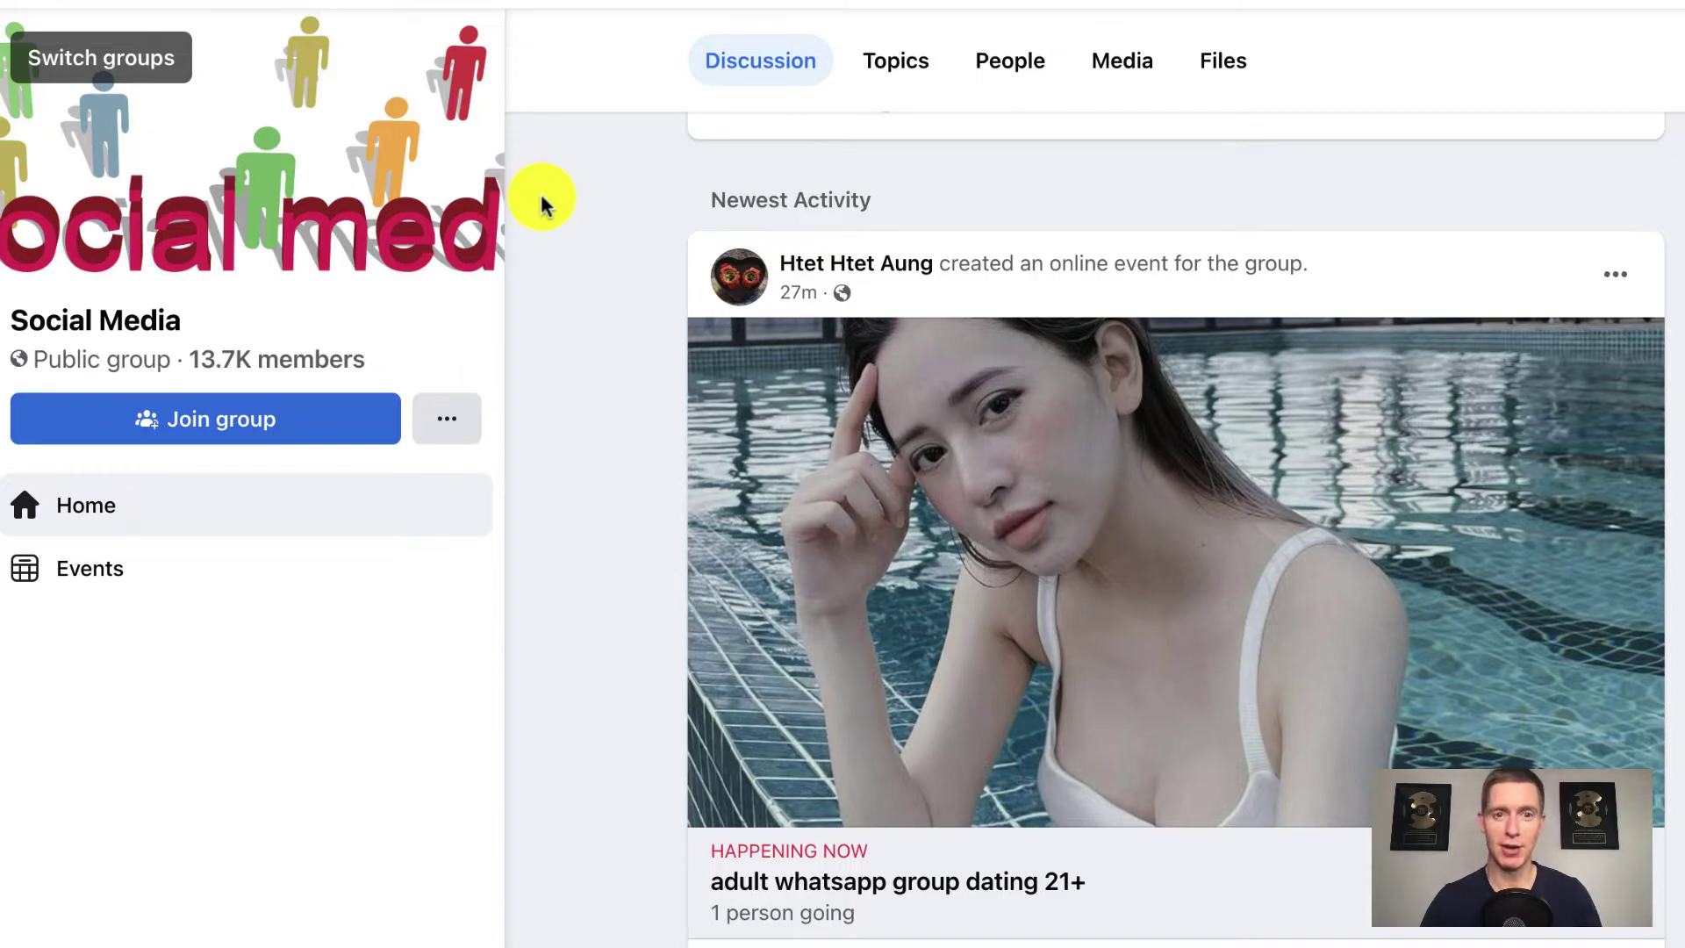
{"action": "scroll", "coordinate": [542, 200], "scroll_direction": "down", "scroll_amount": 10}
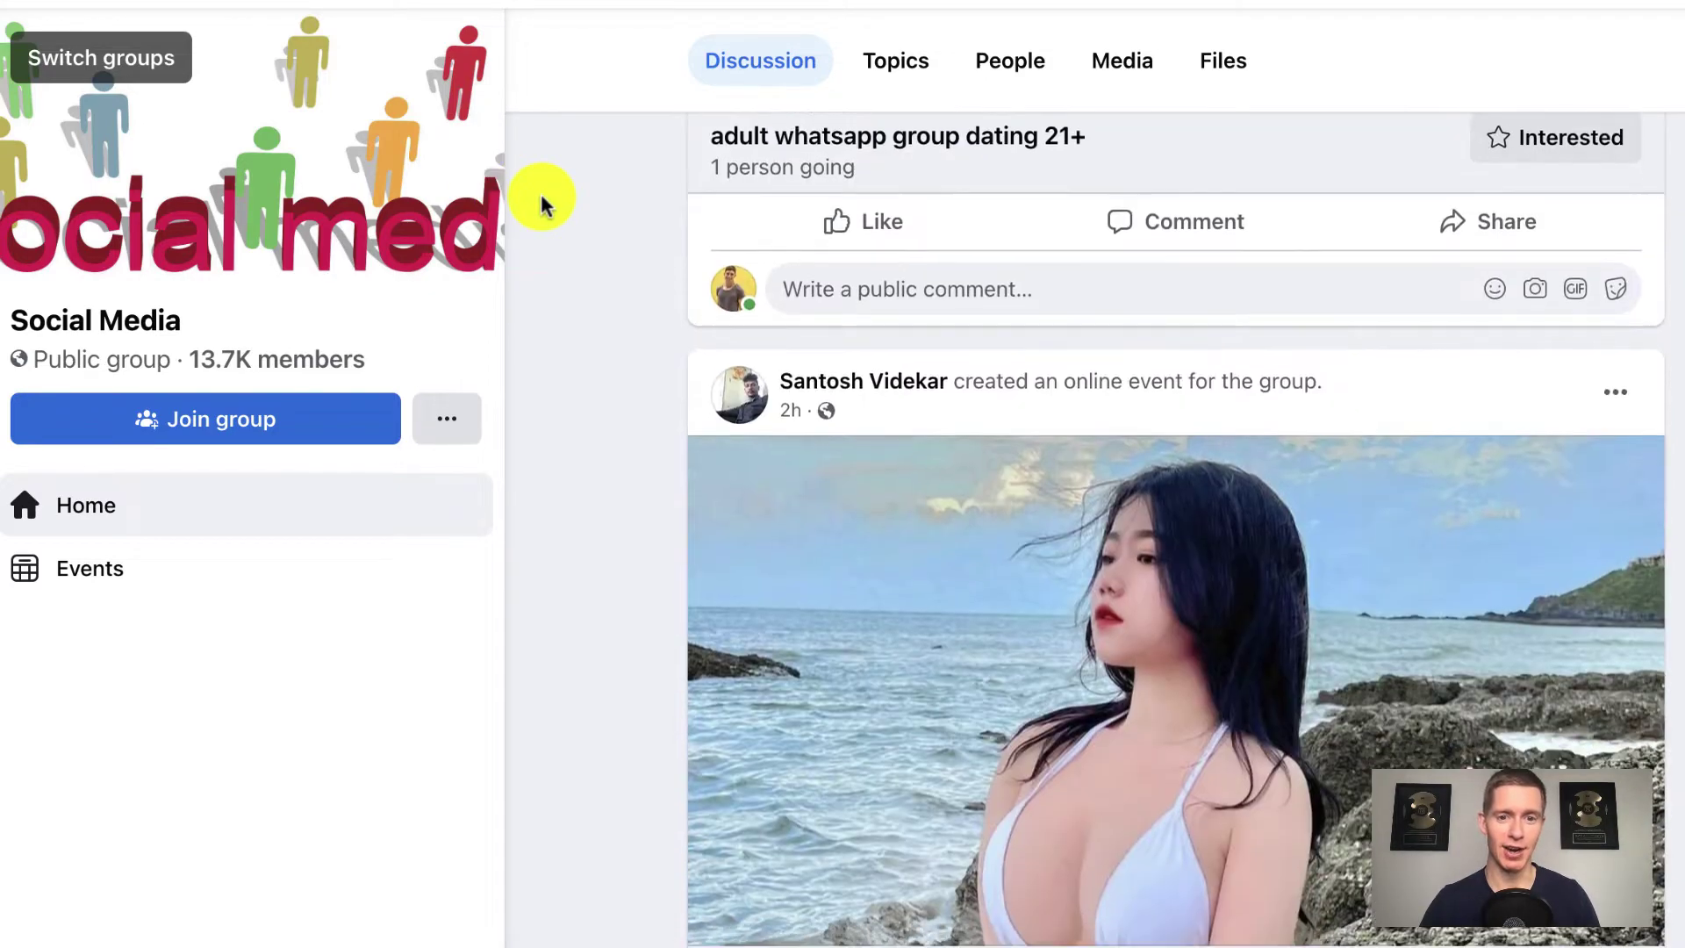
{"action": "scroll", "coordinate": [542, 200], "scroll_direction": "down", "scroll_amount": 15}
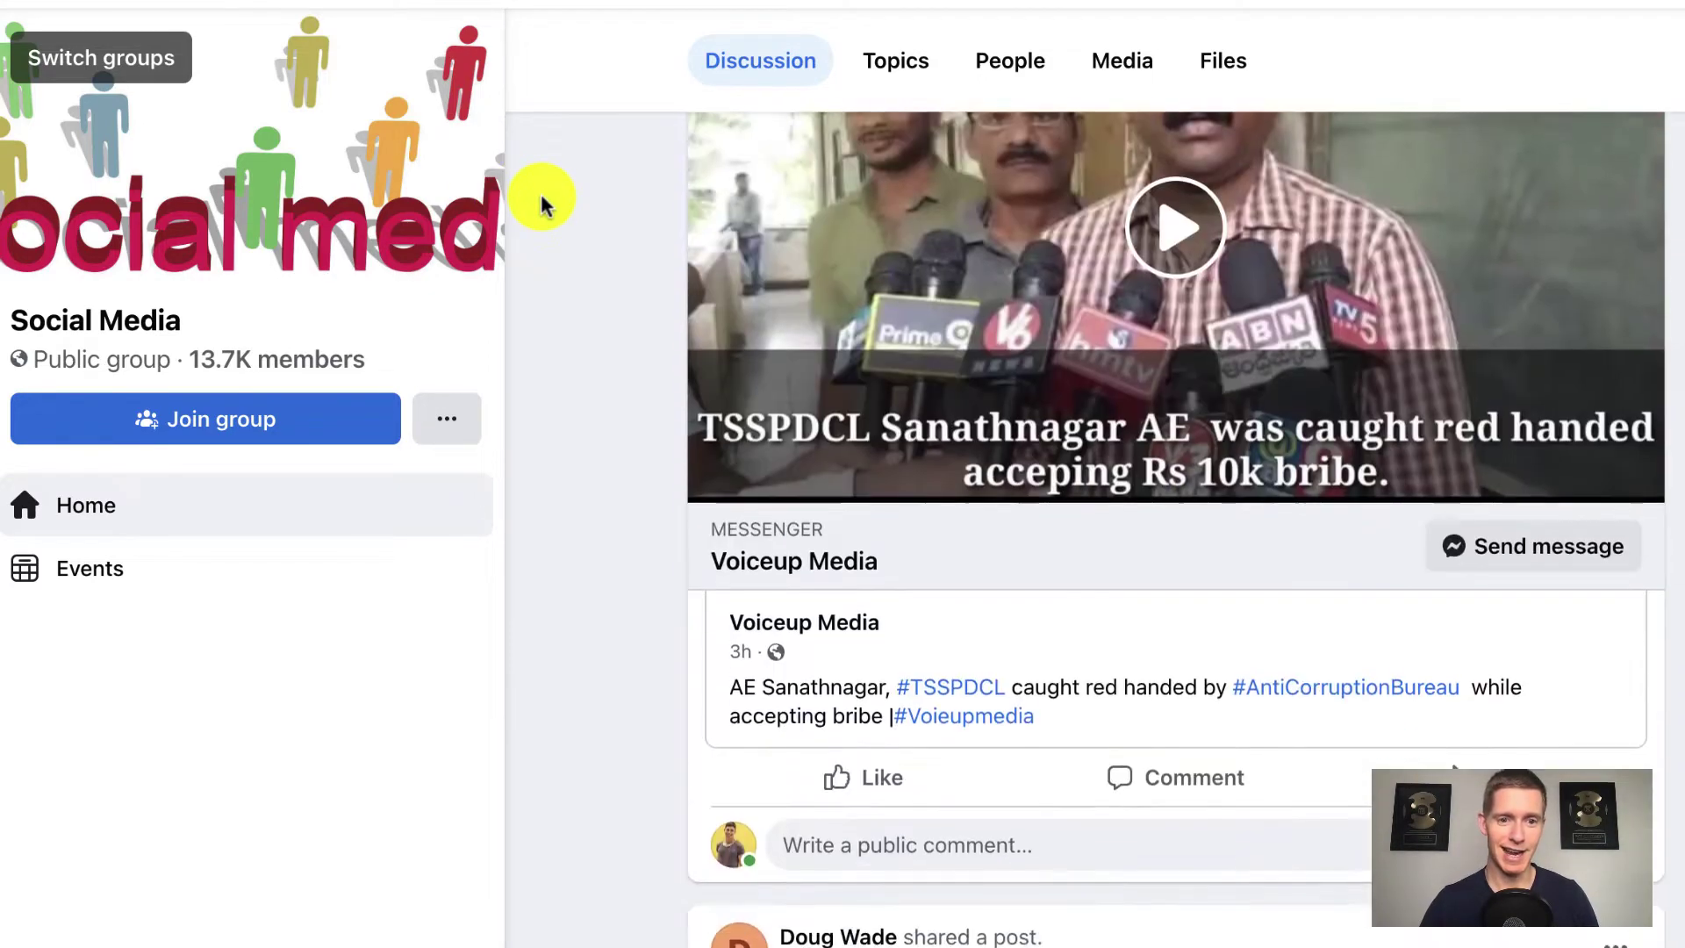
{"action": "scroll", "coordinate": [541, 201], "scroll_direction": "down", "scroll_amount": 13}
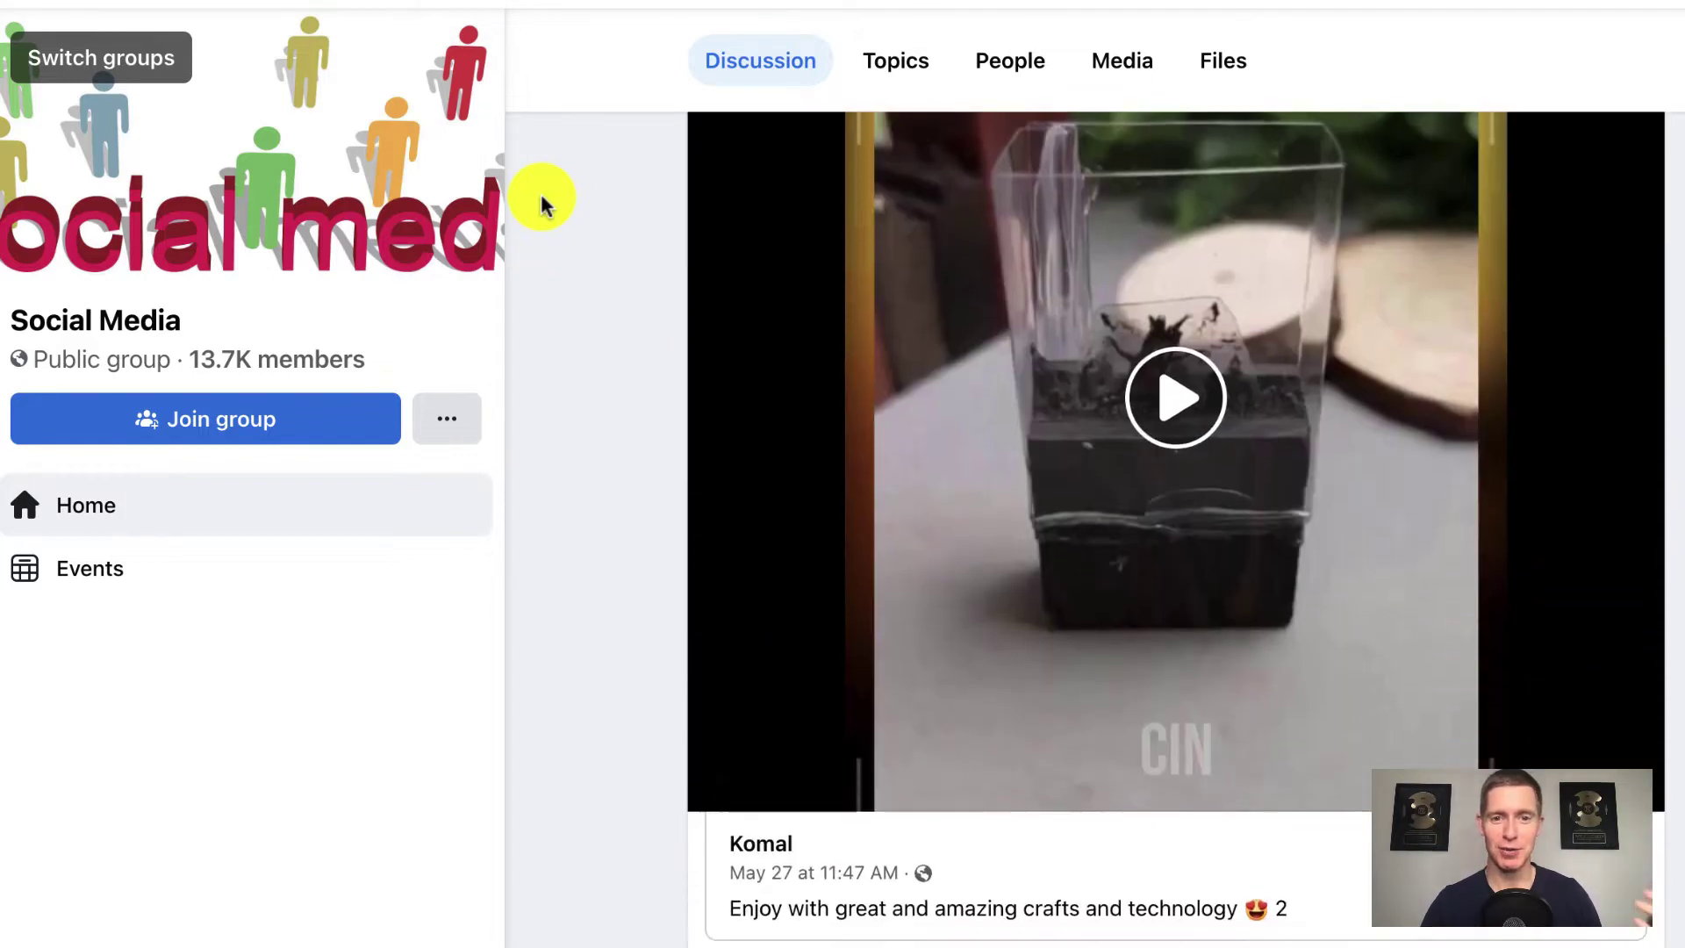
{"action": "scroll", "coordinate": [541, 200], "scroll_direction": "down", "scroll_amount": 13}
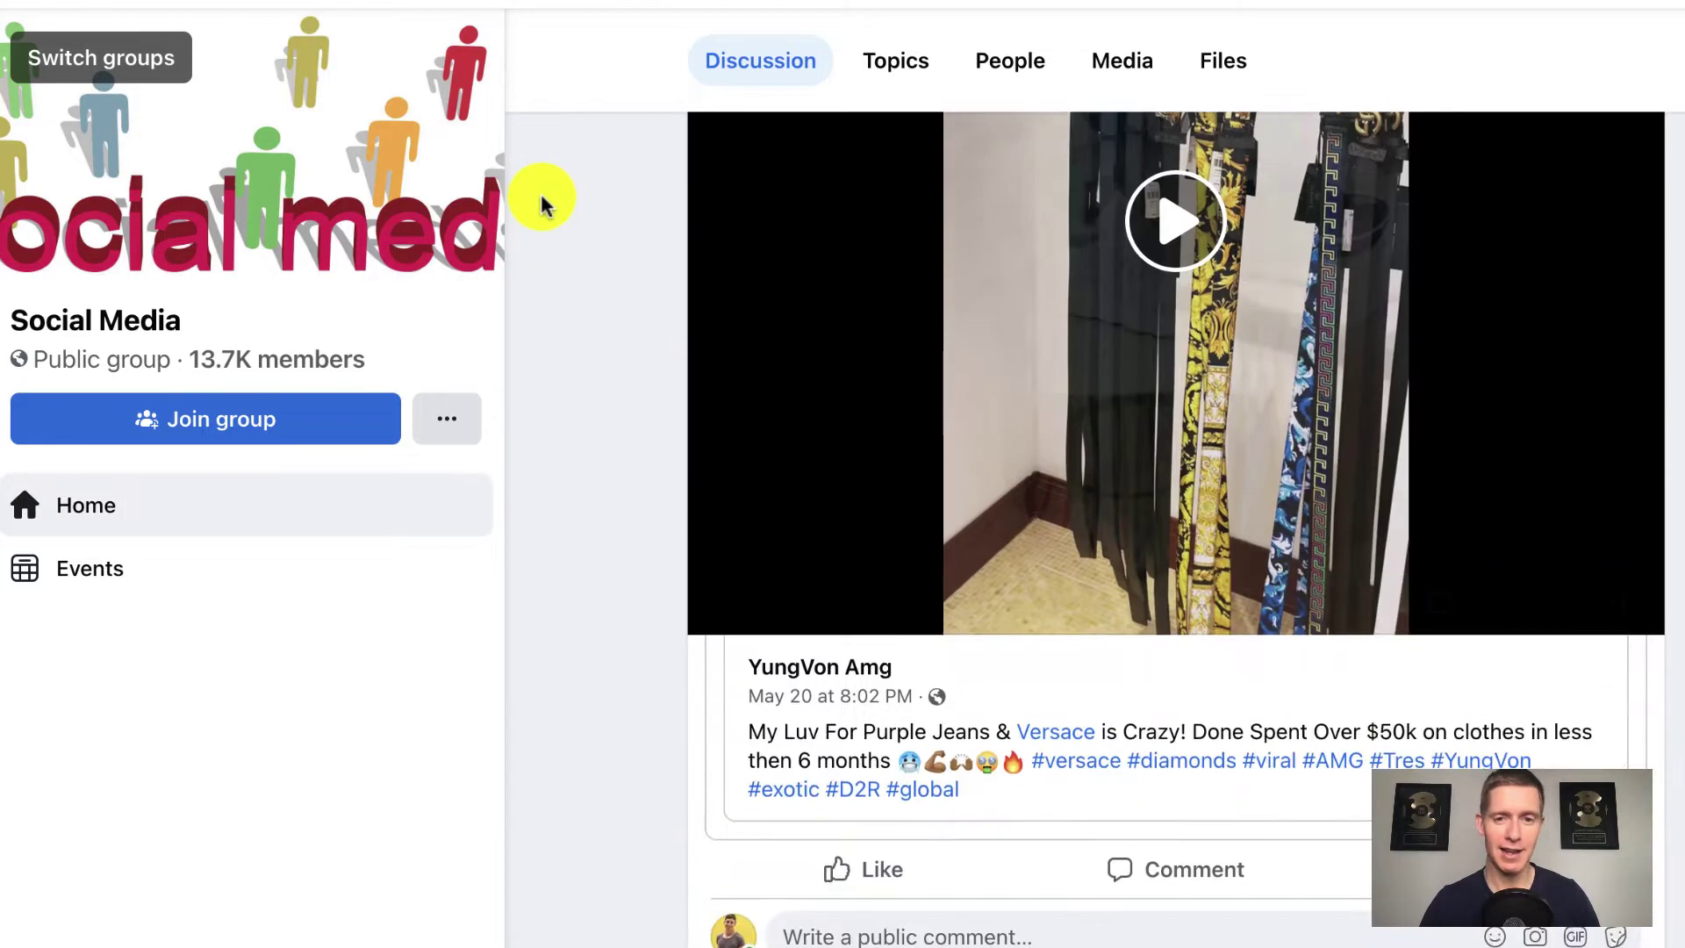
{"action": "scroll", "coordinate": [542, 201], "scroll_direction": "down", "scroll_amount": 16}
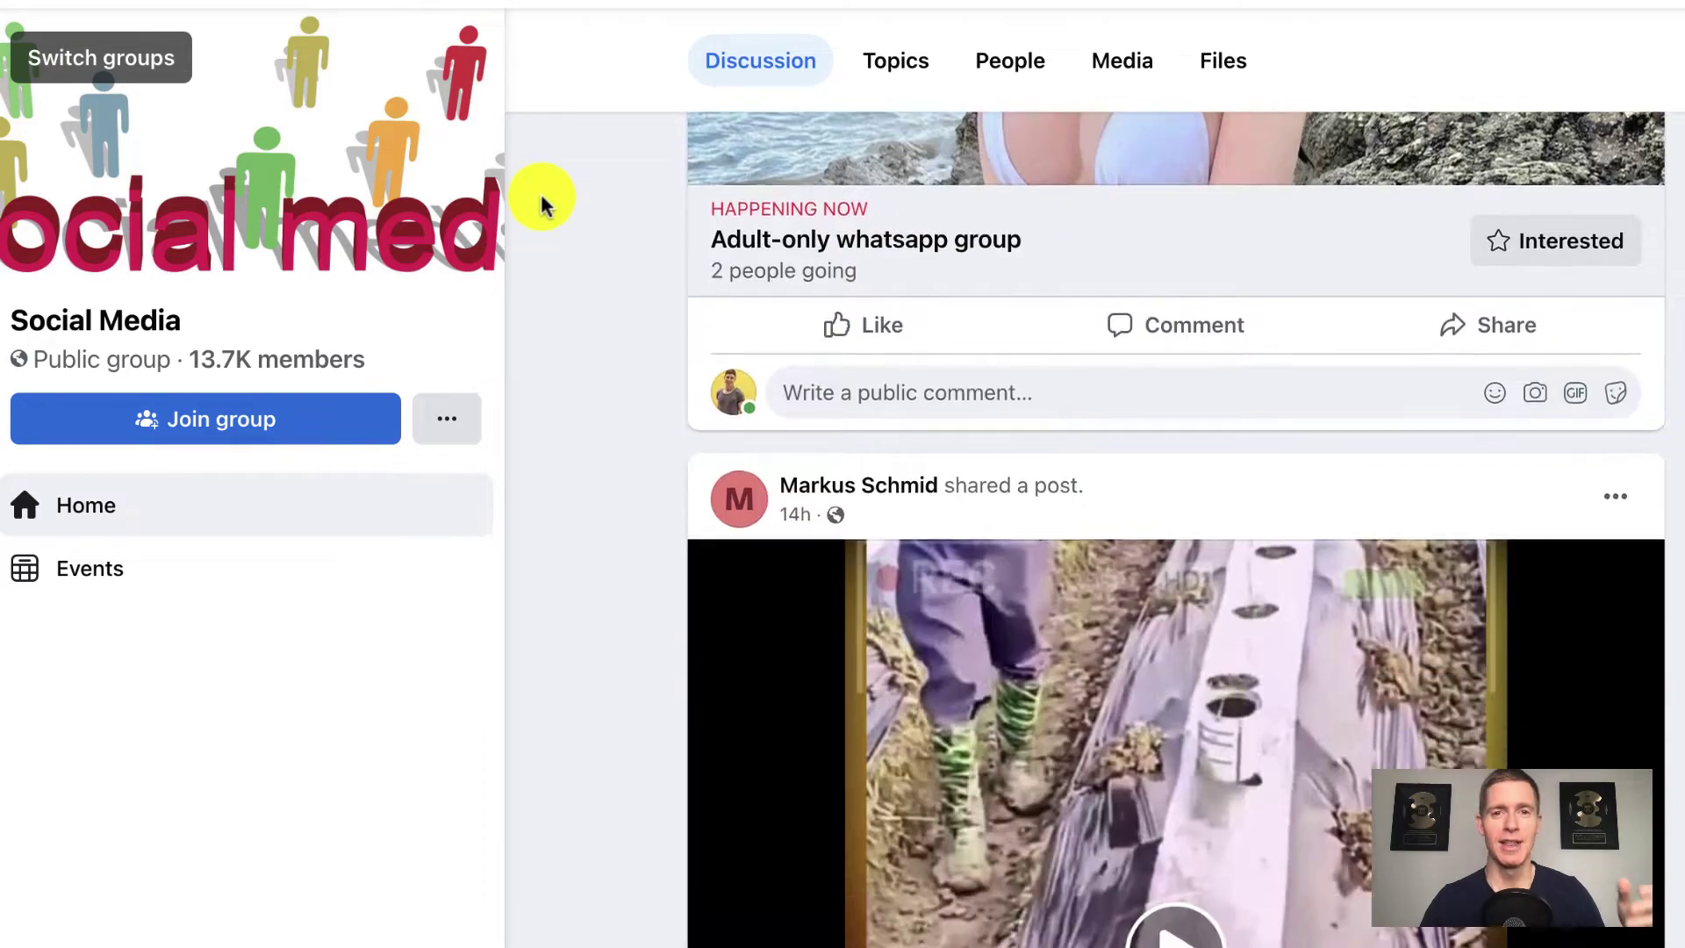
{"action": "scroll", "coordinate": [542, 201], "scroll_direction": "down", "scroll_amount": 3}
{"action": "scroll", "coordinate": [541, 200], "scroll_direction": "down", "scroll_amount": 2}
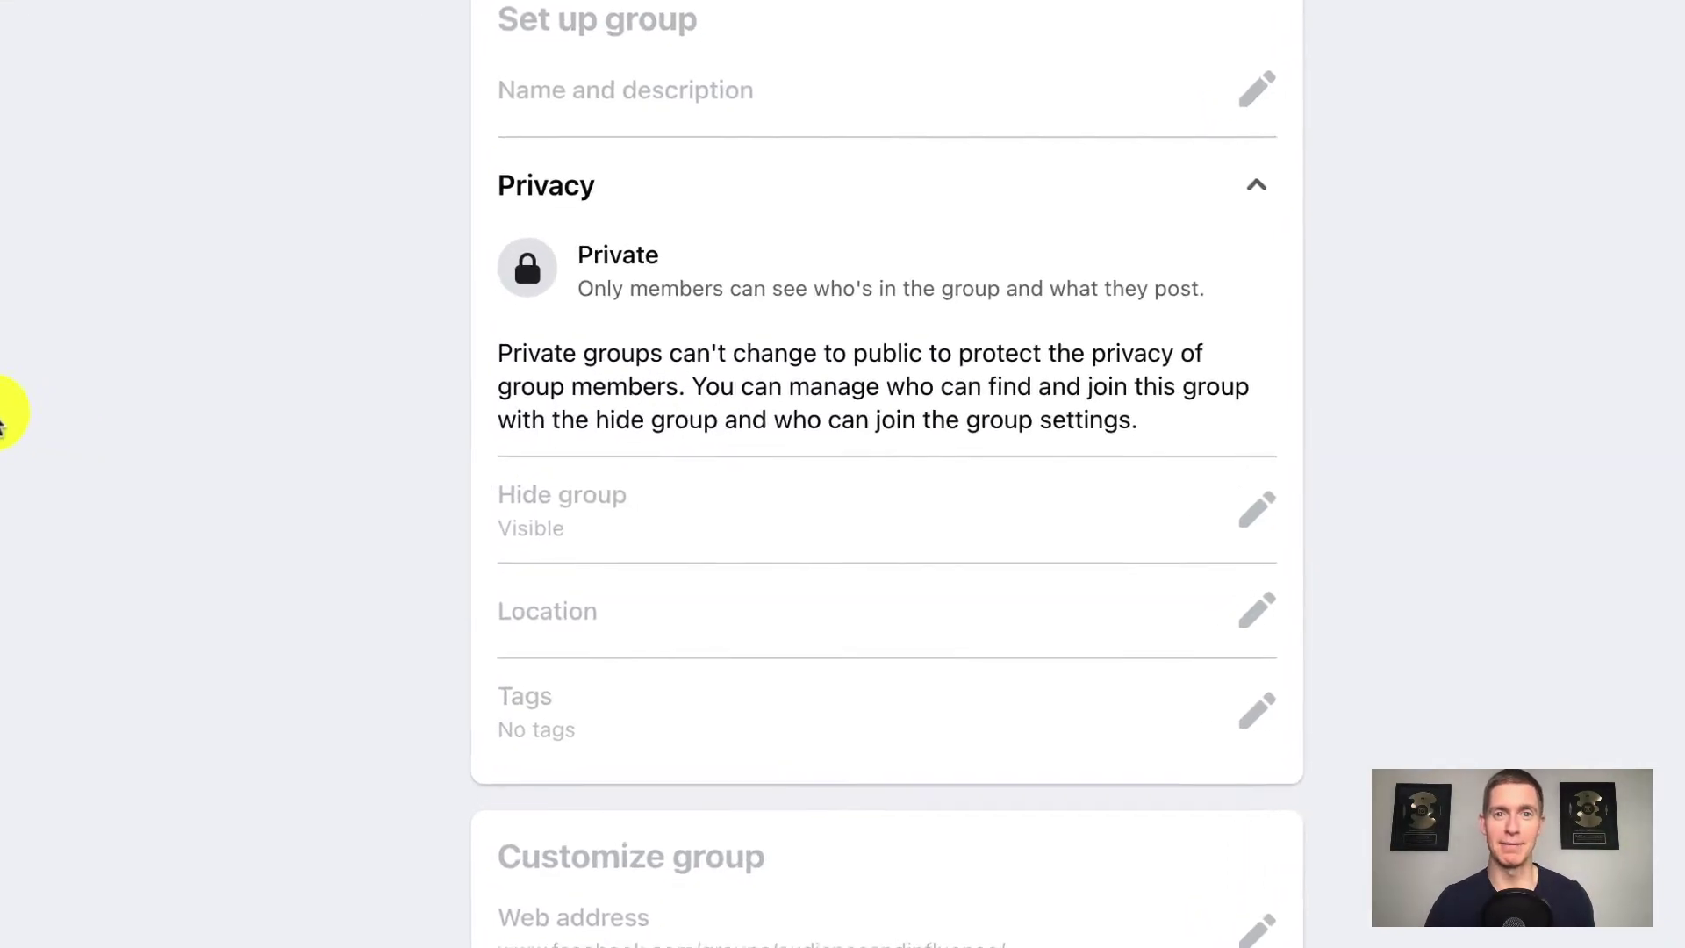
Step: Collapse the Privacy setting and inspect the Hide group visibility options, leaving them without saving
{"action": "left_click", "coordinate": [1255, 182]}
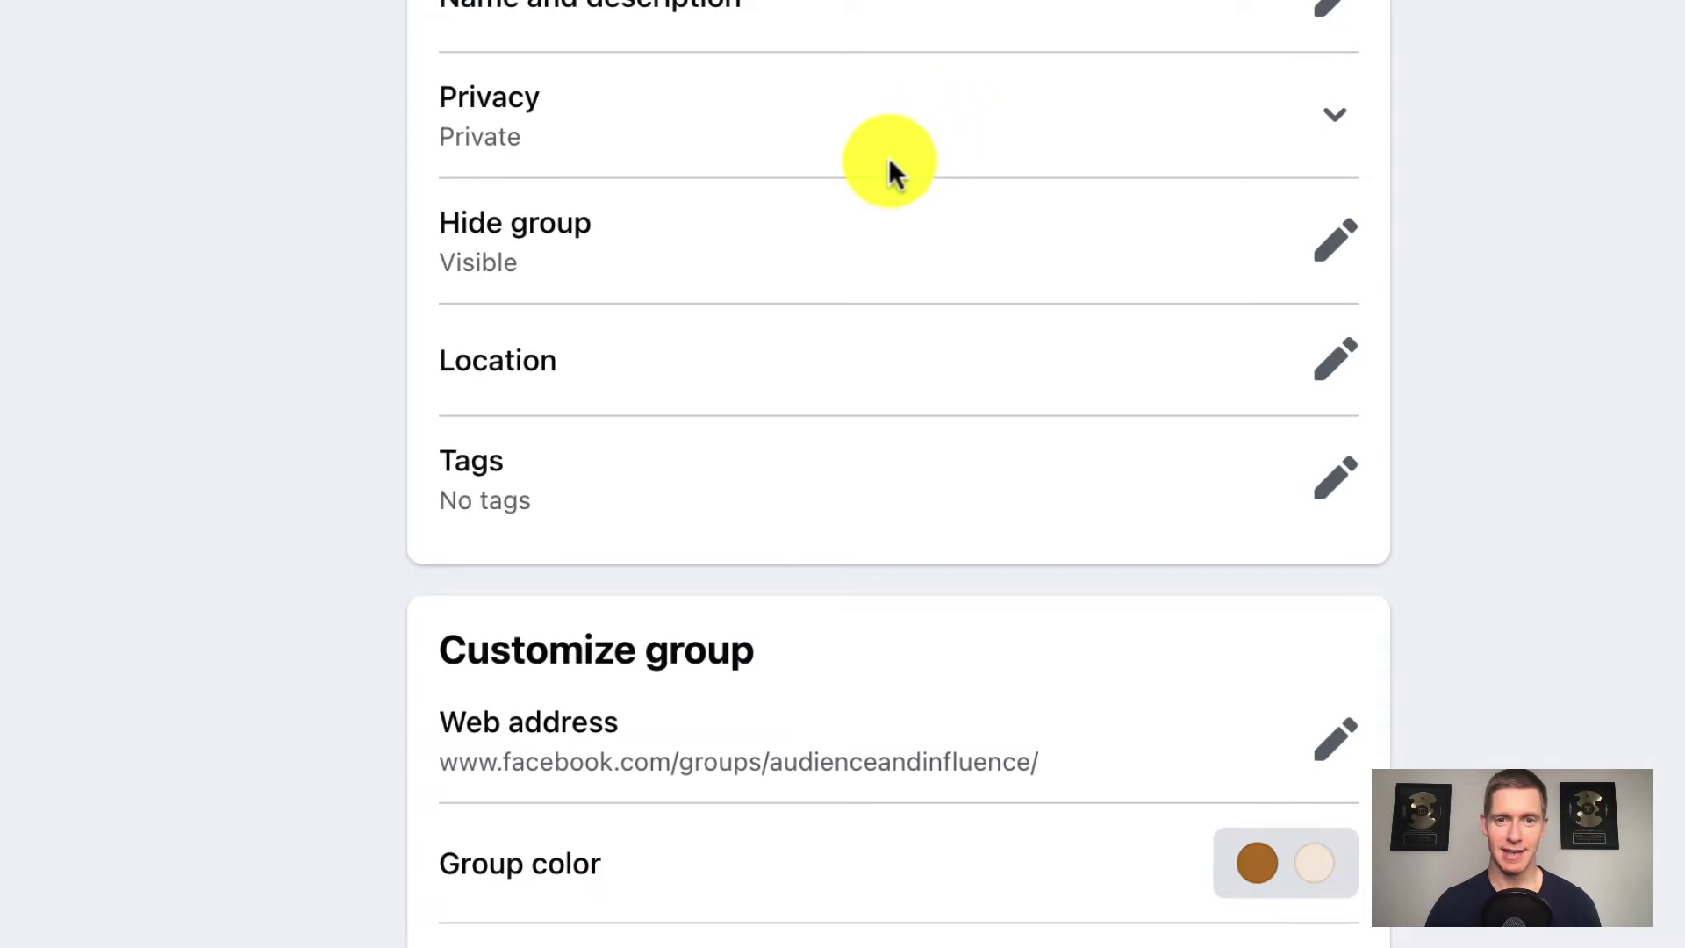
{"action": "left_click", "coordinate": [1338, 250]}
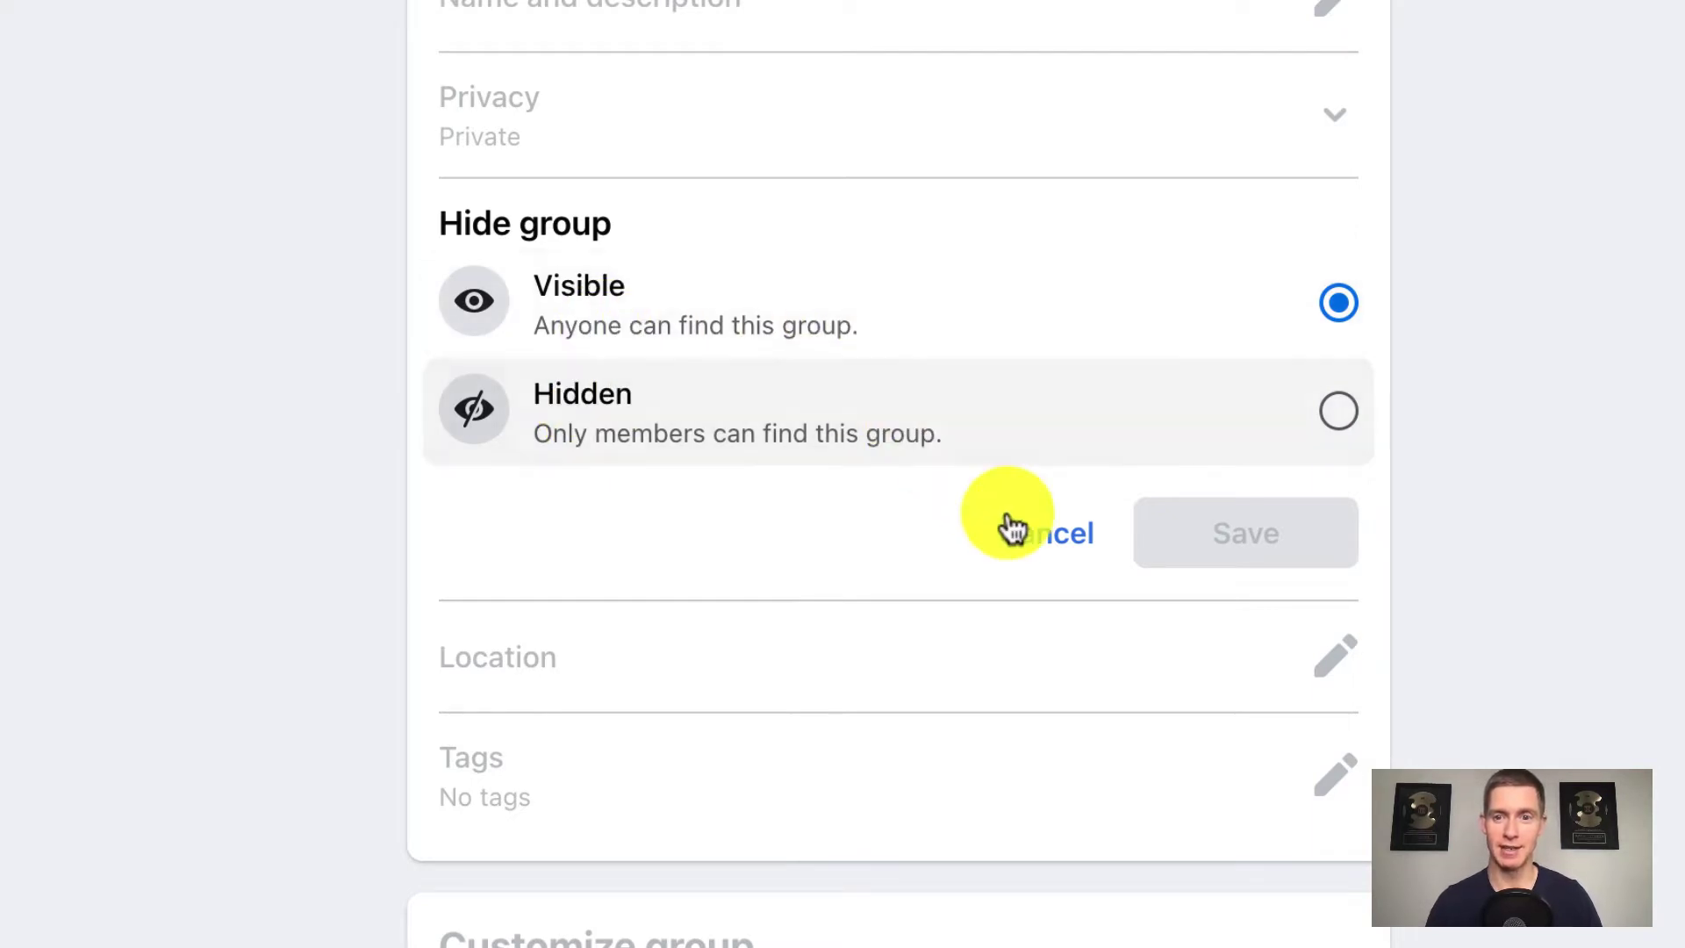
{"action": "left_click", "coordinate": [1029, 534]}
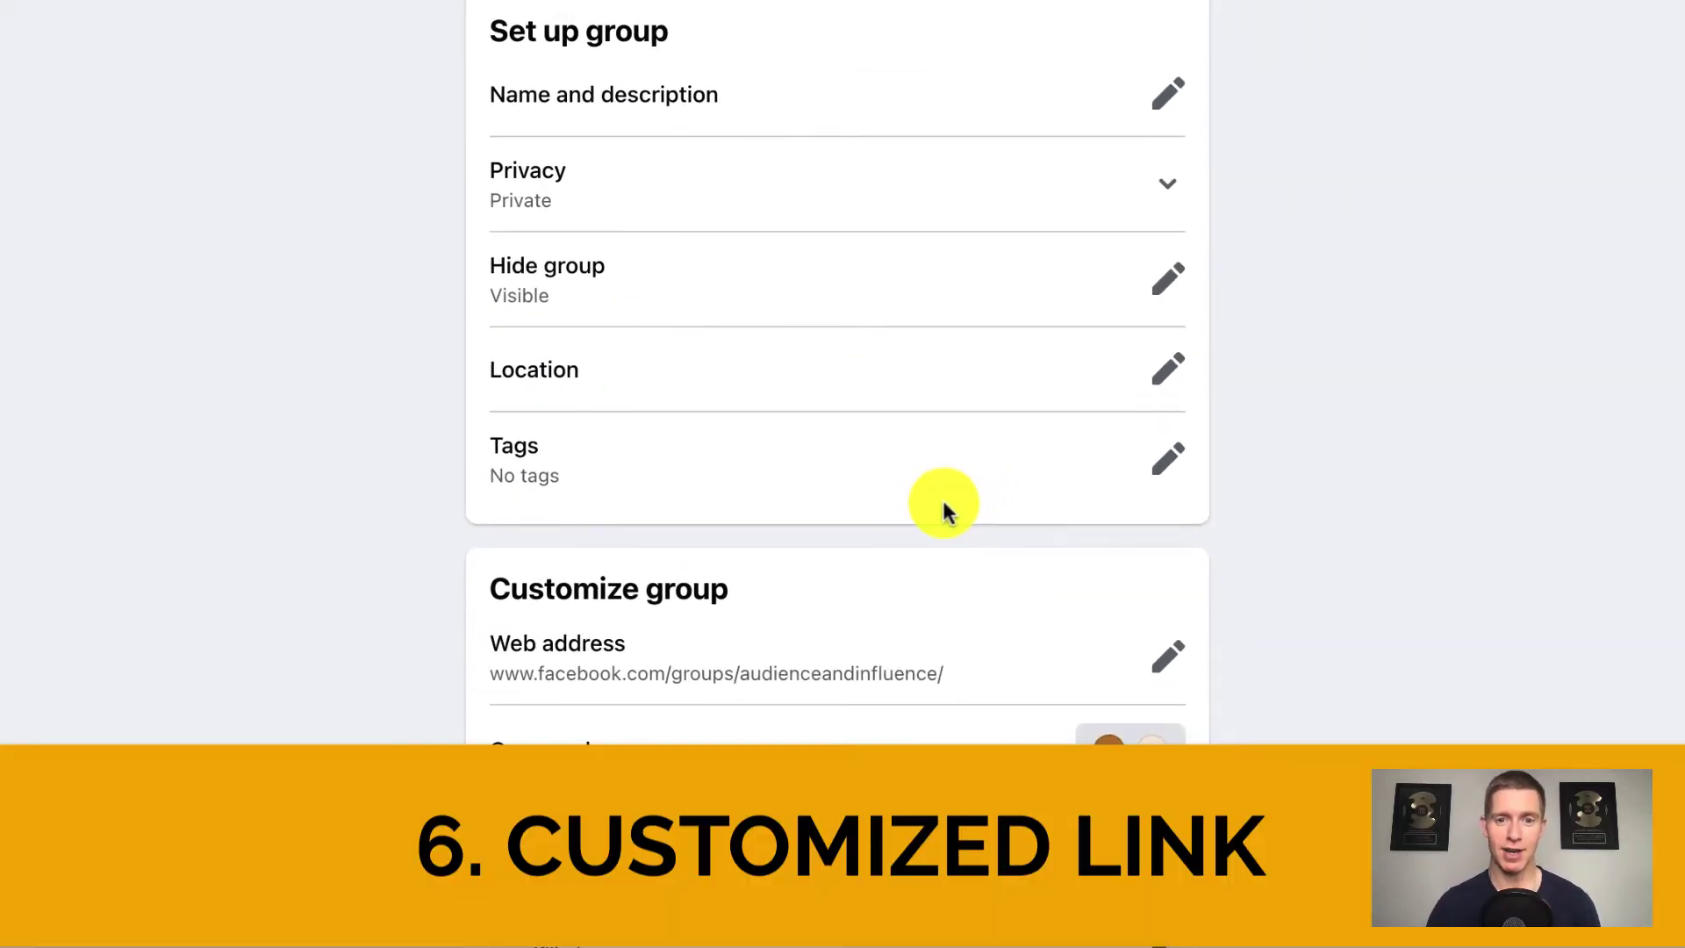
Step: Inspect the group's custom web address under Customize group and cancel the edit
{"action": "scroll", "coordinate": [945, 507], "scroll_direction": "down", "scroll_amount": 3}
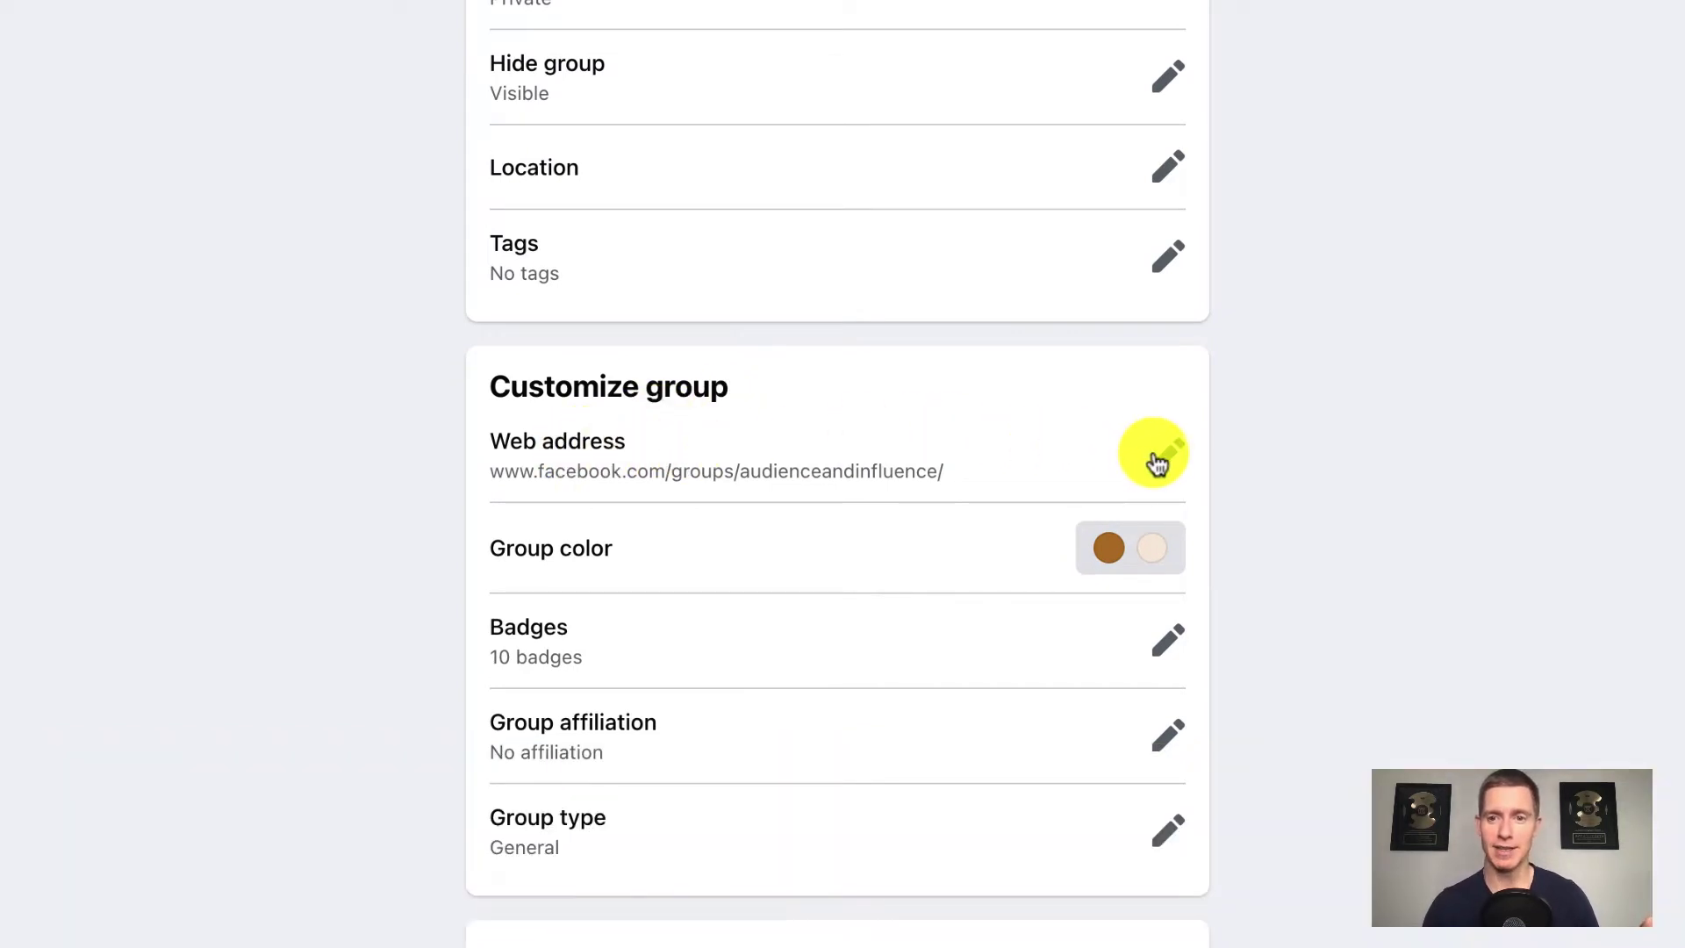
{"action": "left_click", "coordinate": [1156, 462]}
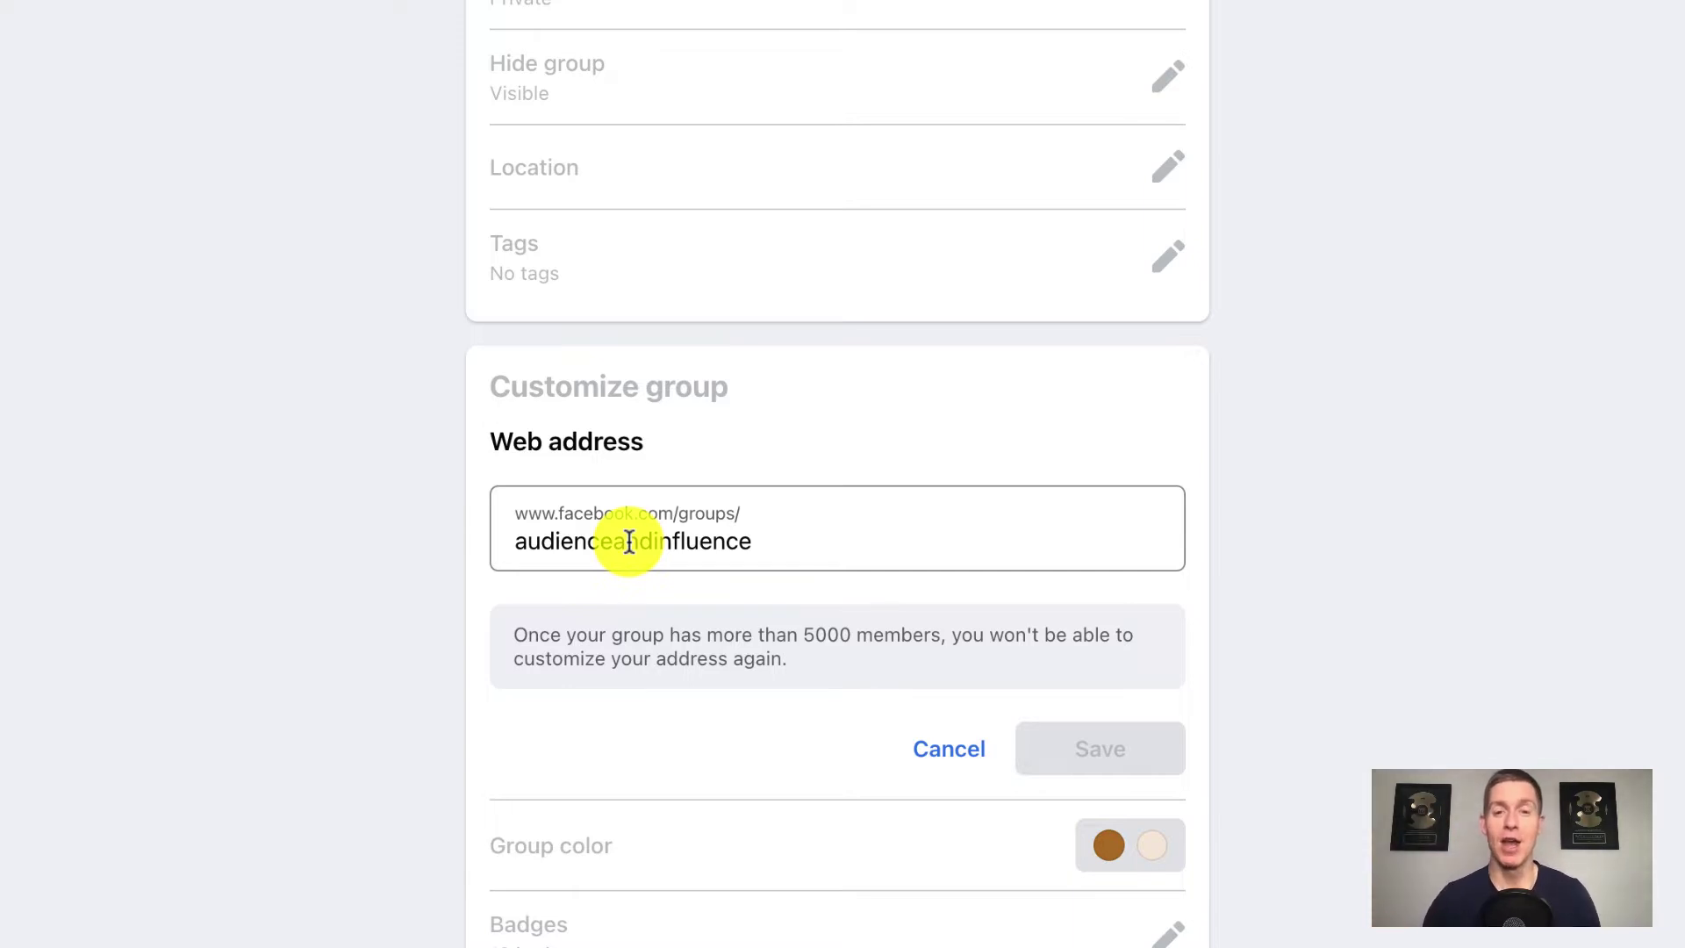
{"action": "left_click_drag", "start_coordinate": [765, 538], "coordinate": [471, 534]}
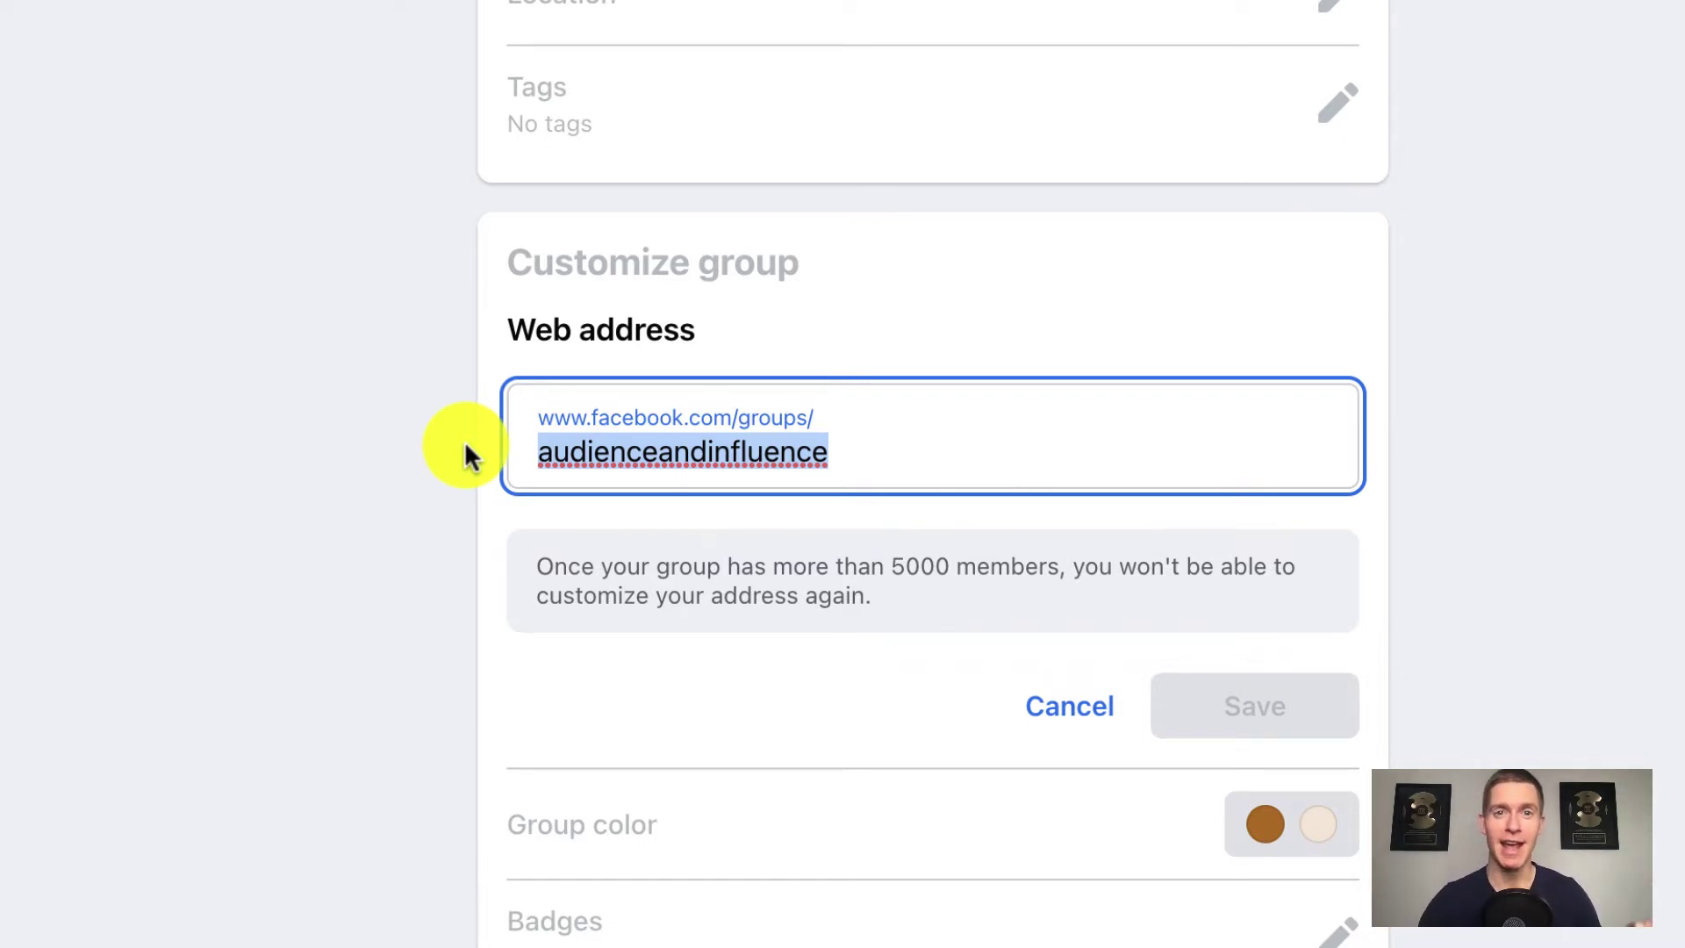
{"action": "left_click", "coordinate": [1030, 696]}
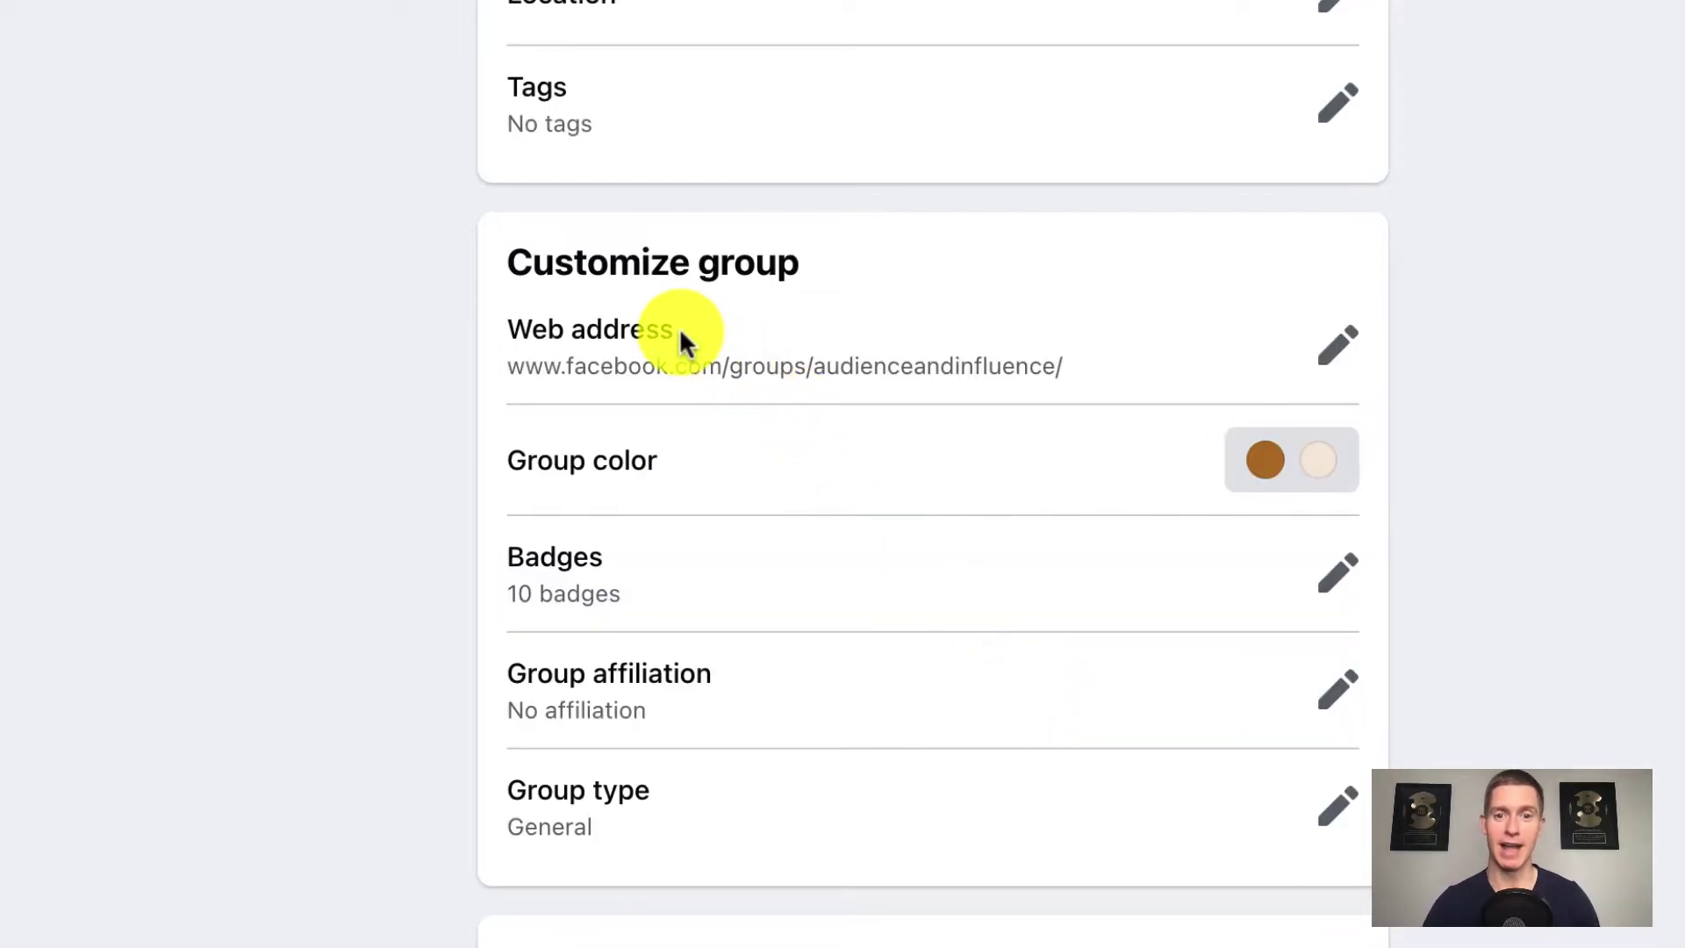
Step: Look through the group customization, membership and discussion settings and the post formats, badges and other features added to the group
{"action": "scroll", "coordinate": [679, 328], "scroll_direction": "down", "scroll_amount": 3}
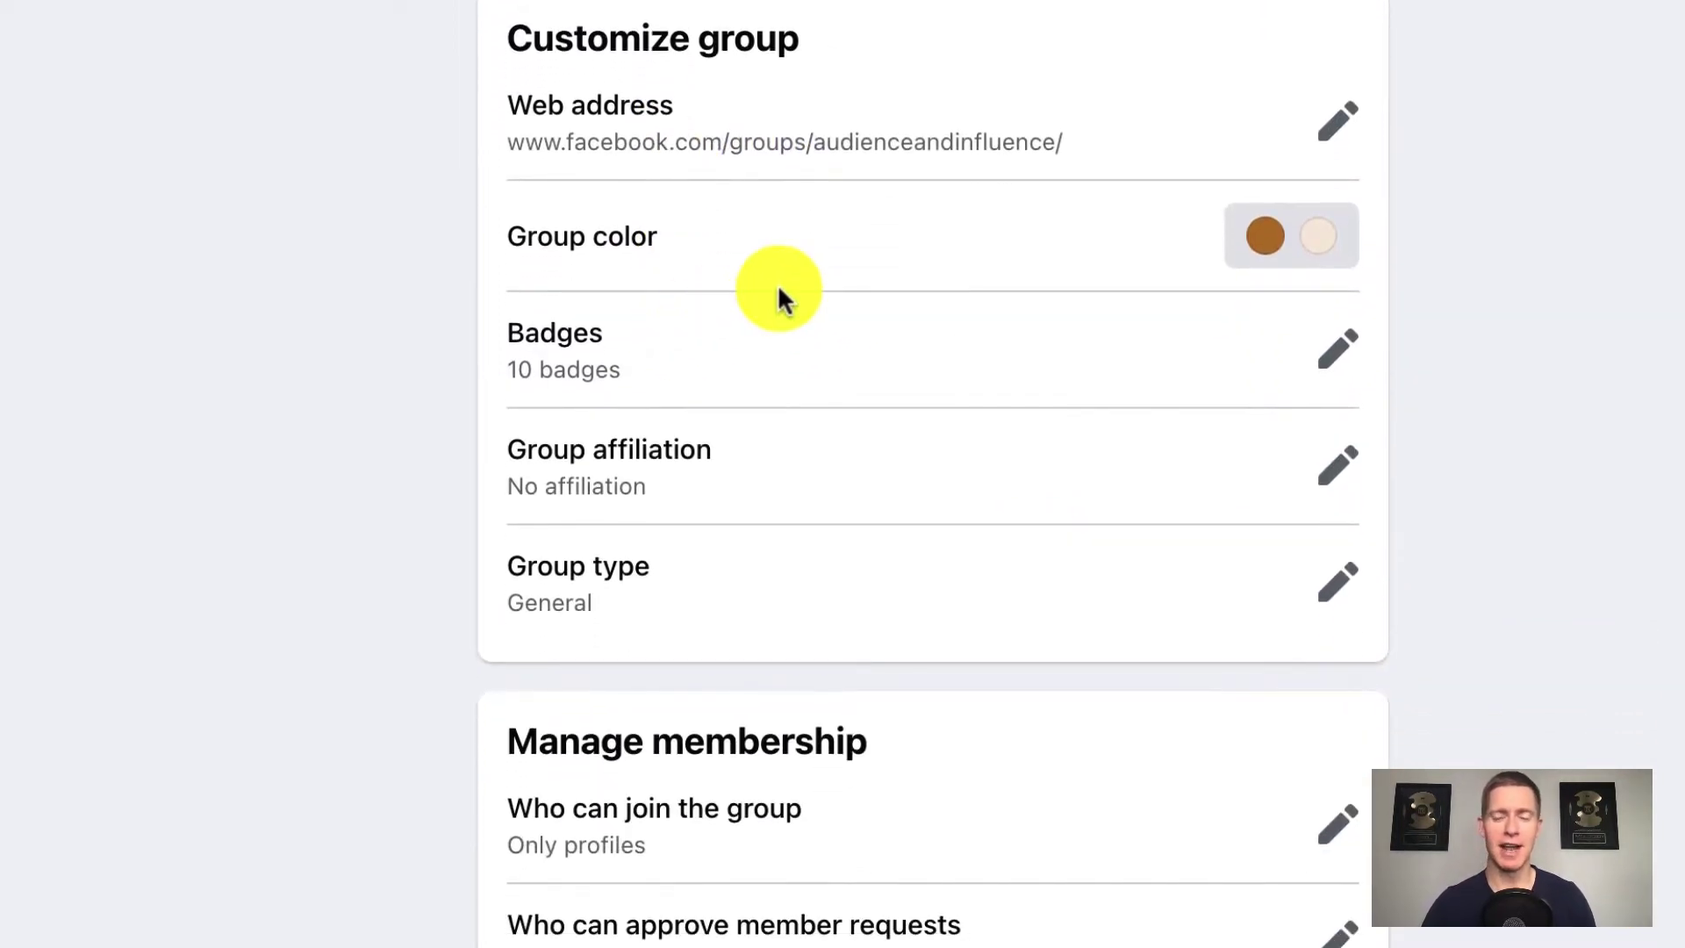
{"action": "scroll", "coordinate": [780, 289], "scroll_direction": "down", "scroll_amount": 5}
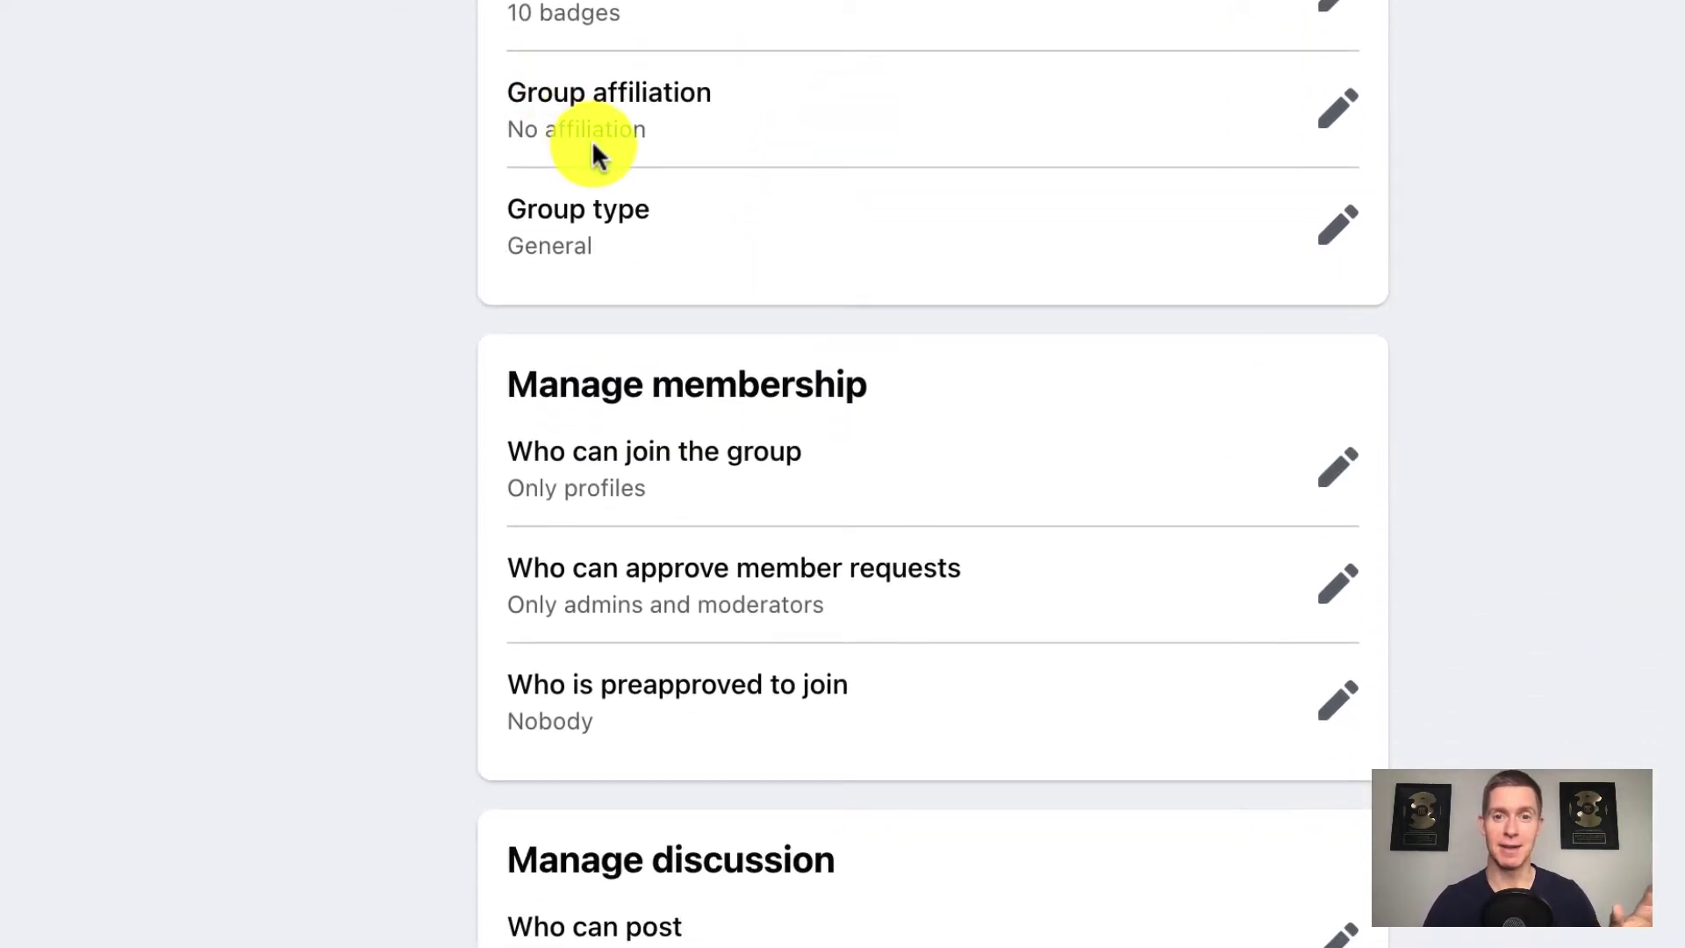
{"action": "scroll", "coordinate": [593, 145], "scroll_direction": "down", "scroll_amount": 2}
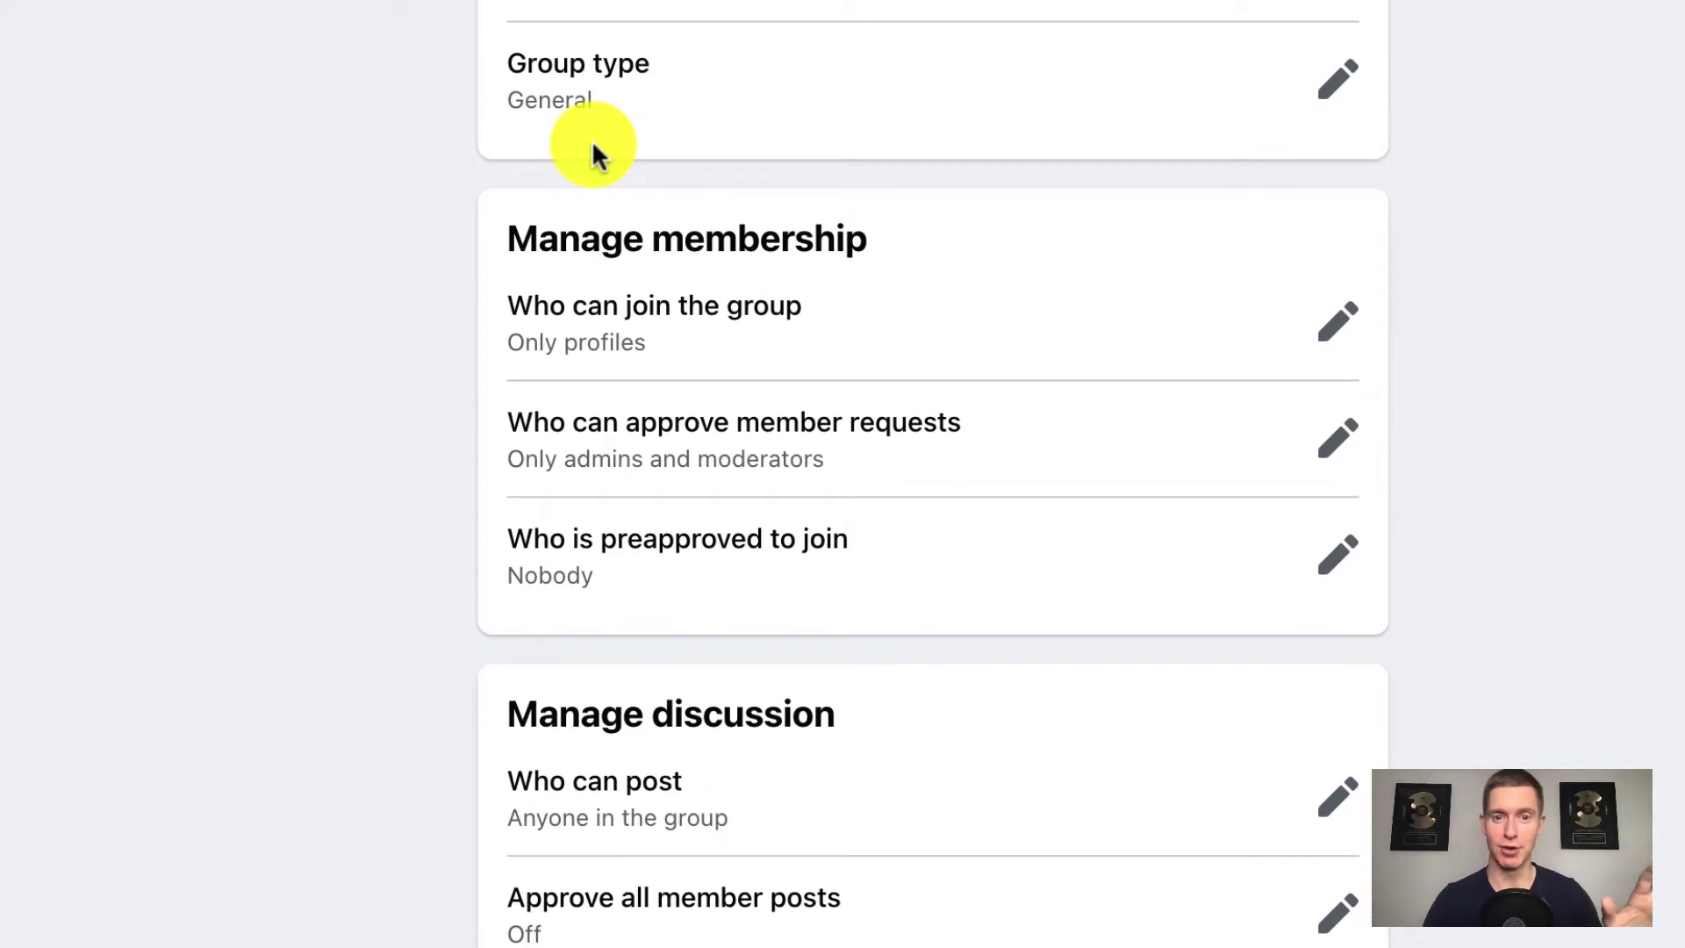
{"action": "scroll", "coordinate": [351, 145], "scroll_direction": "down", "scroll_amount": 12}
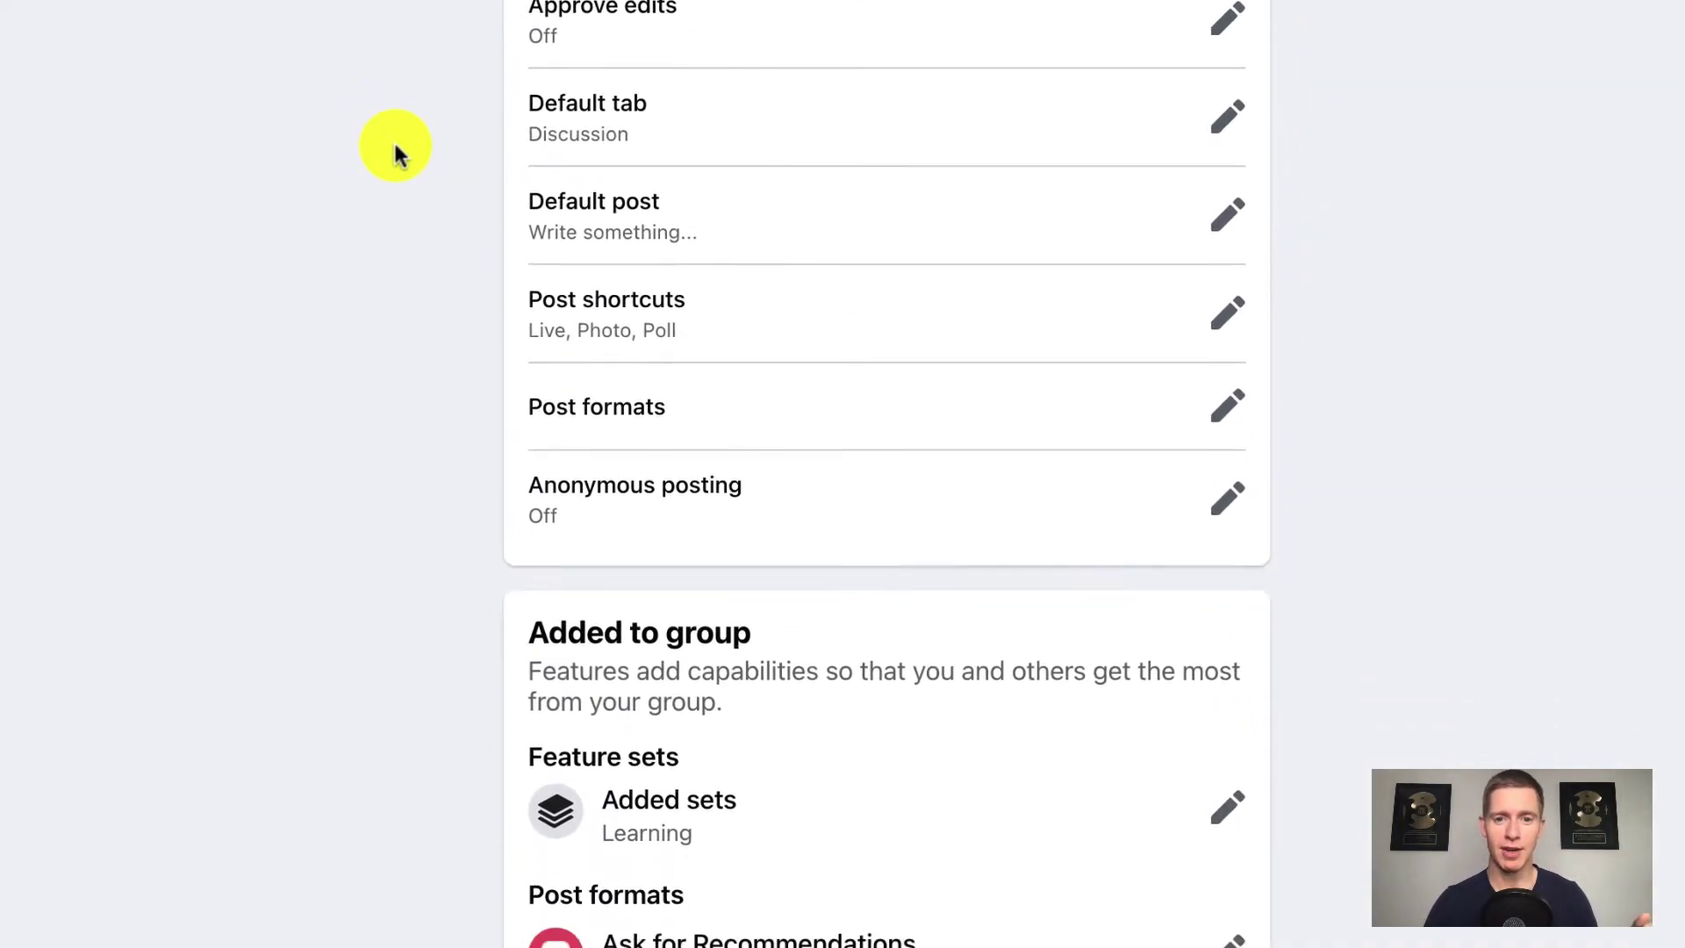
{"action": "scroll", "coordinate": [395, 151], "scroll_direction": "down", "scroll_amount": 7}
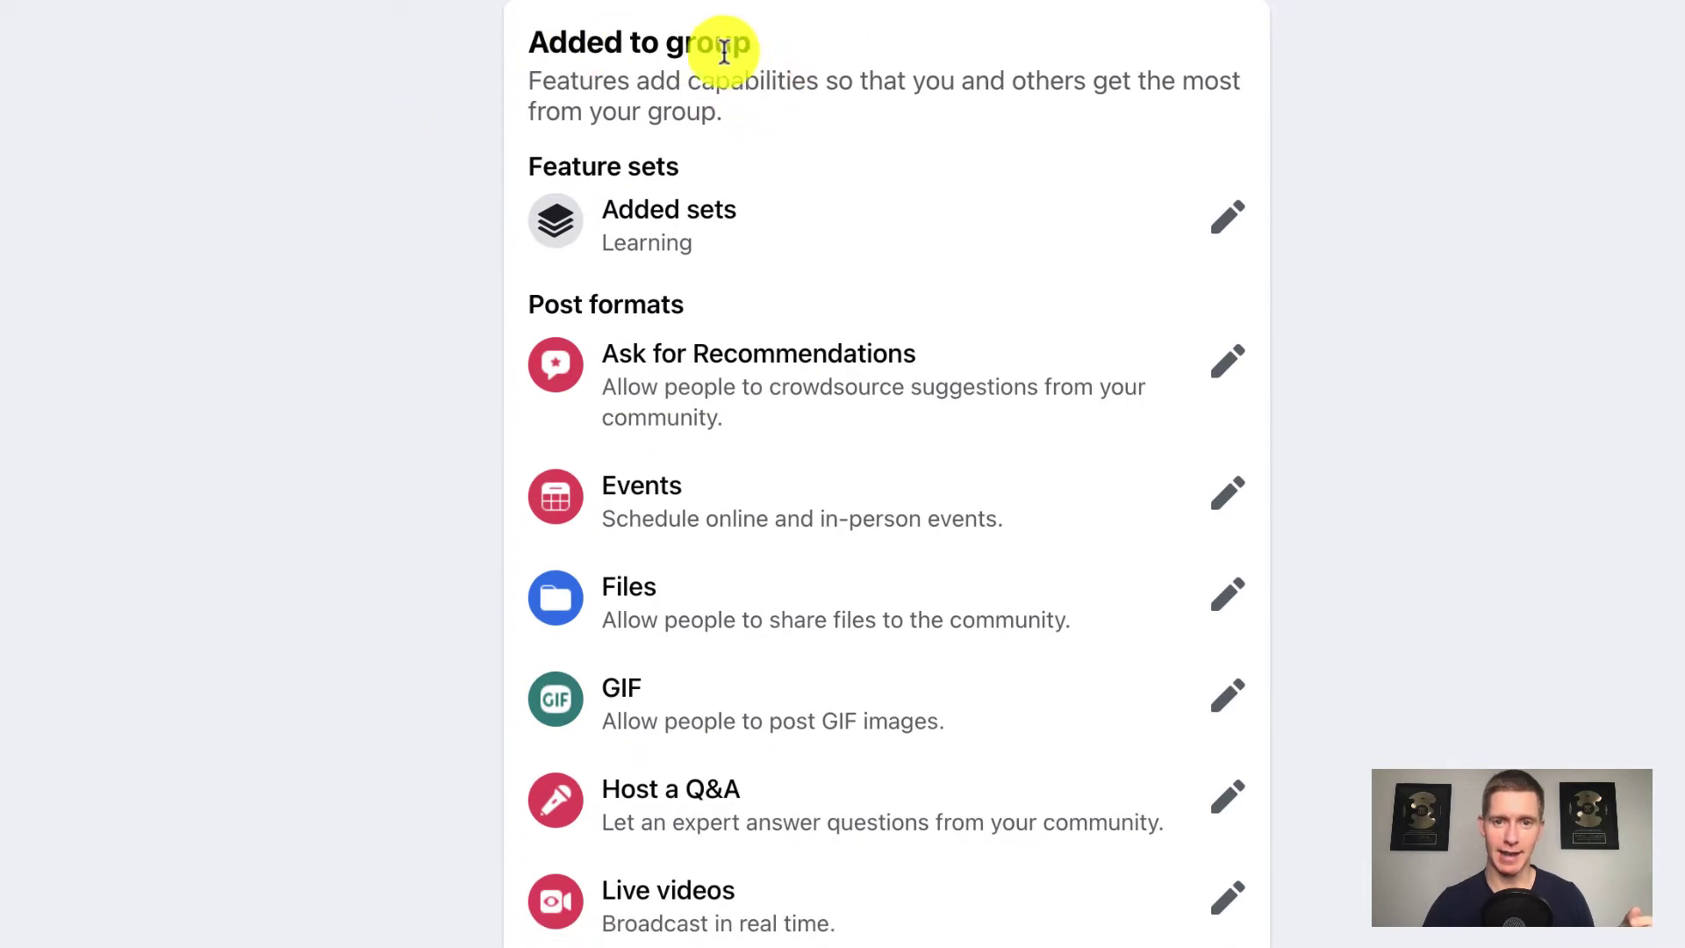
{"action": "scroll", "coordinate": [738, 51], "scroll_direction": "down", "scroll_amount": 3}
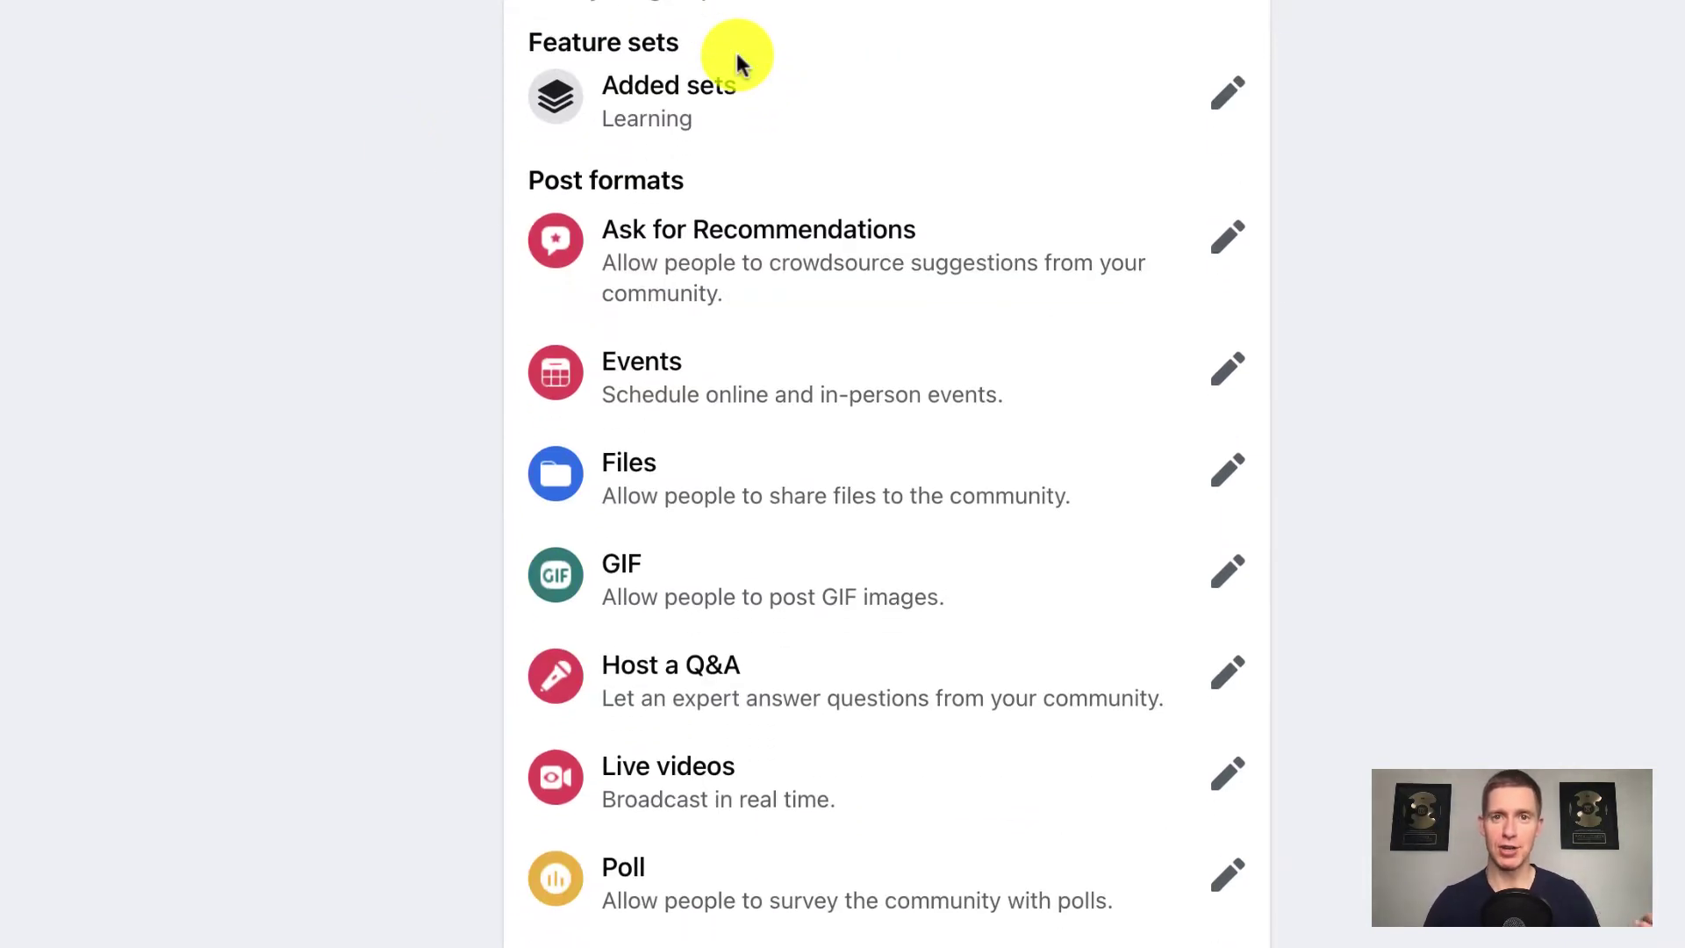
{"action": "scroll", "coordinate": [735, 52], "scroll_direction": "down", "scroll_amount": 7}
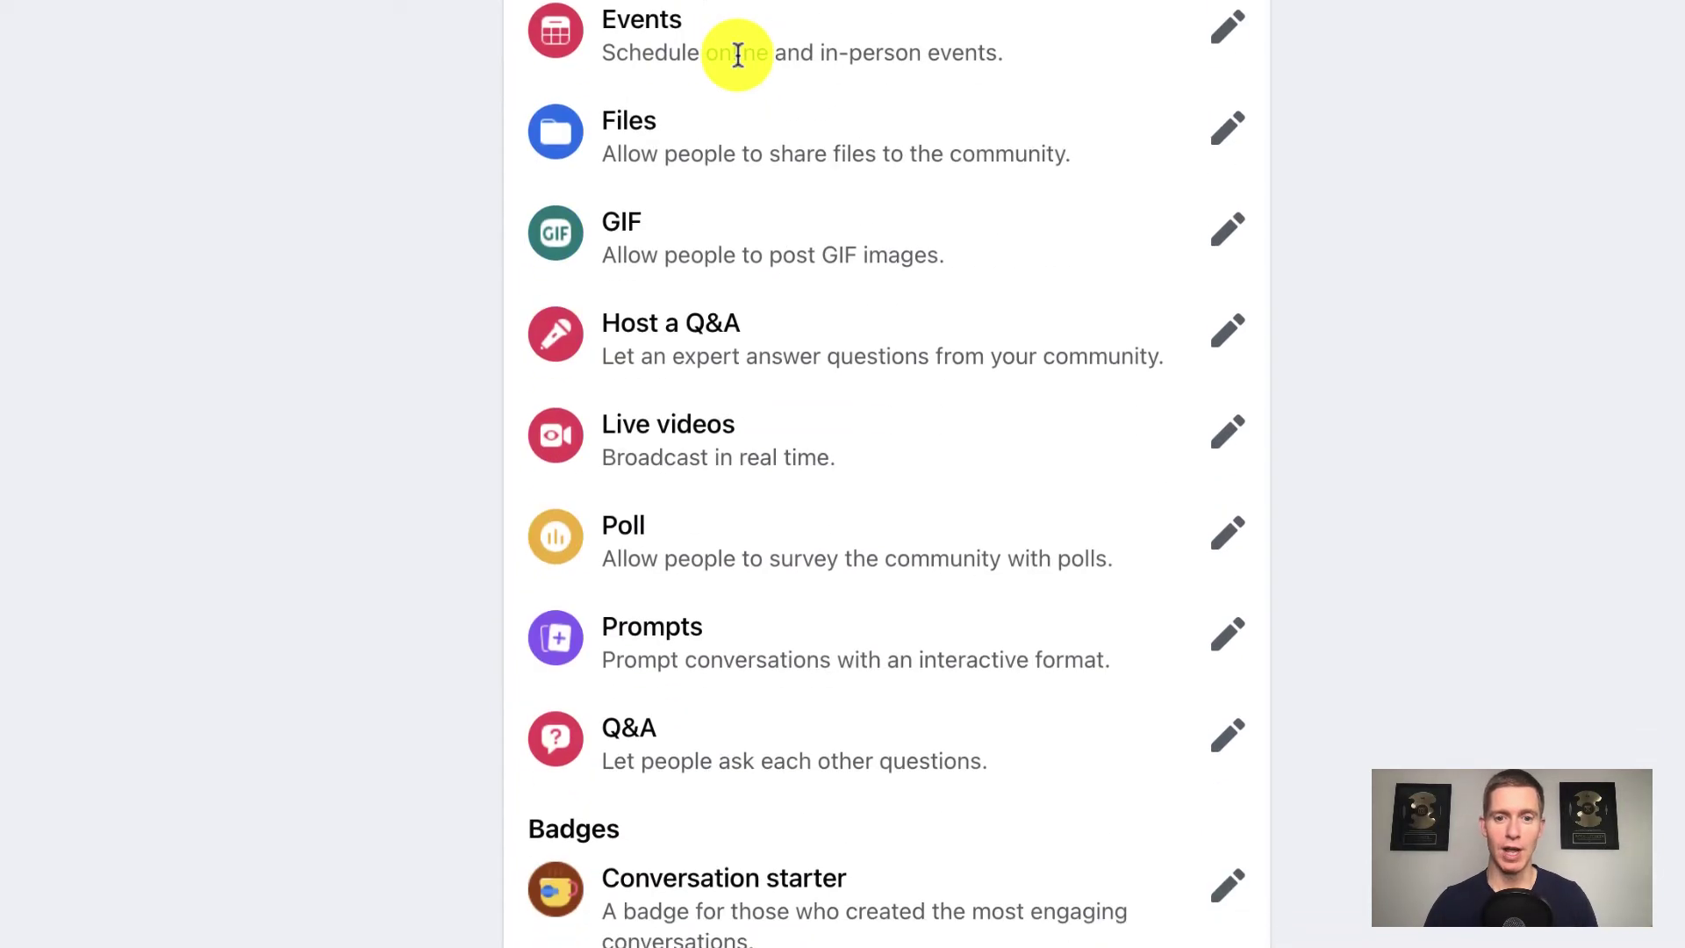
{"action": "scroll", "coordinate": [738, 53], "scroll_direction": "down", "scroll_amount": 6}
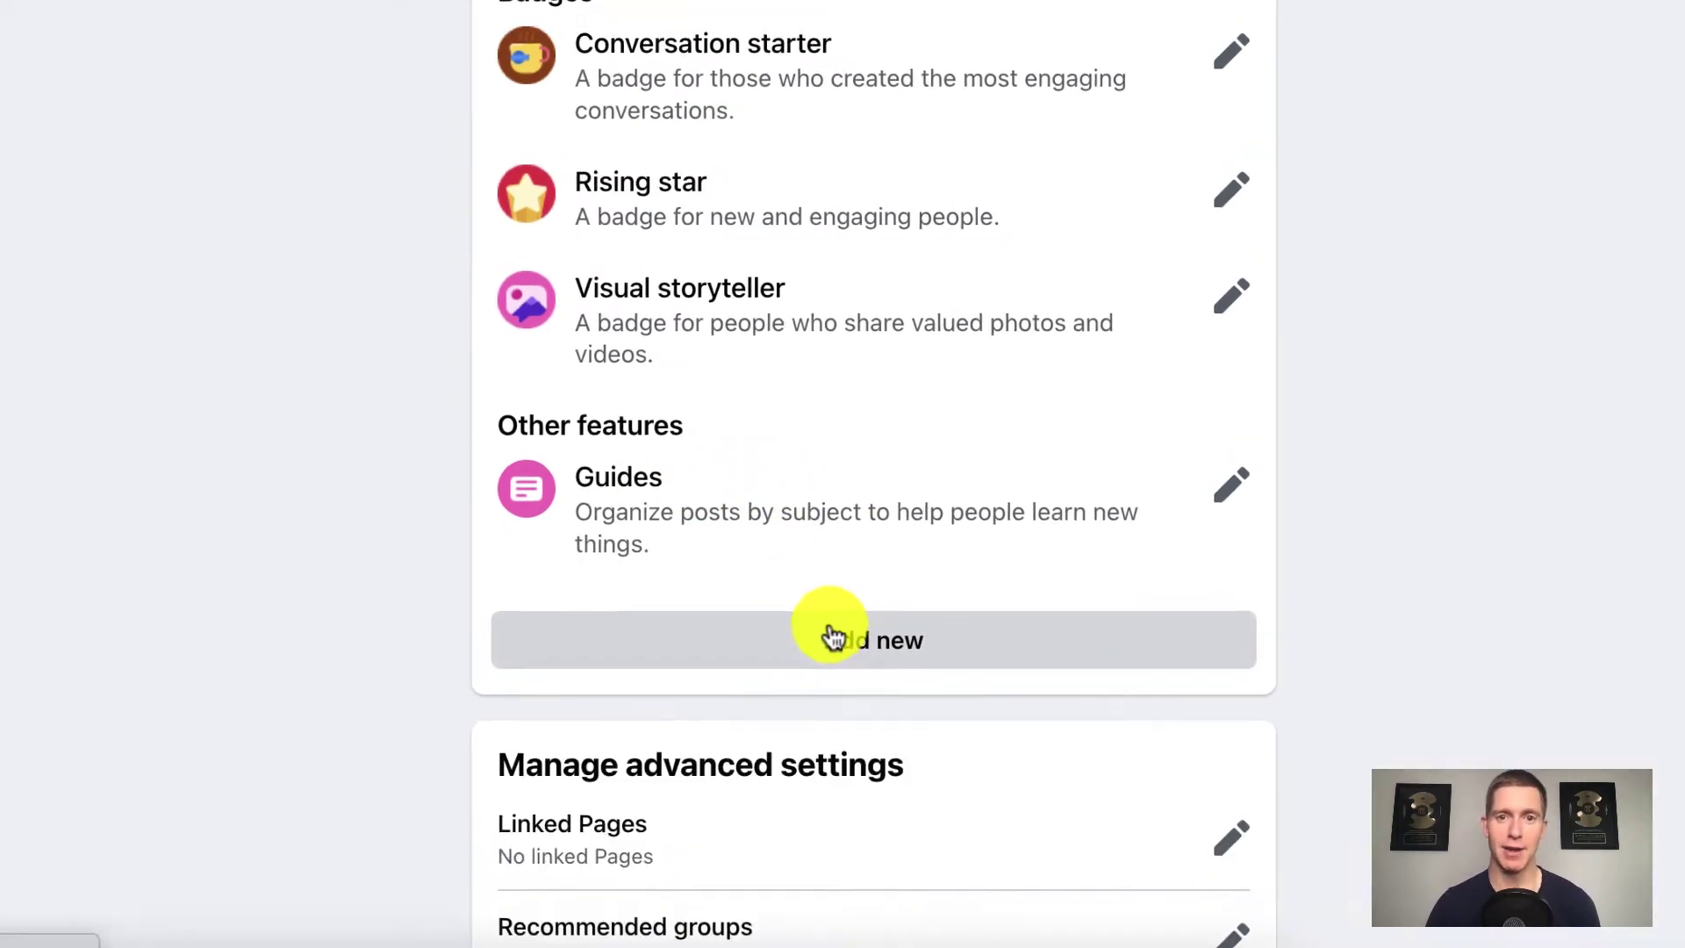
Step: Open the page for adding new group features and look through the available sets, badges and other features
{"action": "left_click", "coordinate": [842, 626]}
{"action": "scroll", "coordinate": [553, 114], "scroll_direction": "down", "scroll_amount": 1}
{"action": "scroll", "coordinate": [558, 123], "scroll_direction": "down", "scroll_amount": 10}
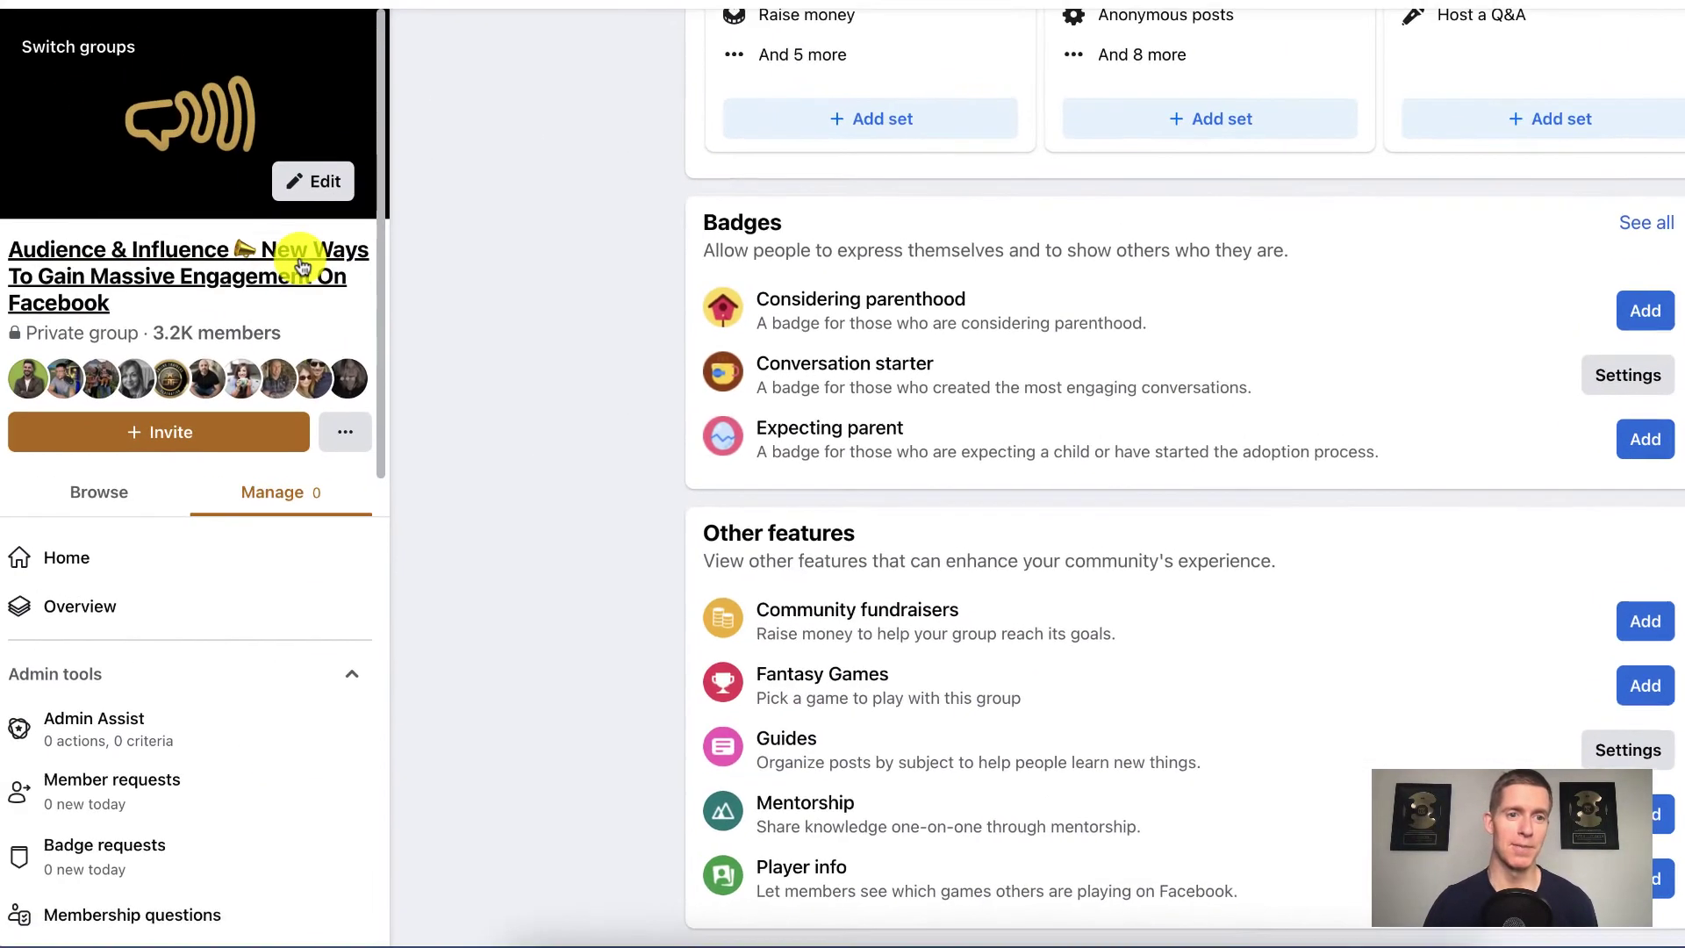
Step: Open the group's home page and look through the featured section and the posts in its feed
{"action": "scroll", "coordinate": [298, 259], "scroll_direction": "up", "scroll_amount": 8}
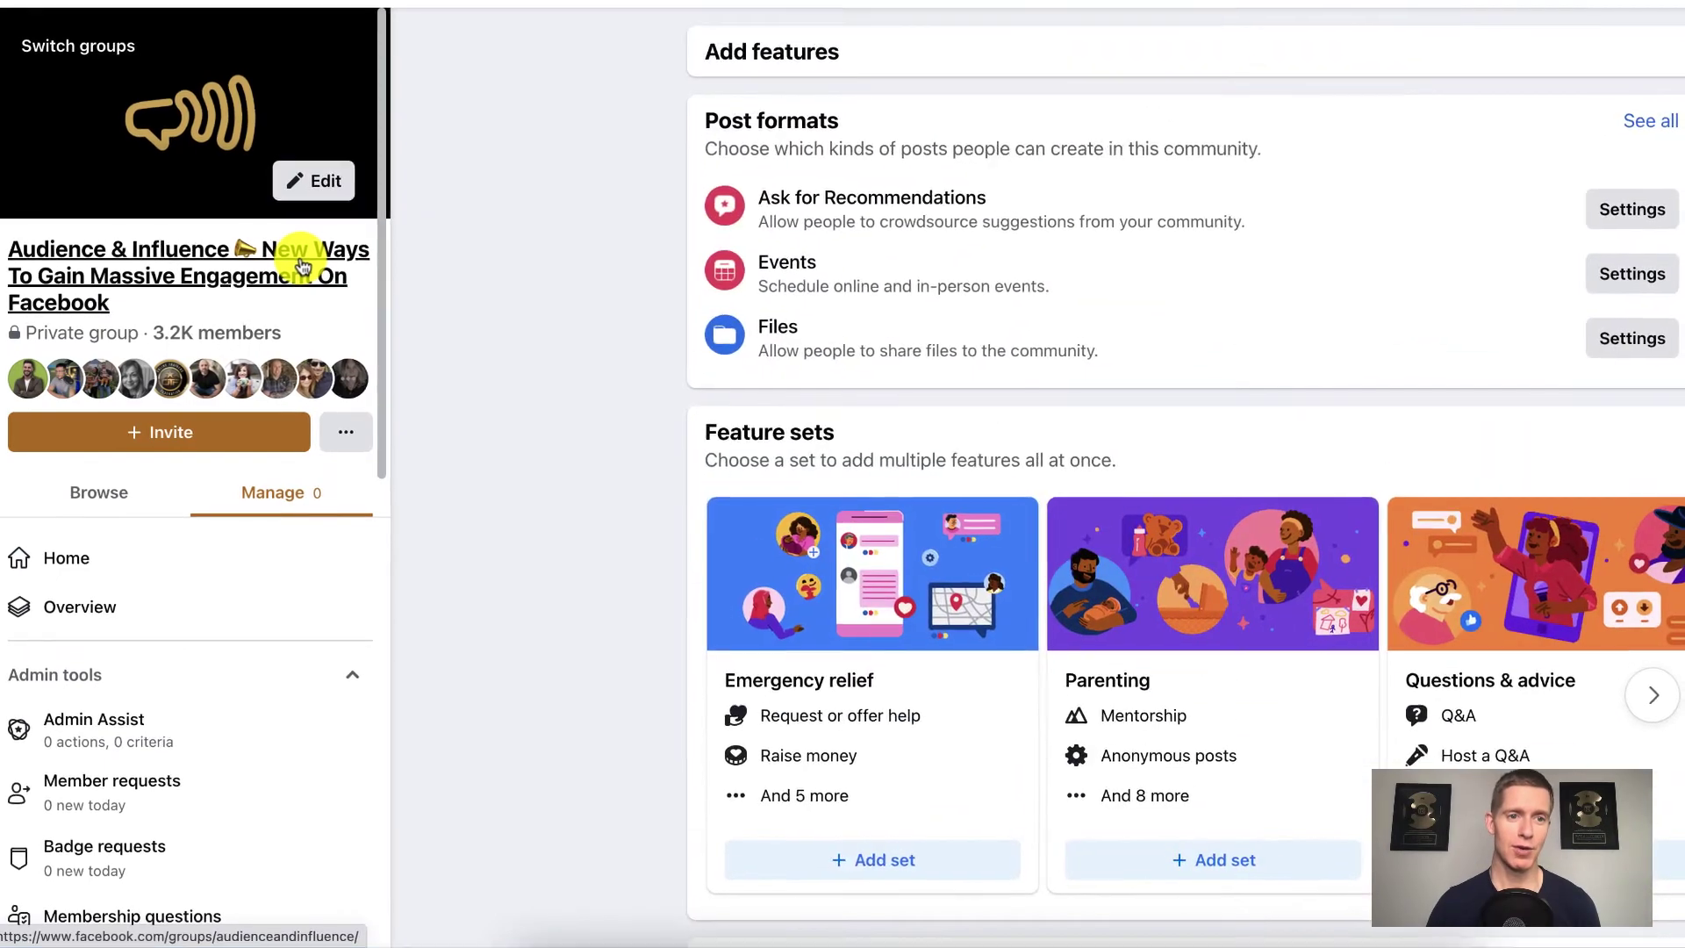
{"action": "left_click", "coordinate": [303, 266]}
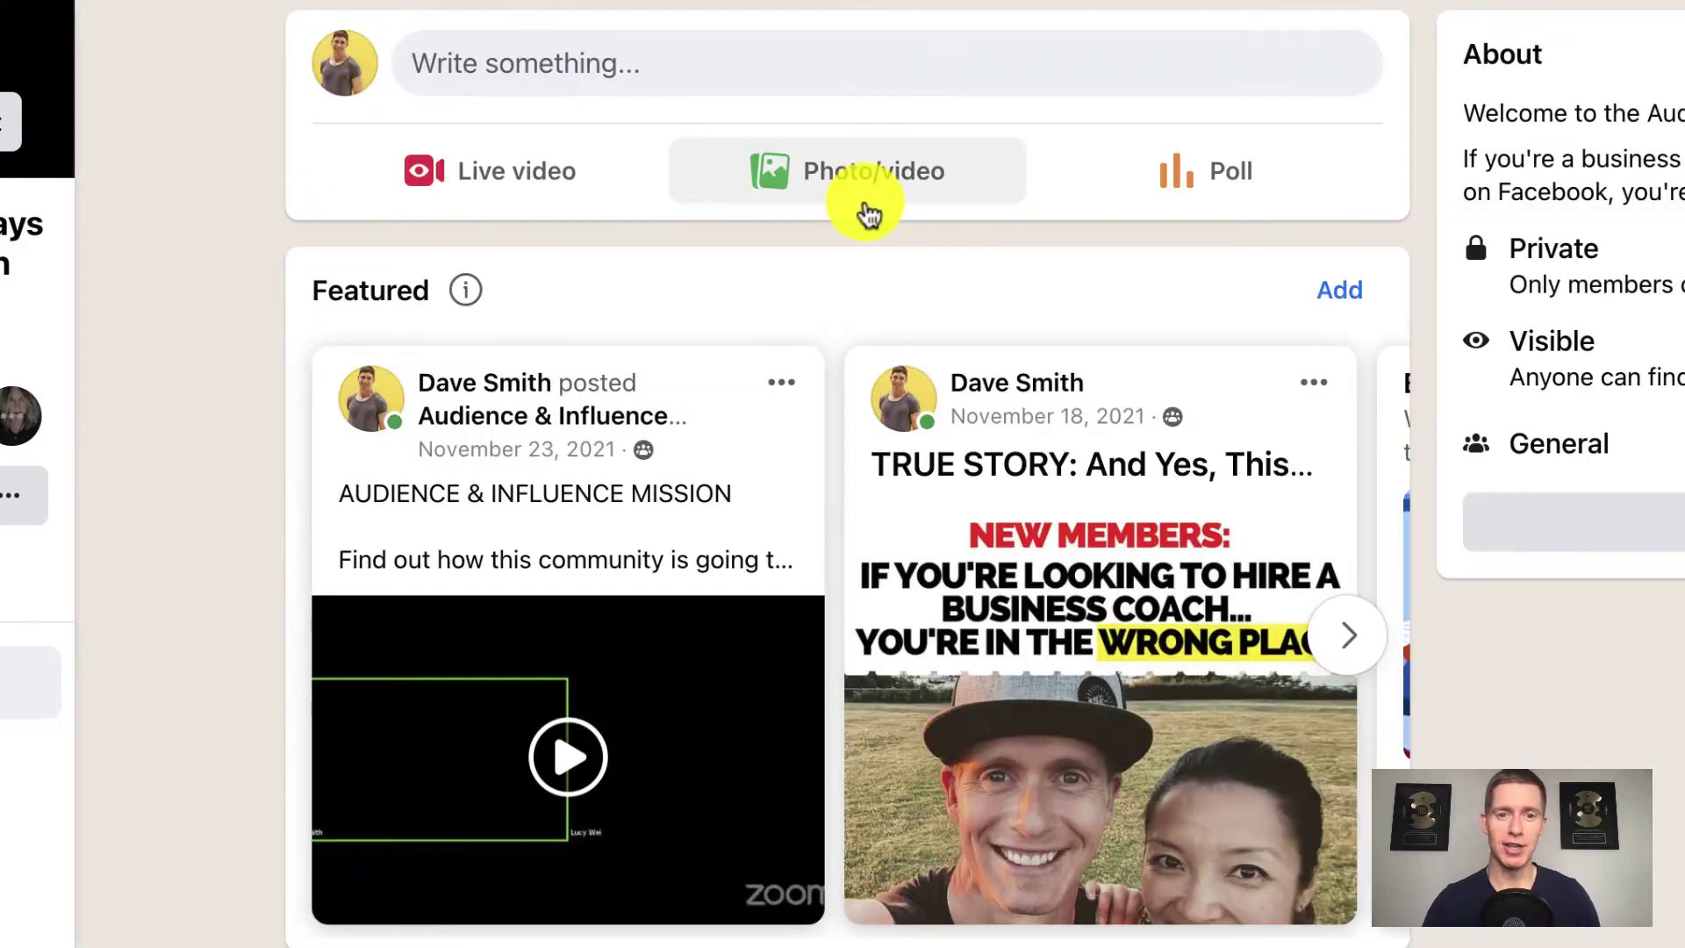
{"action": "scroll", "coordinate": [867, 210], "scroll_direction": "down", "scroll_amount": 20}
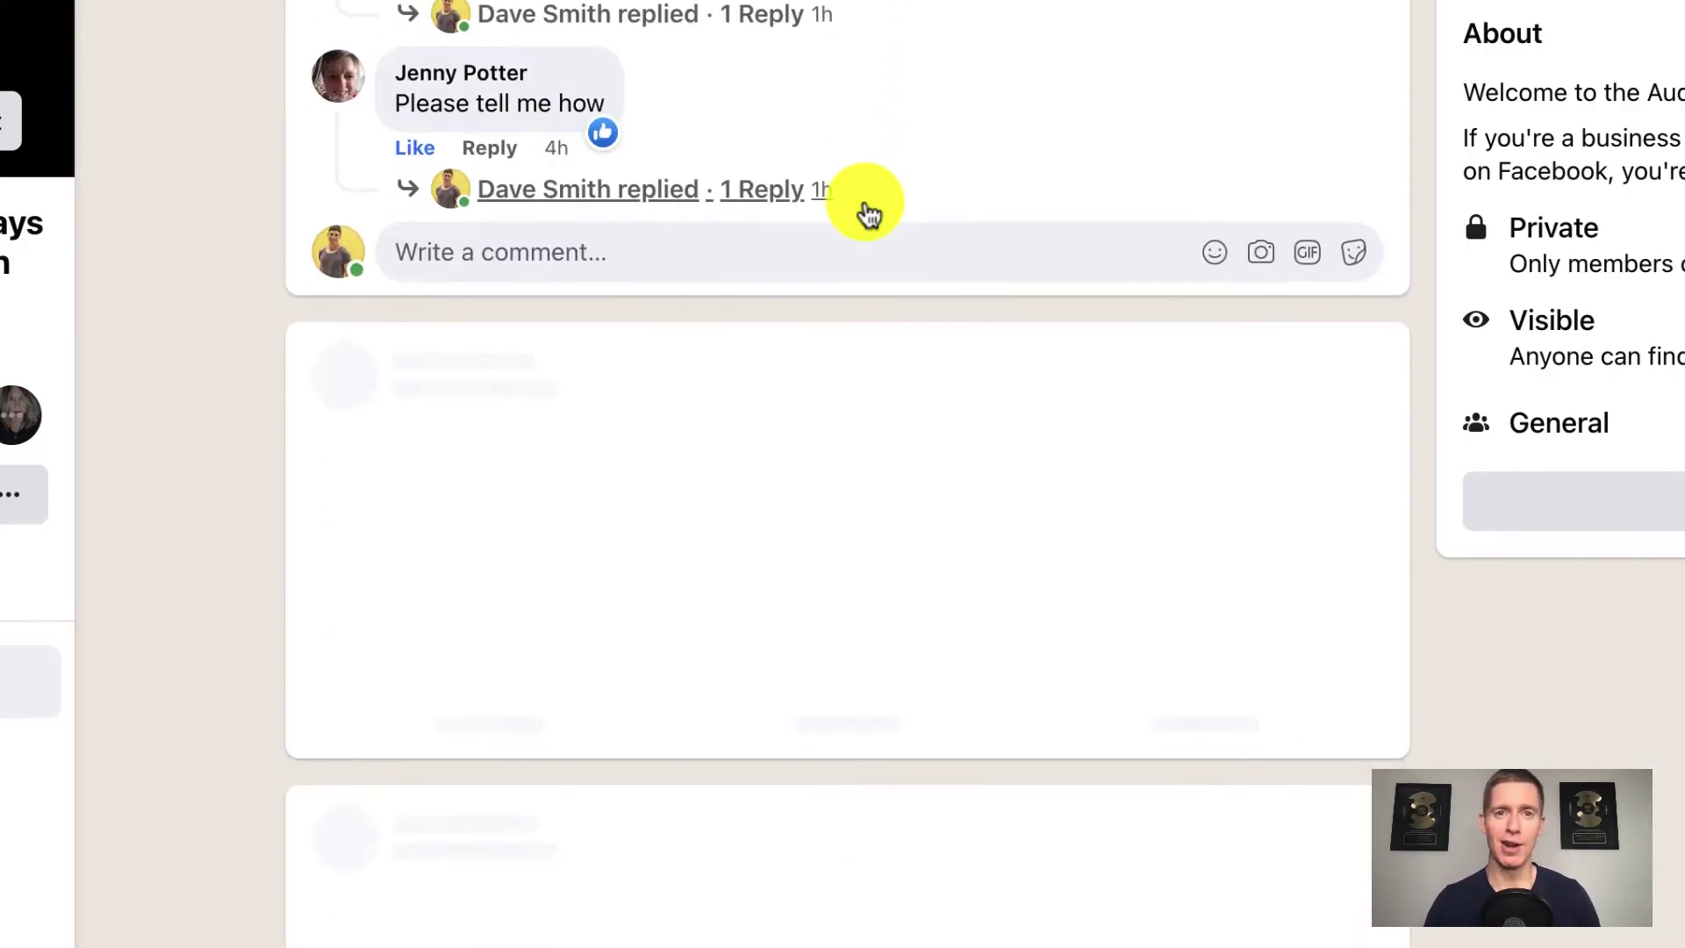
{"action": "scroll", "coordinate": [868, 211], "scroll_direction": "down", "scroll_amount": 3}
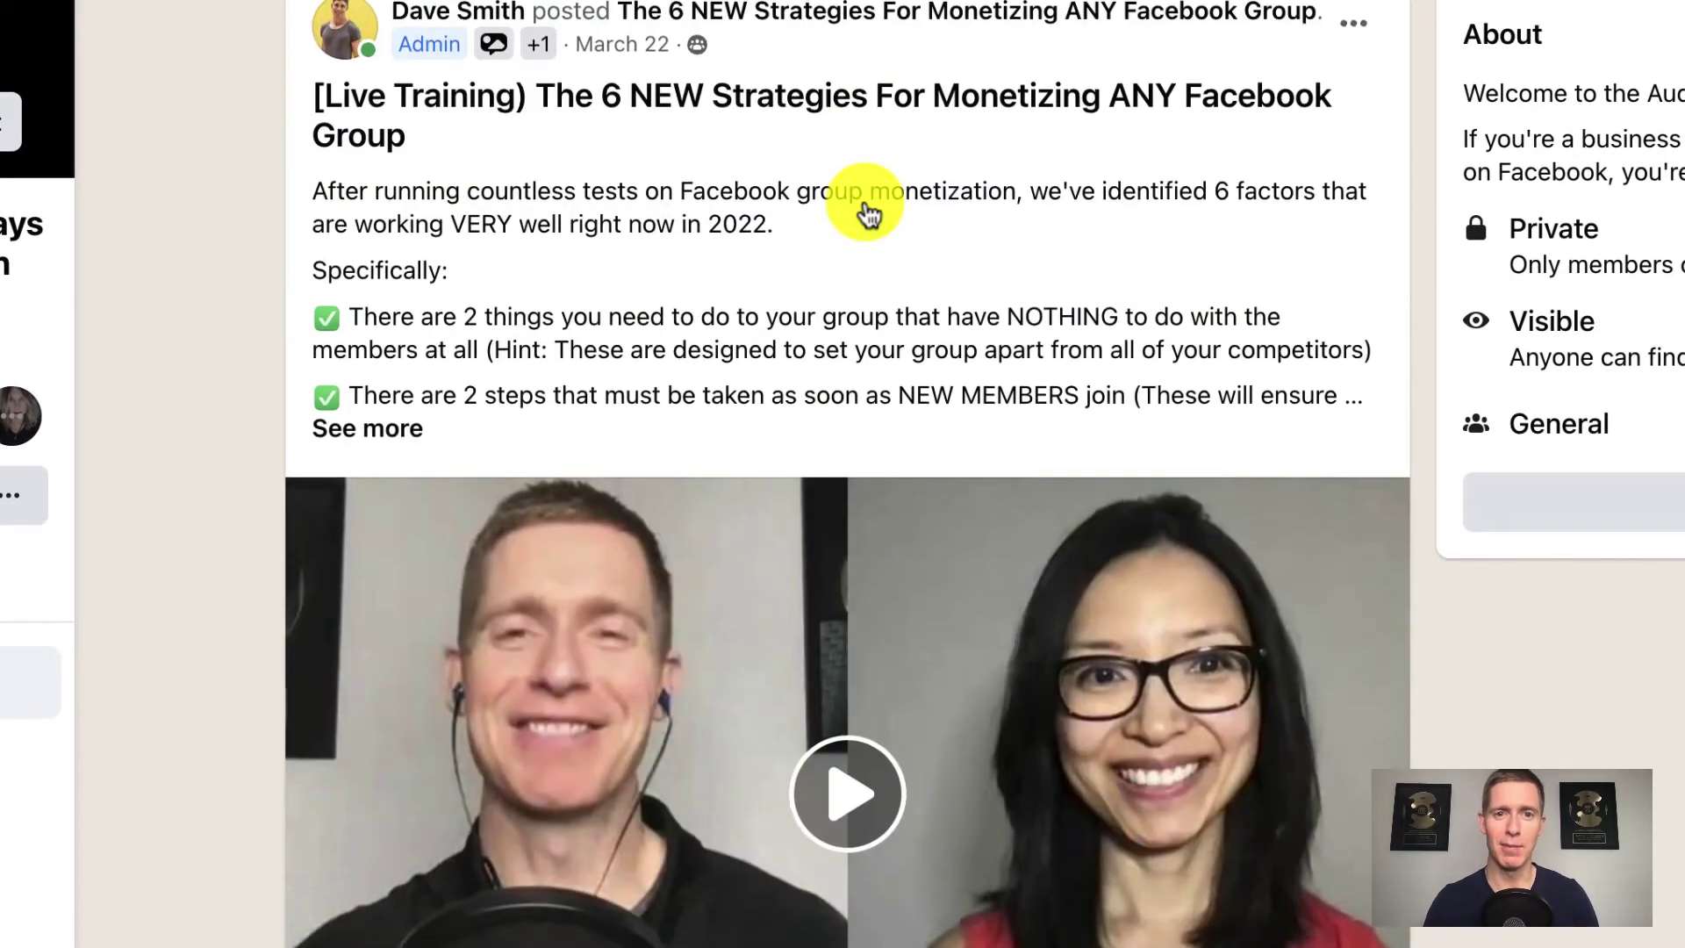
{"action": "scroll", "coordinate": [864, 201], "scroll_direction": "up", "scroll_amount": 20}
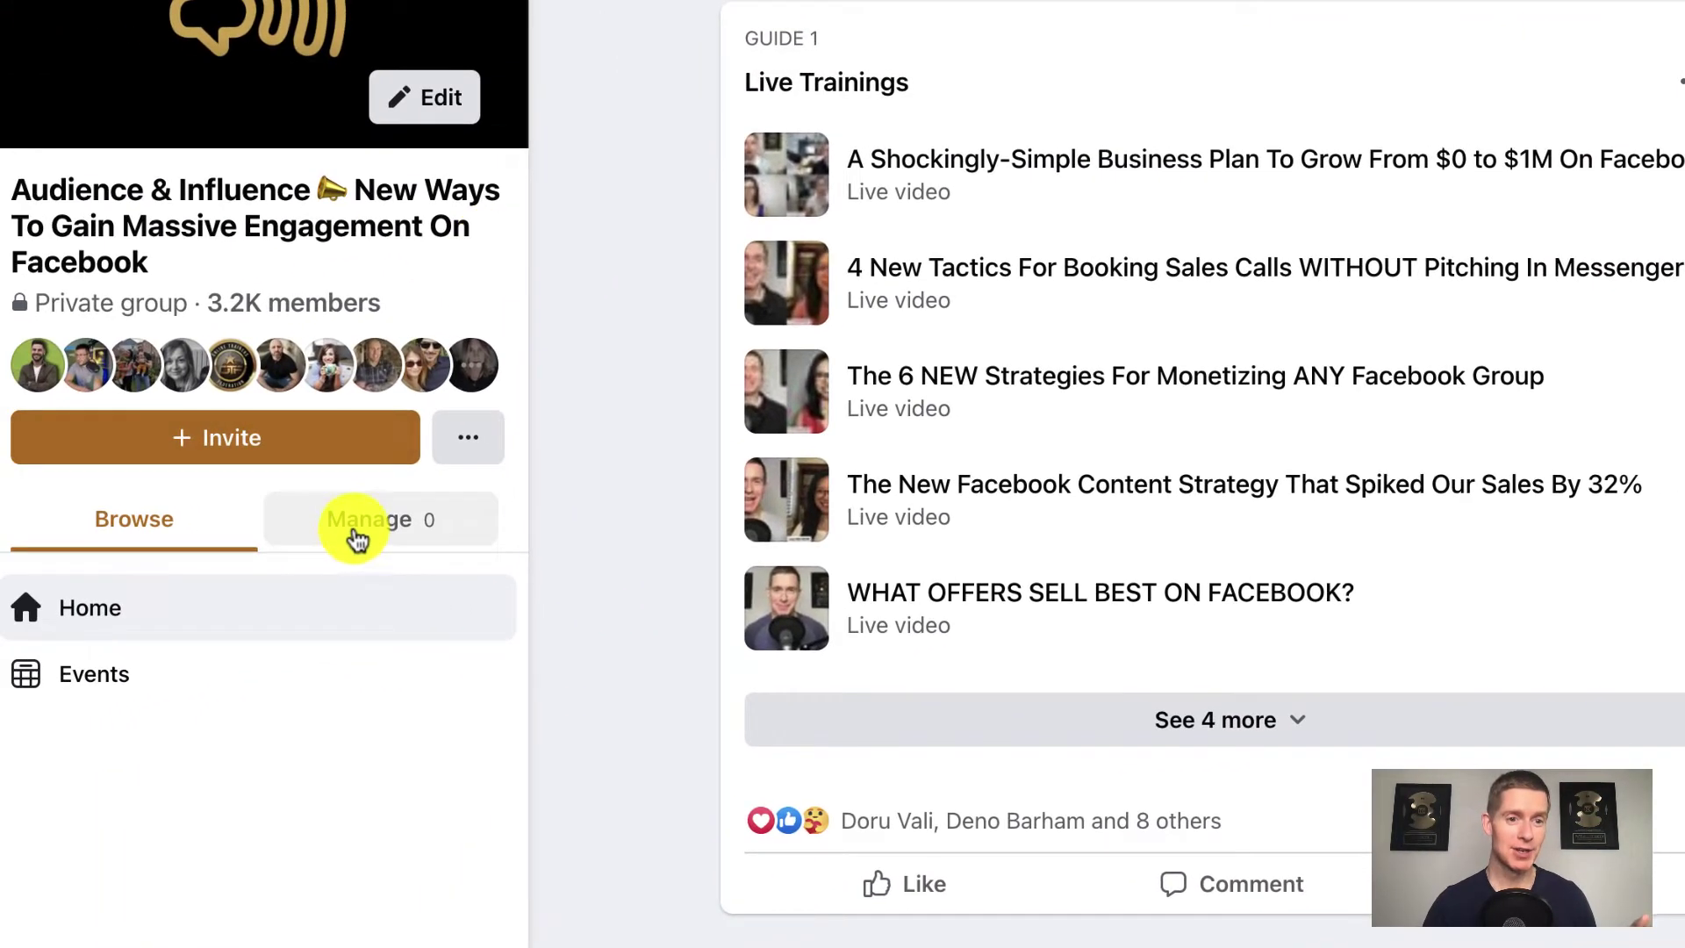
Step: Open the group settings from the management tools and look down to the Manage advanced settings section
{"action": "left_click", "coordinate": [357, 527]}
{"action": "scroll", "coordinate": [357, 537], "scroll_direction": "down", "scroll_amount": 10}
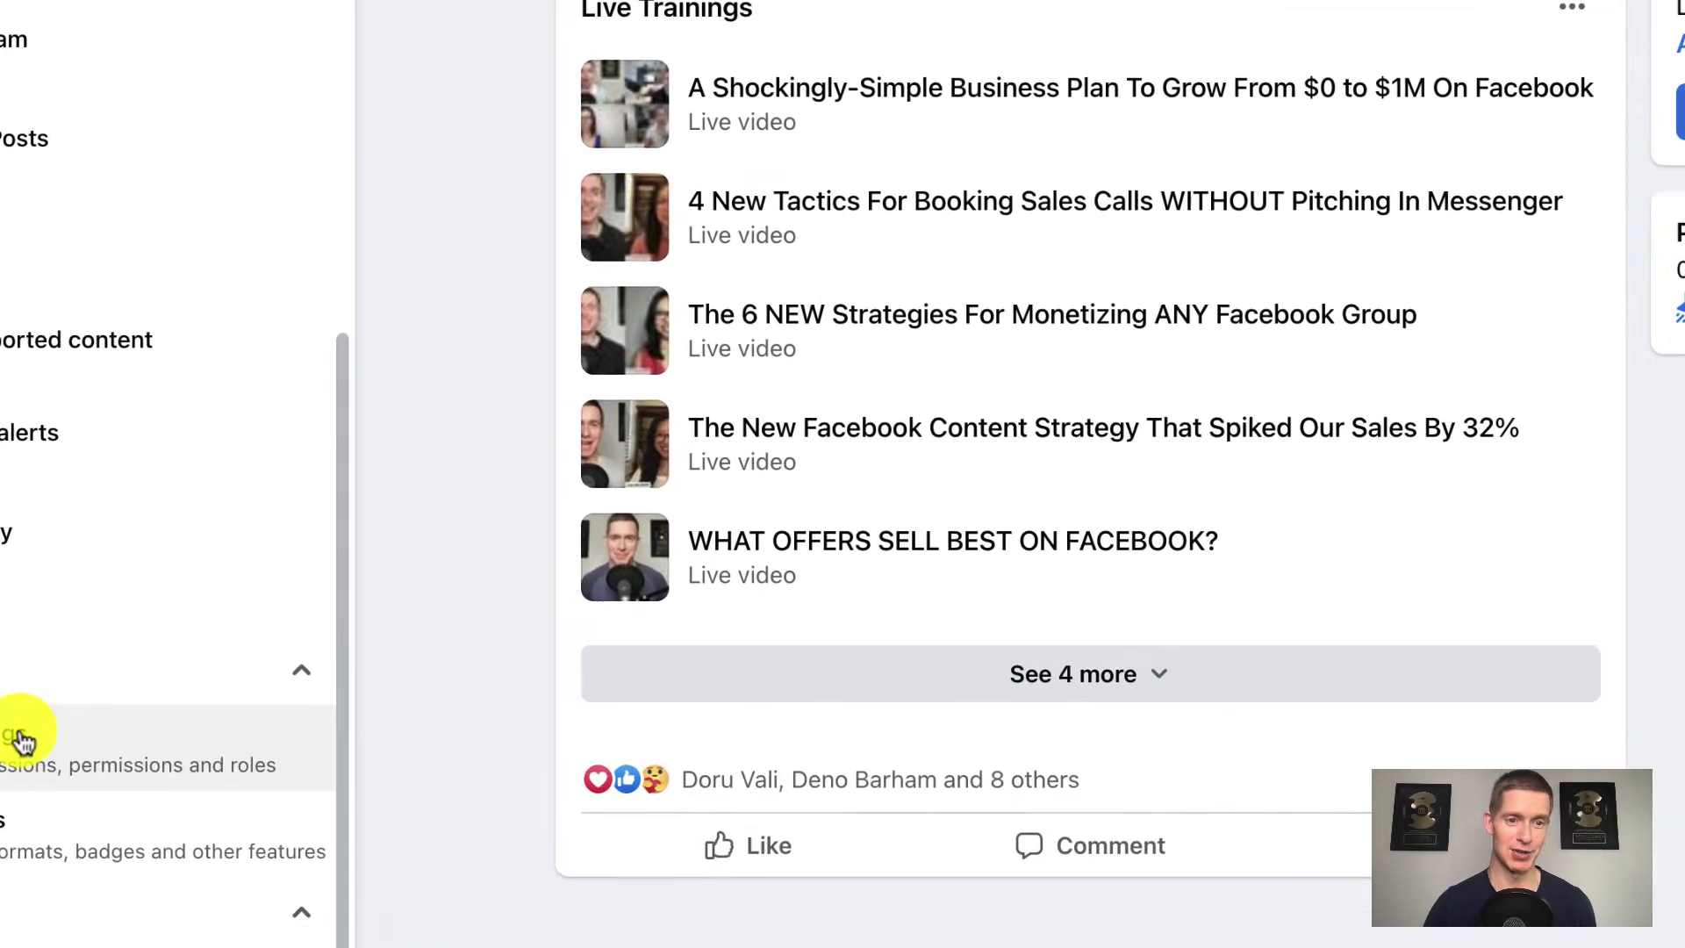
{"action": "left_click", "coordinate": [22, 742]}
{"action": "scroll", "coordinate": [79, 209], "scroll_direction": "down", "scroll_amount": 15}
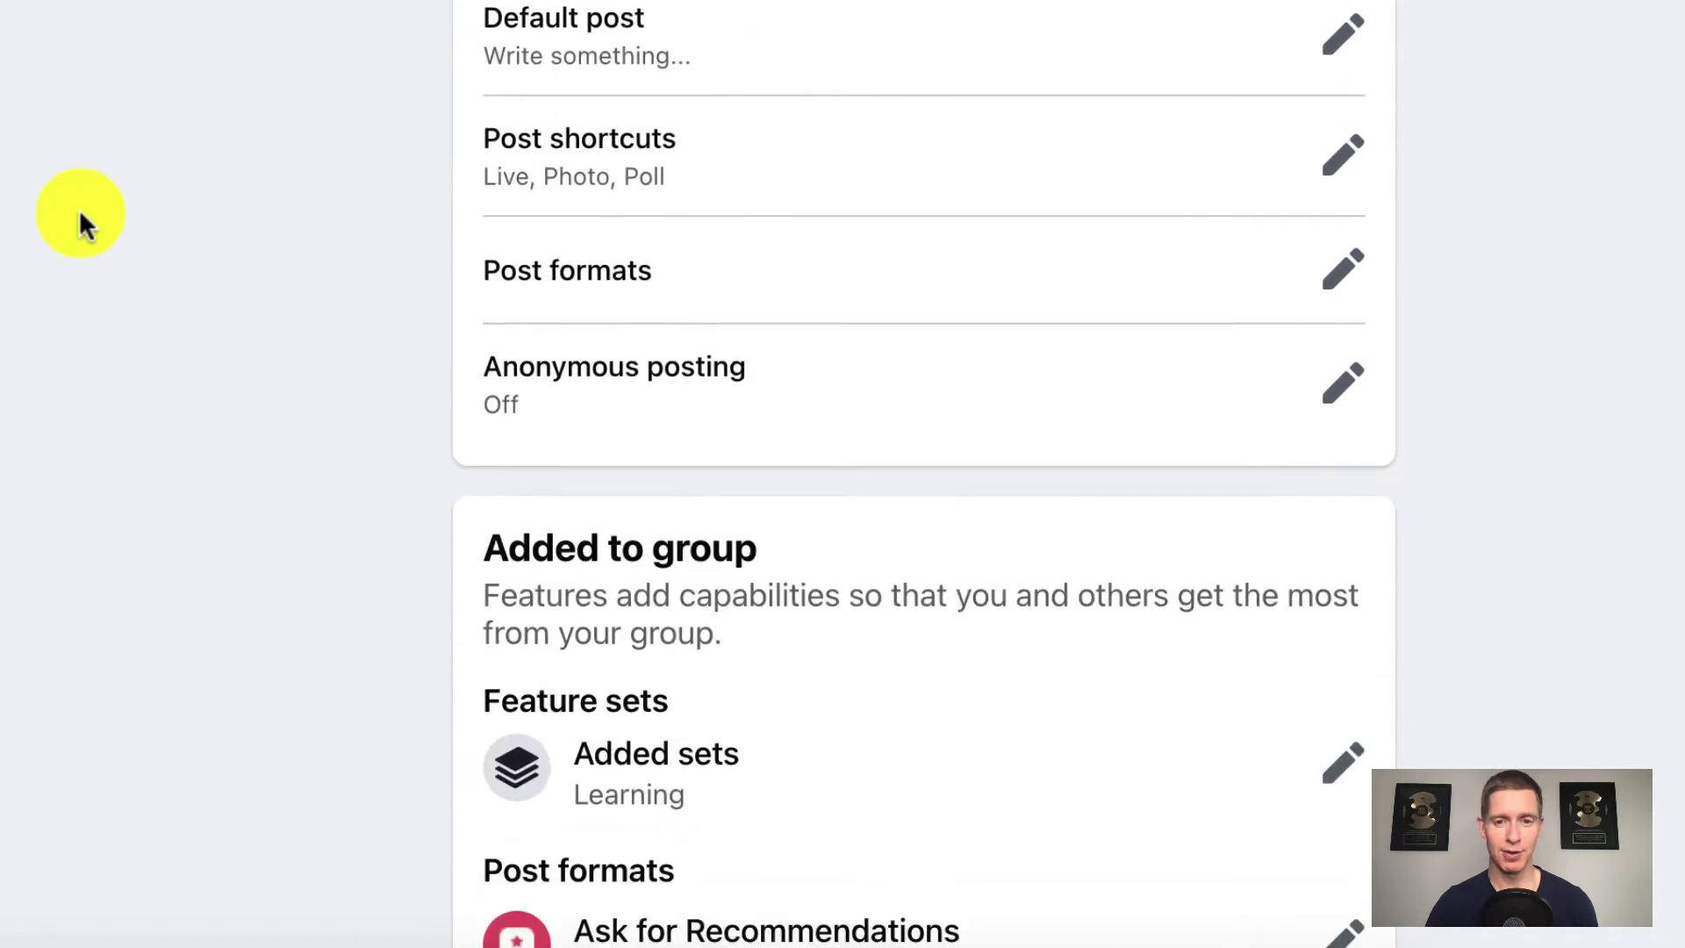
{"action": "scroll", "coordinate": [79, 209], "scroll_direction": "down", "scroll_amount": 20}
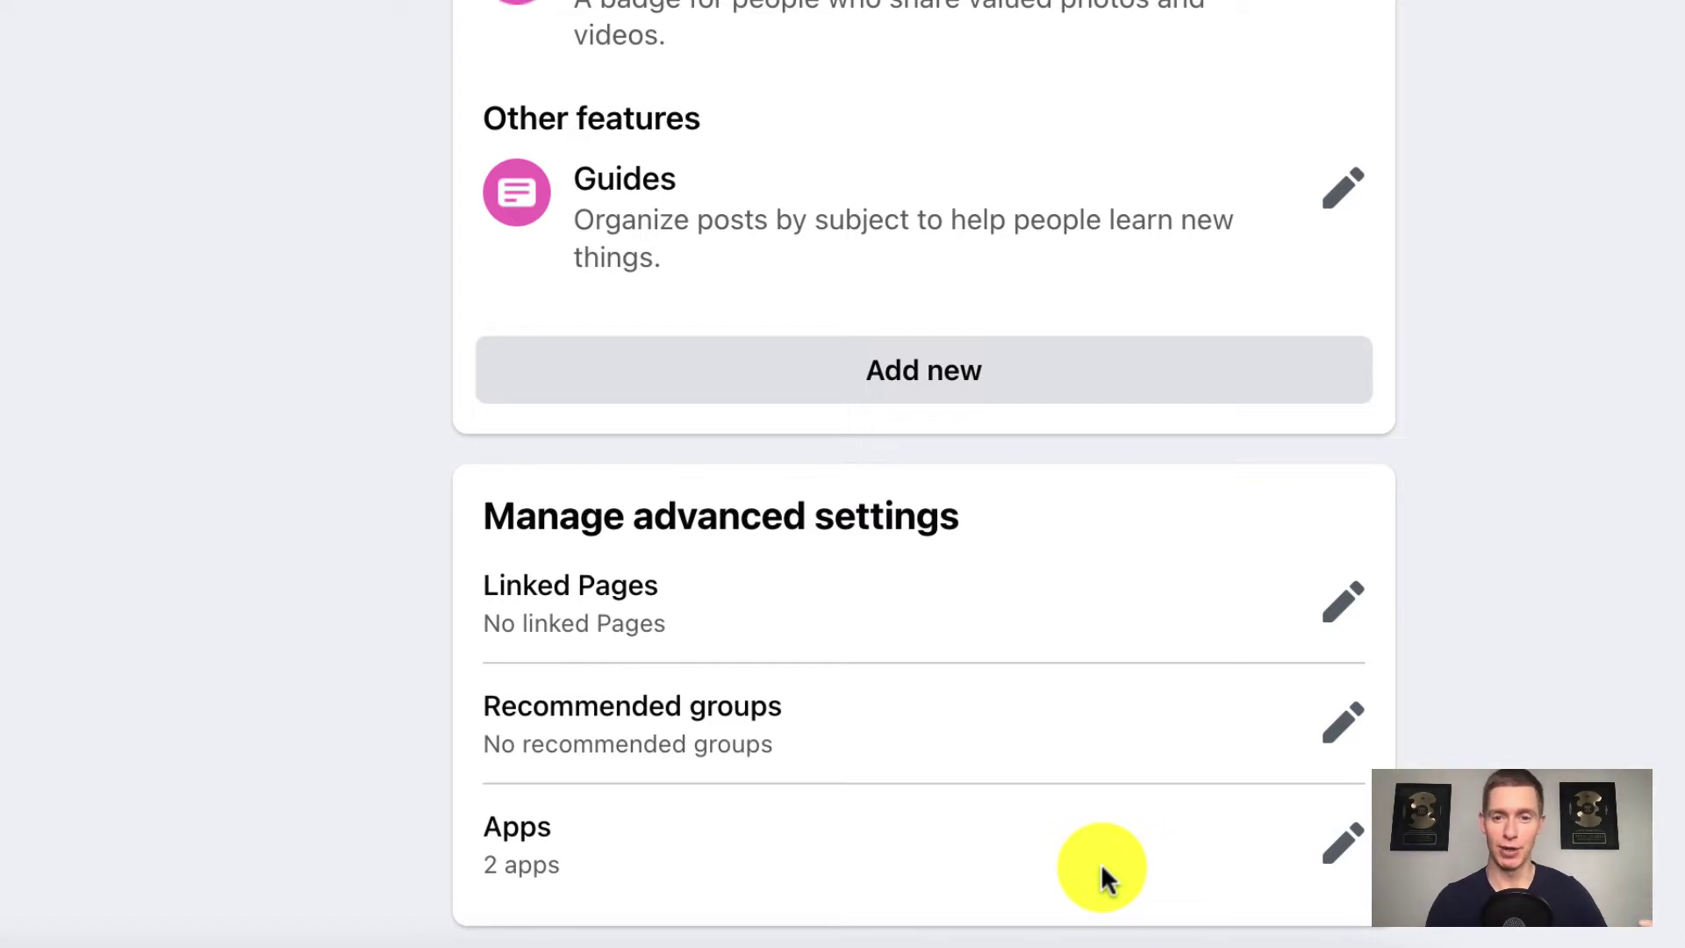
Step: Inspect the apps linked to the group and open the group apps catalogue, ready to search for an app
{"action": "left_click", "coordinate": [1311, 865]}
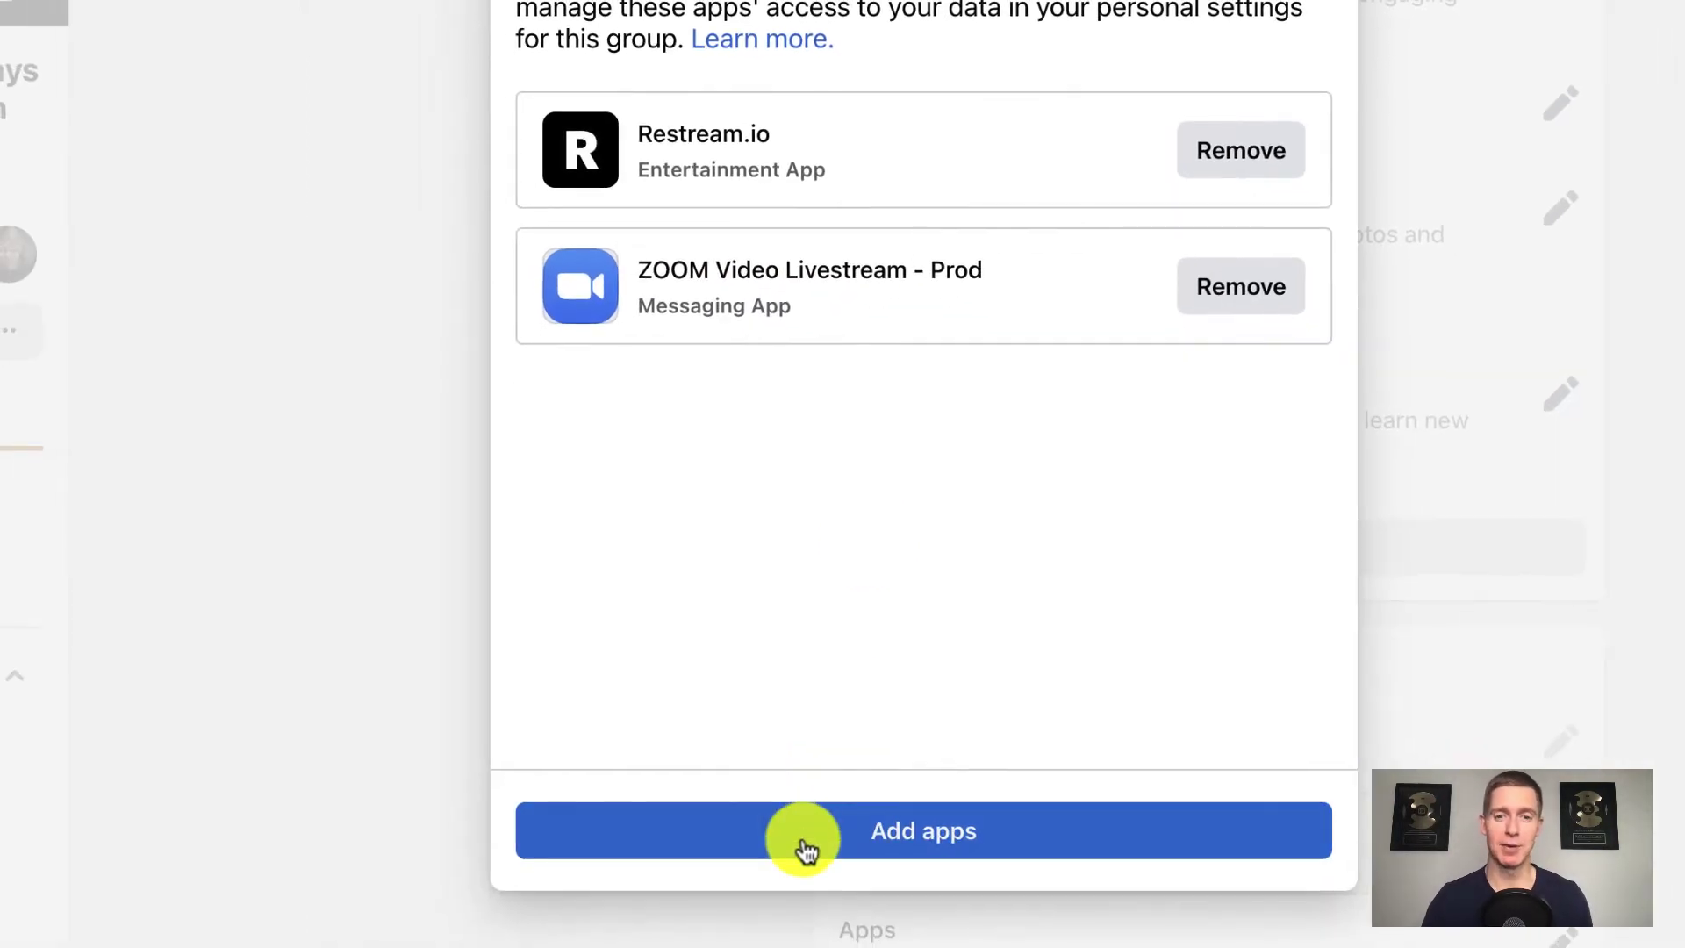
{"action": "left_click", "coordinate": [803, 843]}
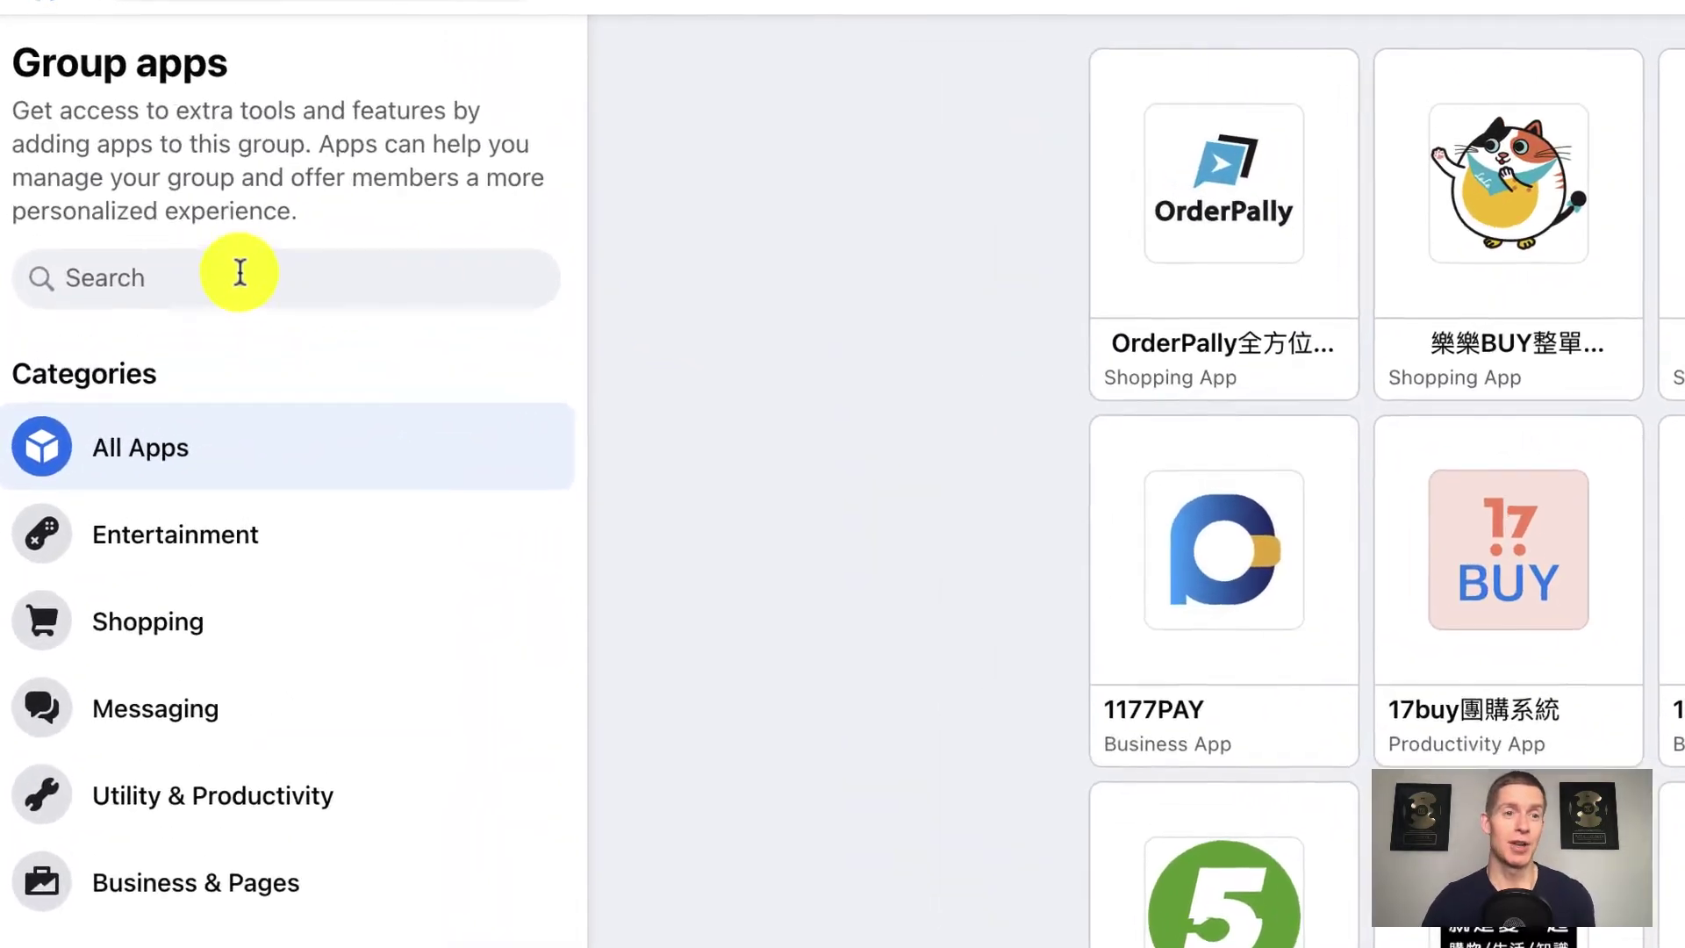
{"action": "left_click", "coordinate": [239, 274]}
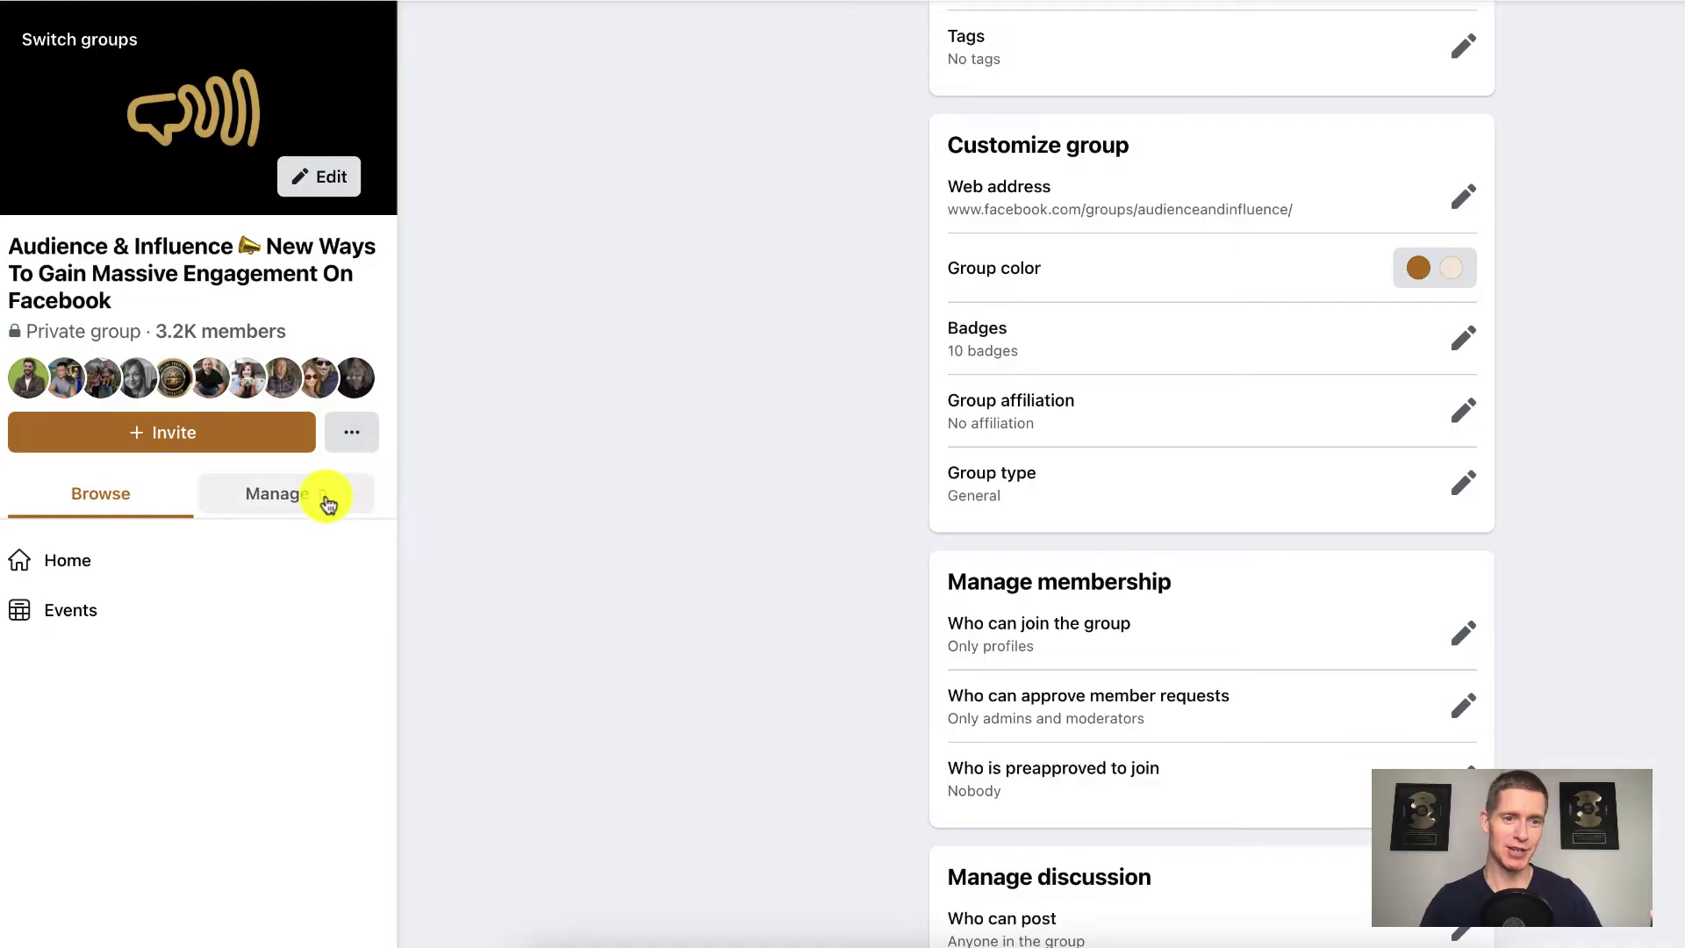
Step: Open the group's Membership questions among its admin tools
{"action": "left_click", "coordinate": [301, 501]}
{"action": "scroll", "coordinate": [301, 500], "scroll_direction": "down", "scroll_amount": 4}
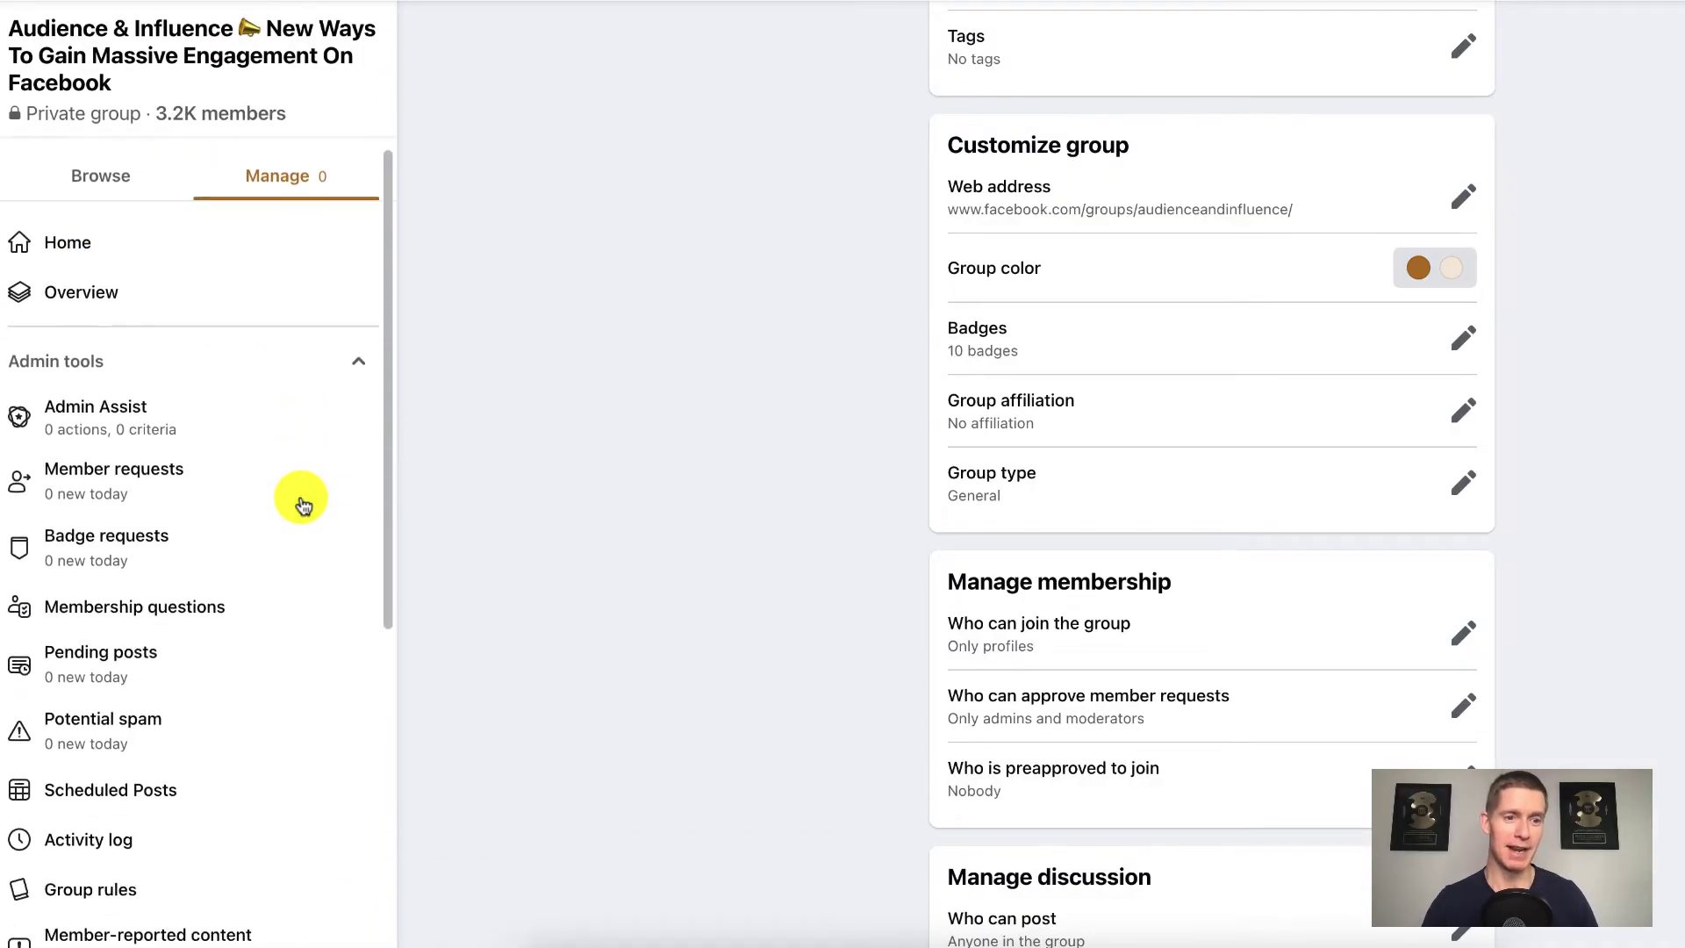
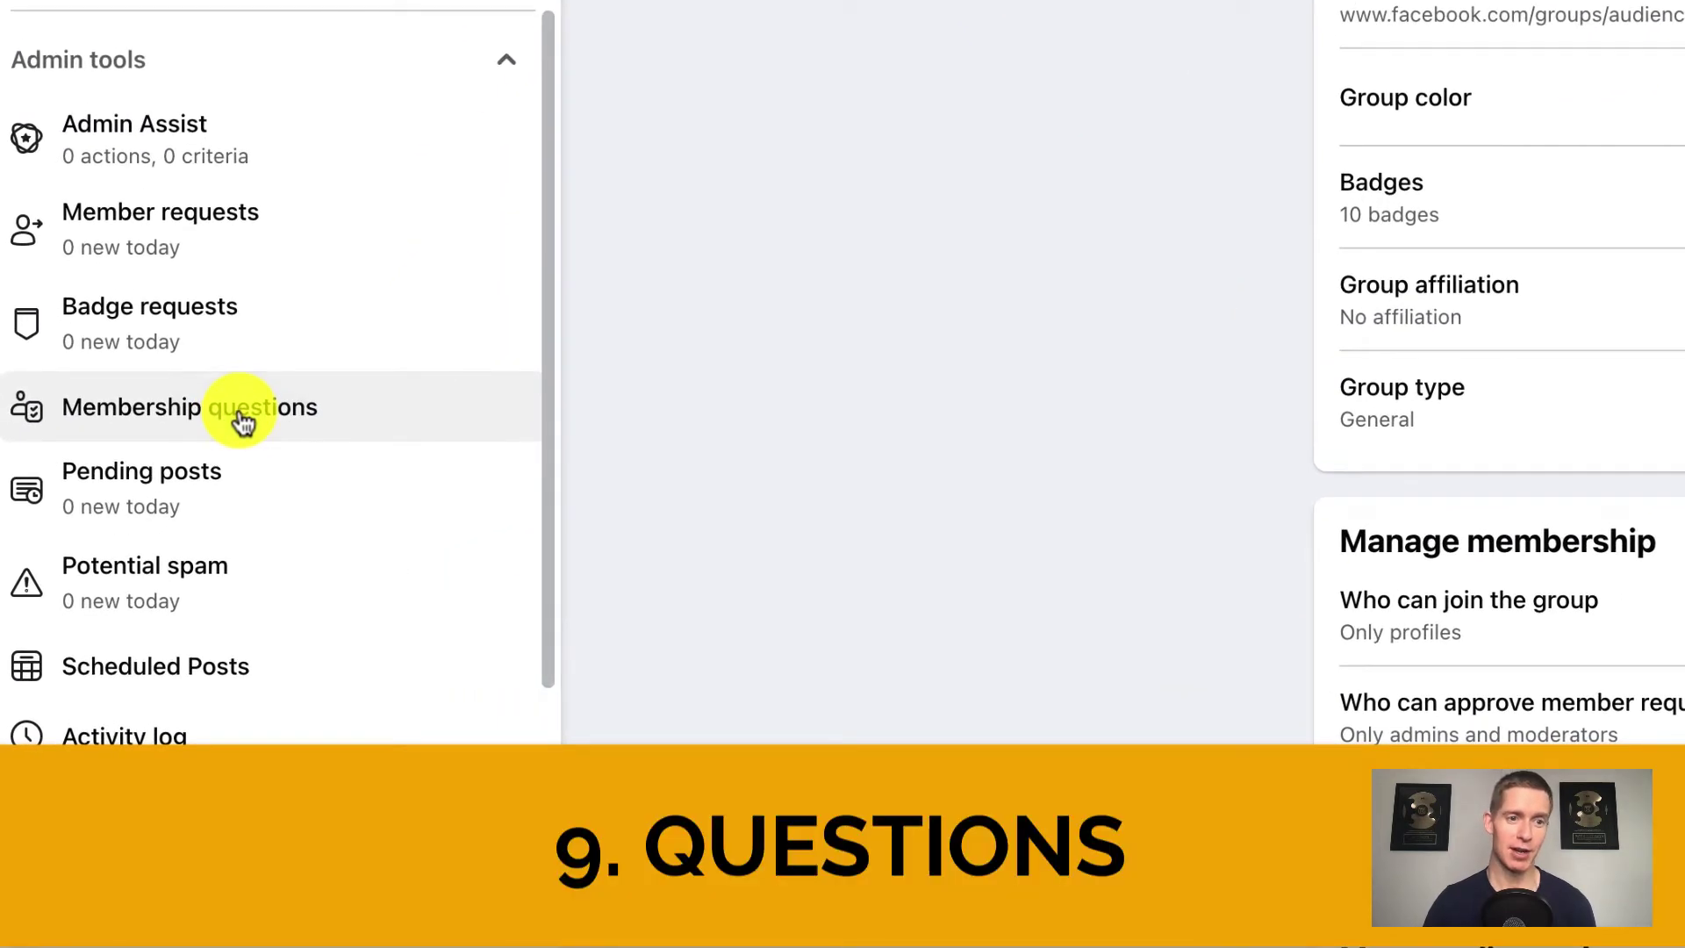
{"action": "left_click", "coordinate": [241, 419]}
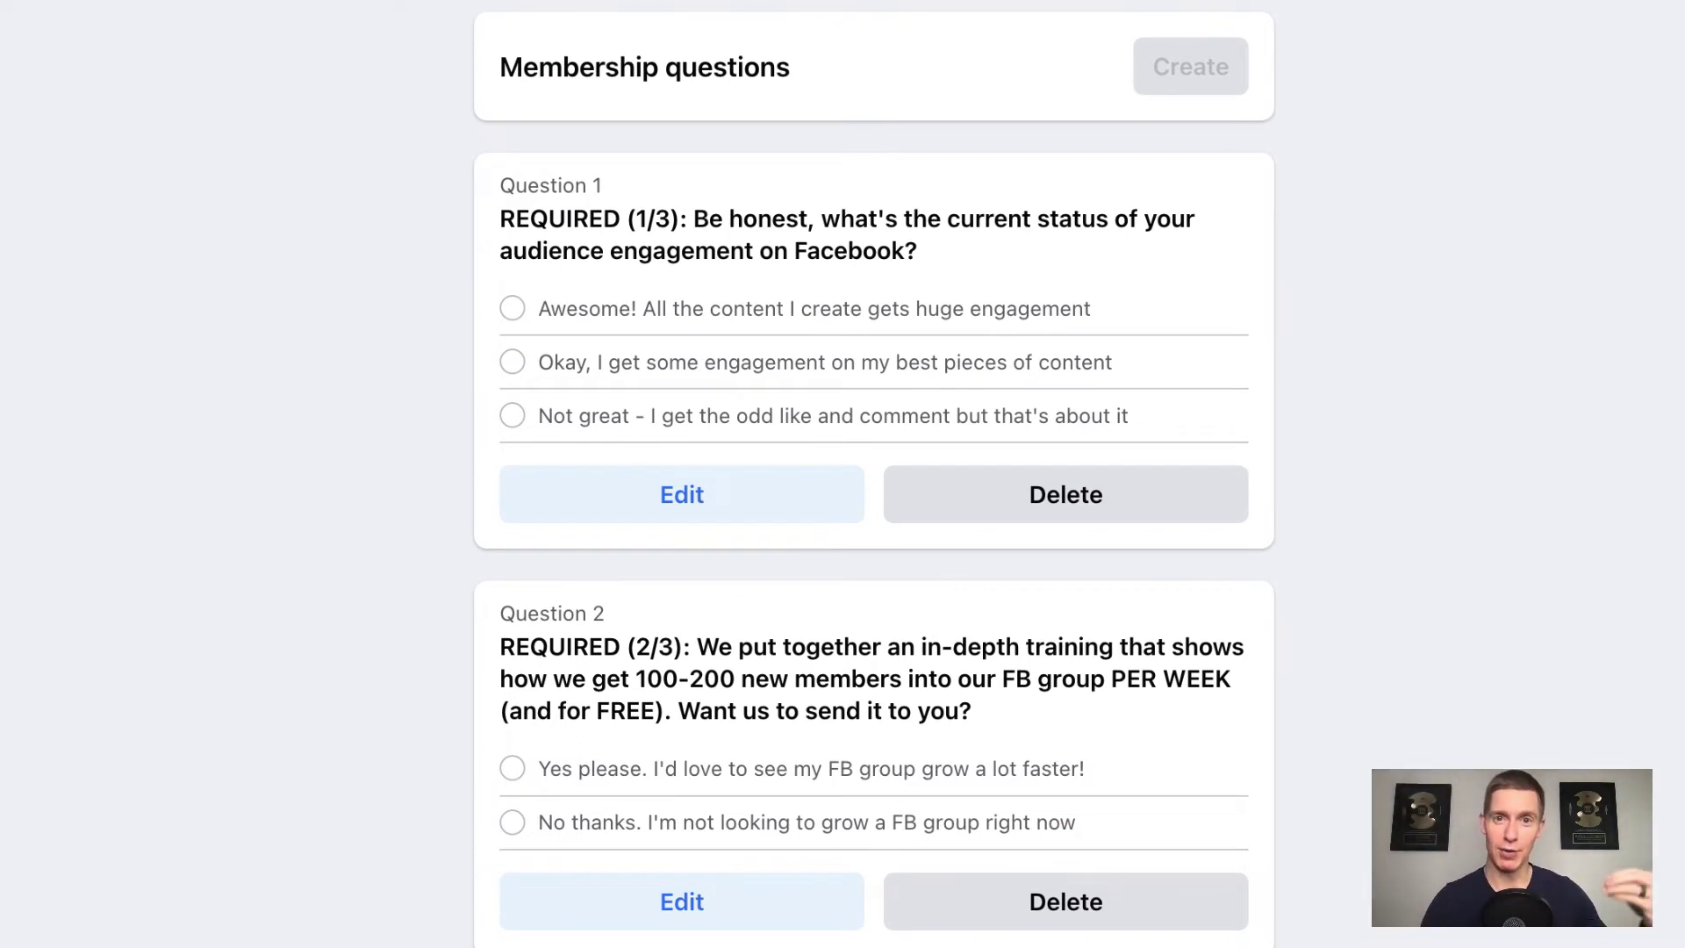
{"action": "scroll", "coordinate": [213, 440], "scroll_direction": "down", "scroll_amount": 1}
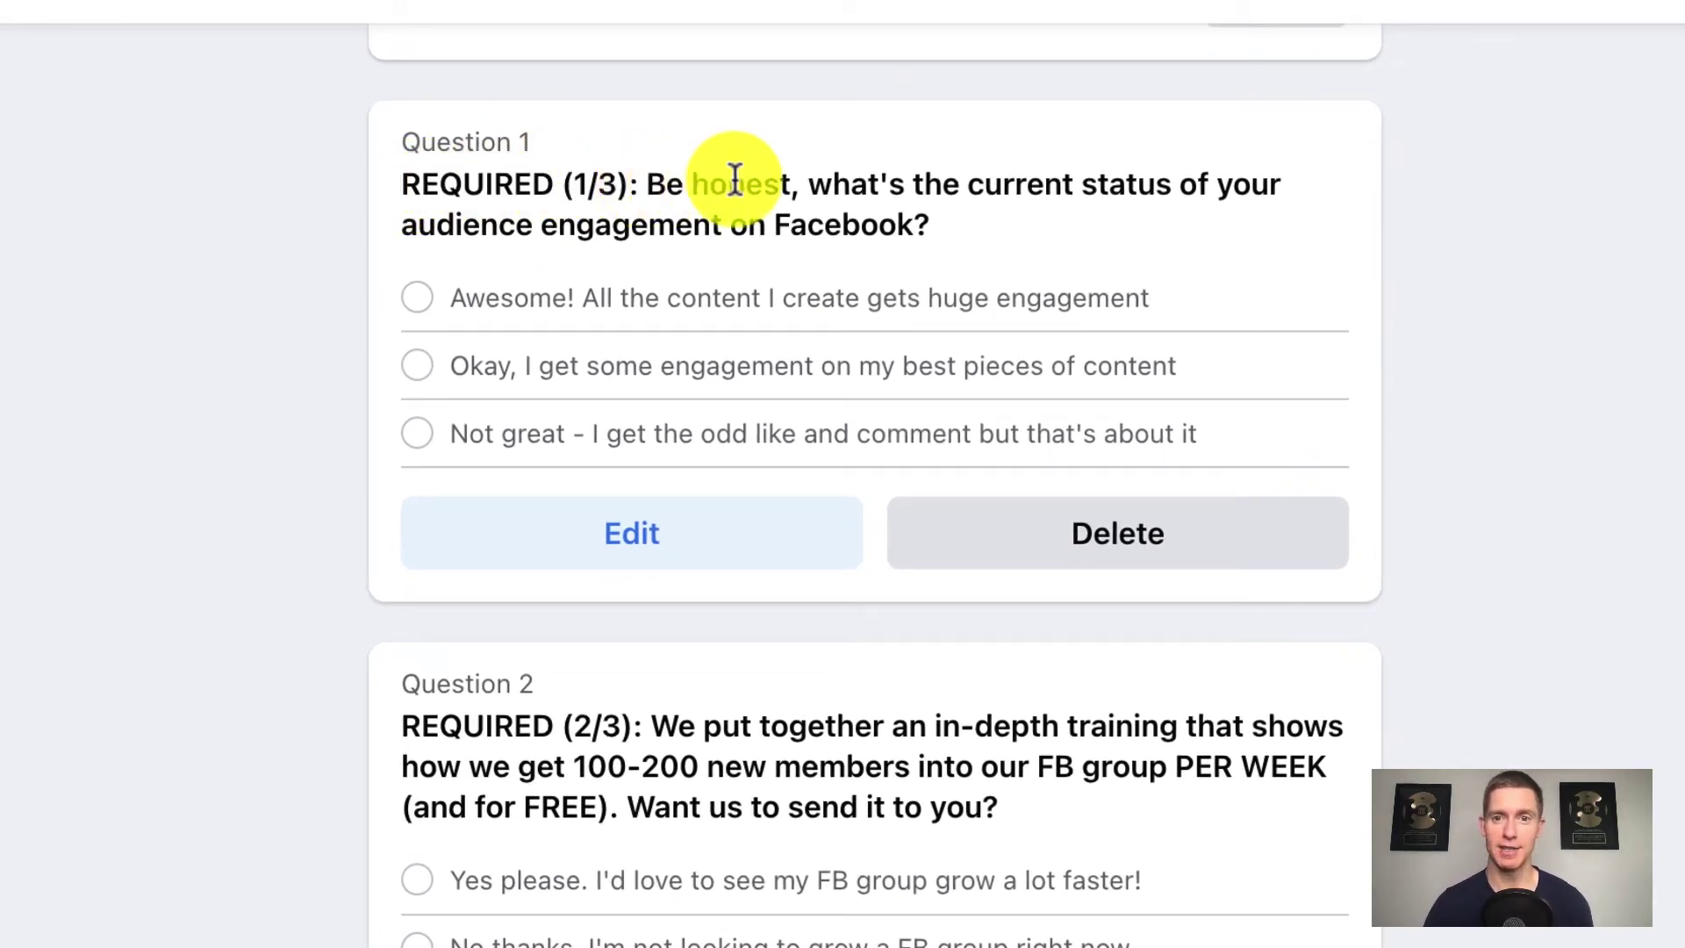
Step: Highlight the text of membership question 1 and examine its answer options alongside those of question 2
{"action": "left_click_drag", "start_coordinate": [969, 215], "coordinate": [398, 181]}
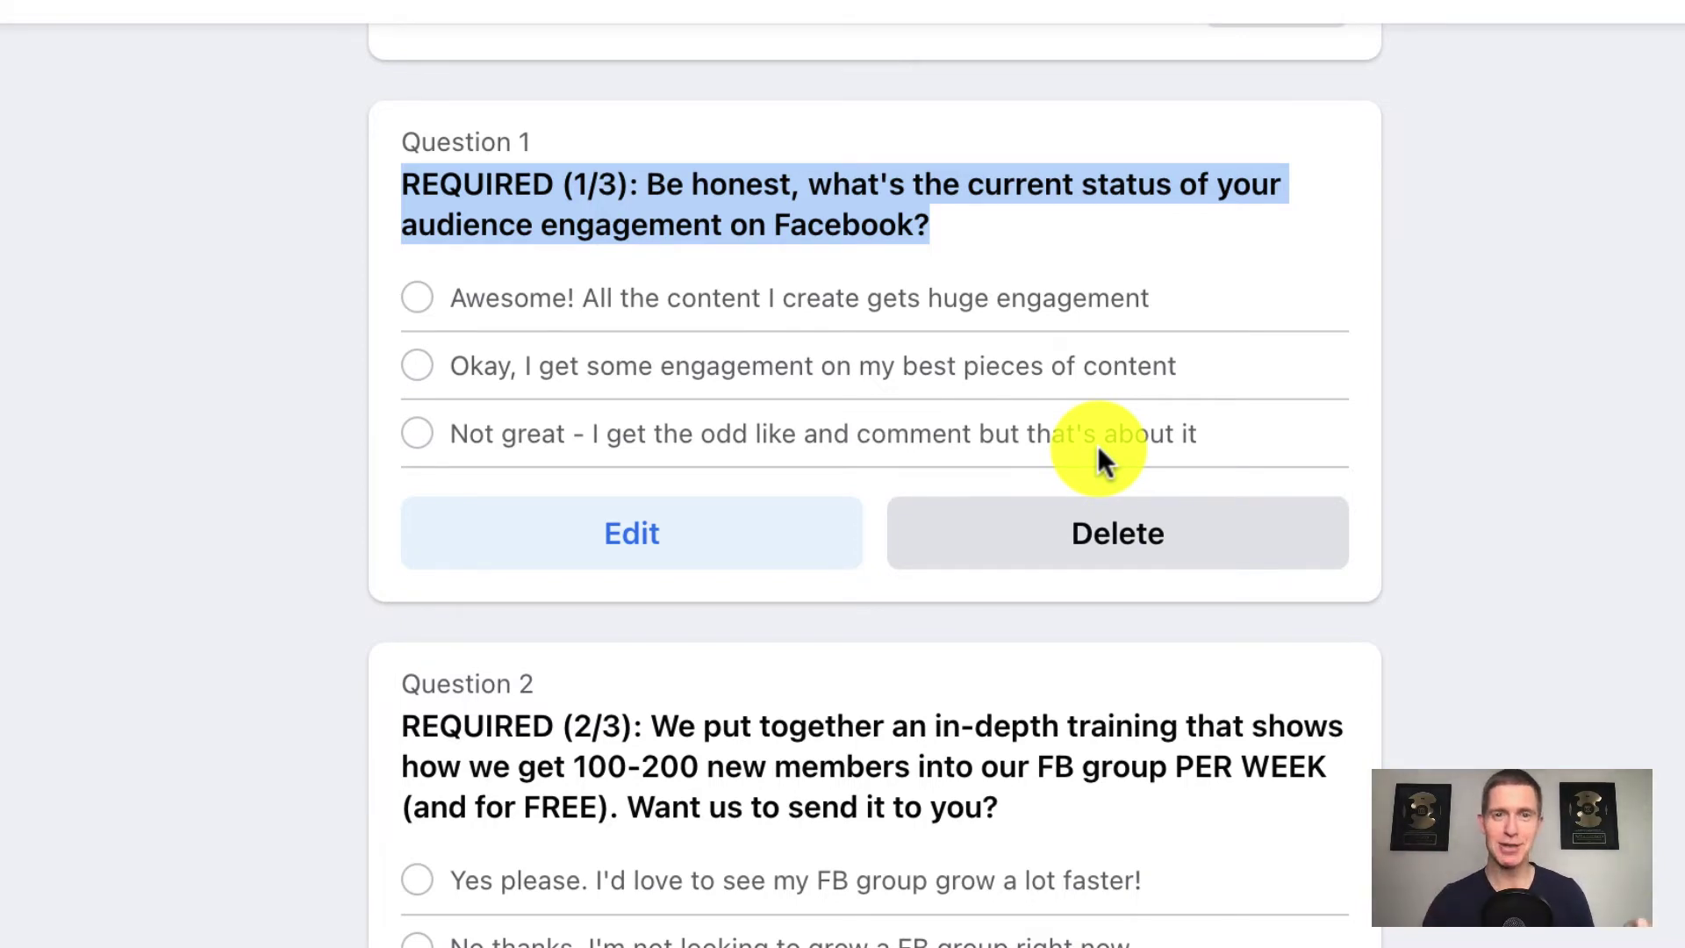
{"action": "scroll", "coordinate": [1097, 445], "scroll_direction": "down", "scroll_amount": 3}
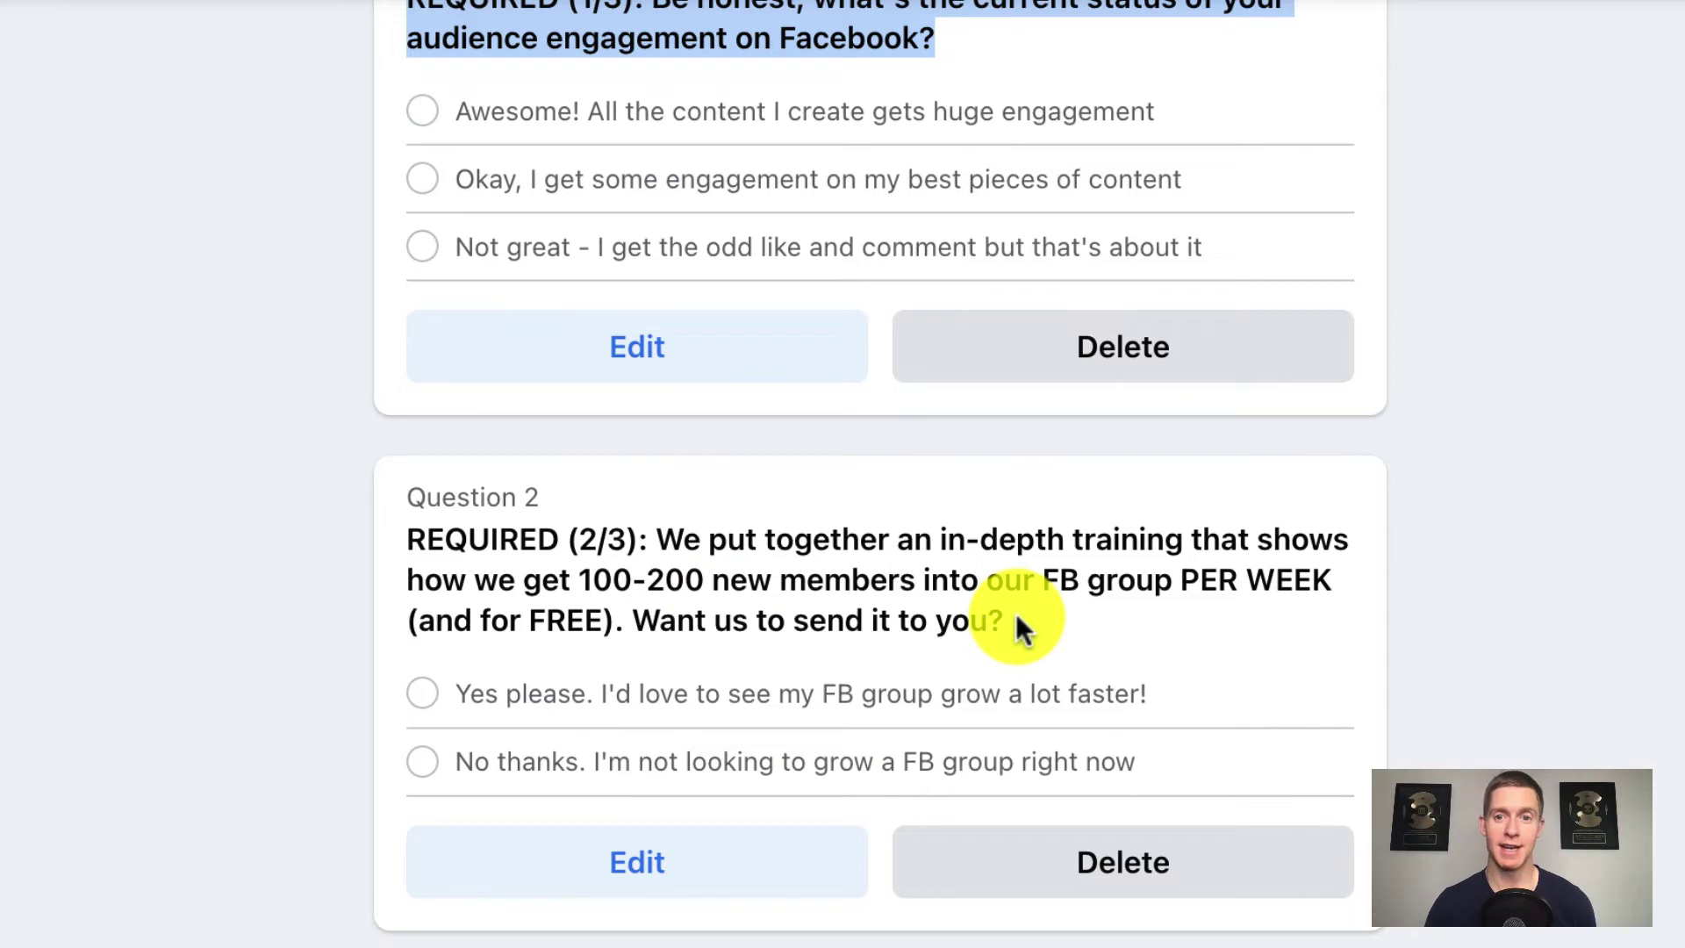
{"action": "scroll", "coordinate": [1015, 613], "scroll_direction": "up", "scroll_amount": 3}
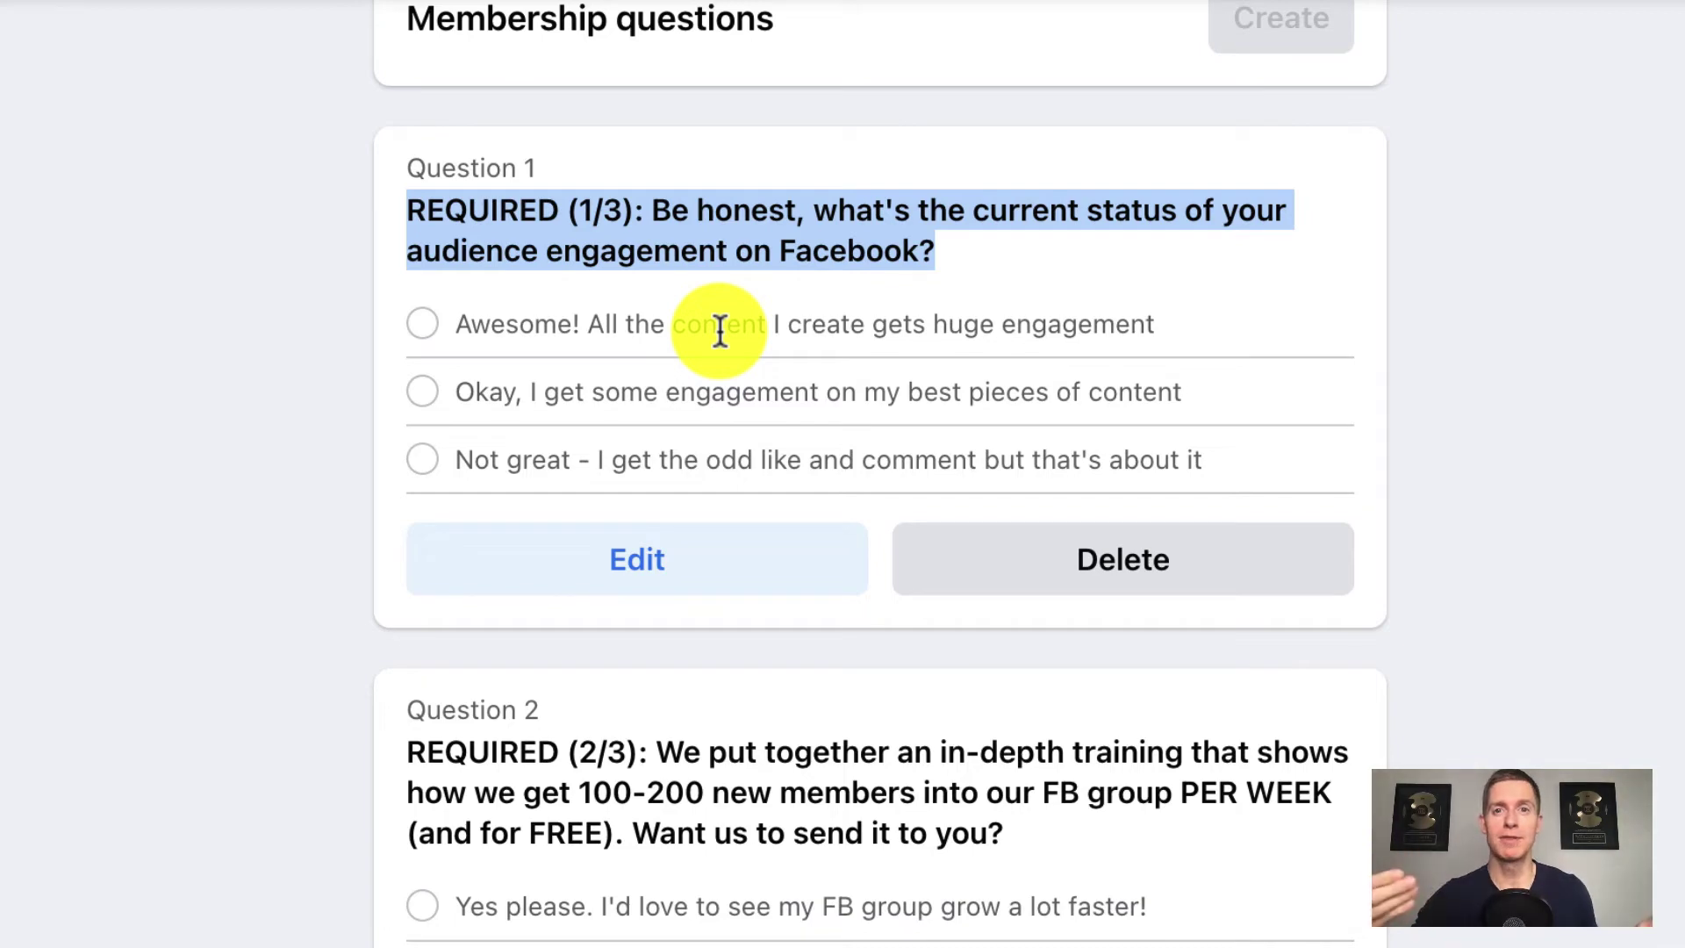
{"action": "scroll", "coordinate": [718, 331], "scroll_direction": "down", "scroll_amount": 3}
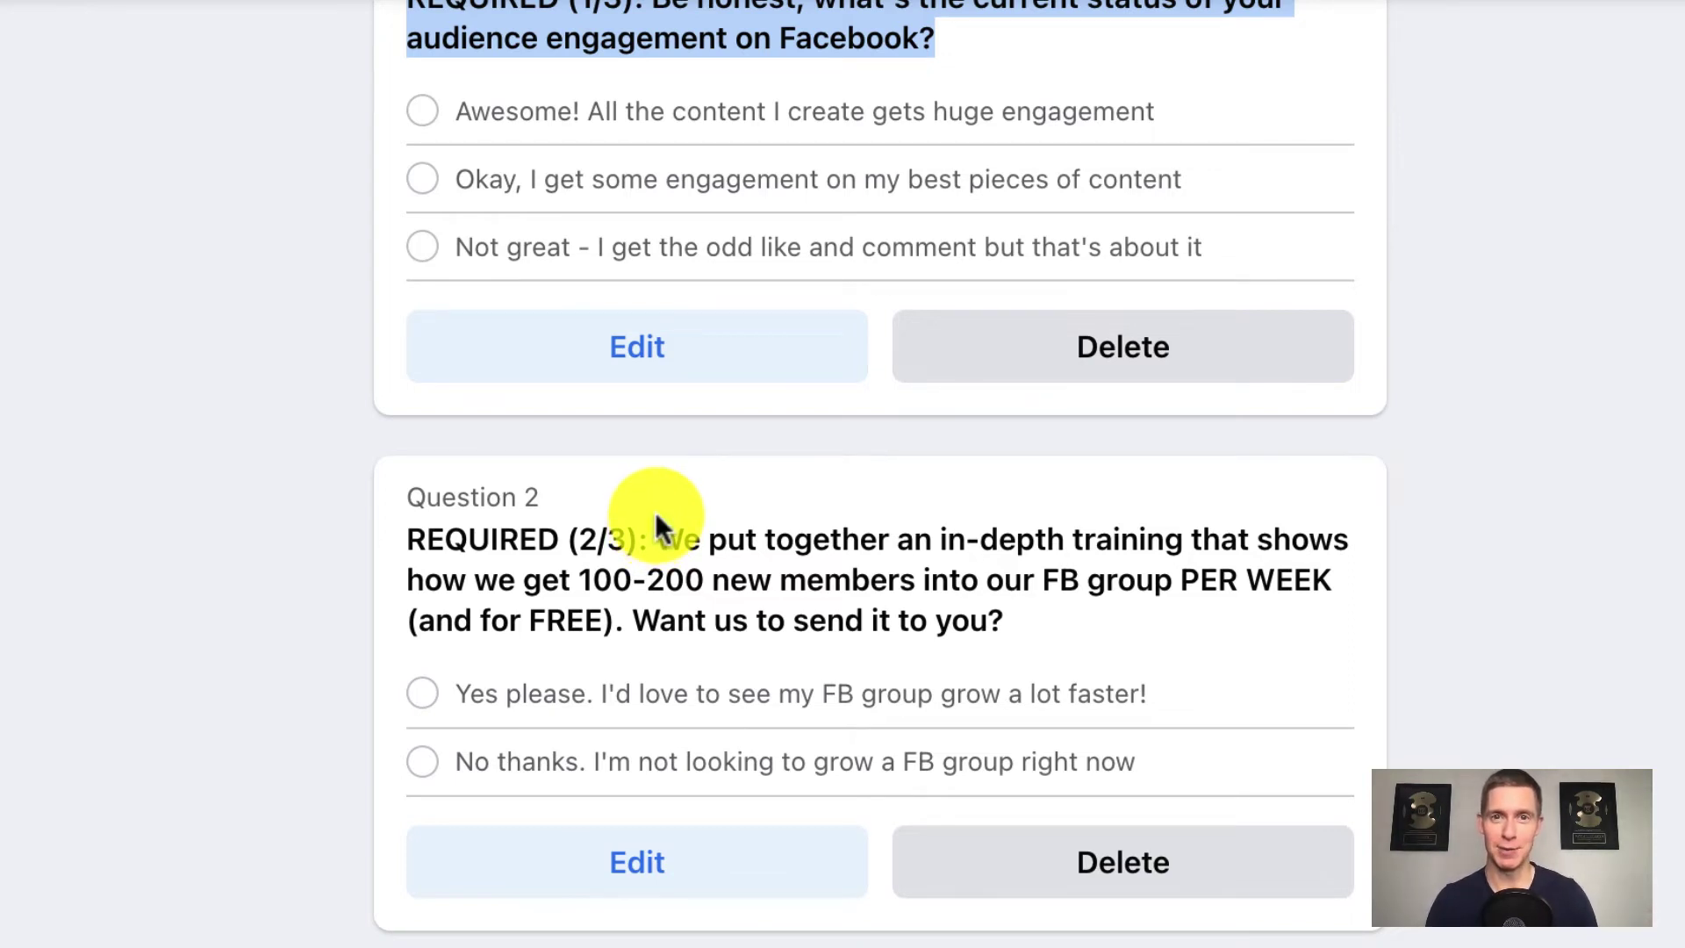
{"action": "scroll", "coordinate": [655, 513], "scroll_direction": "up", "scroll_amount": 3}
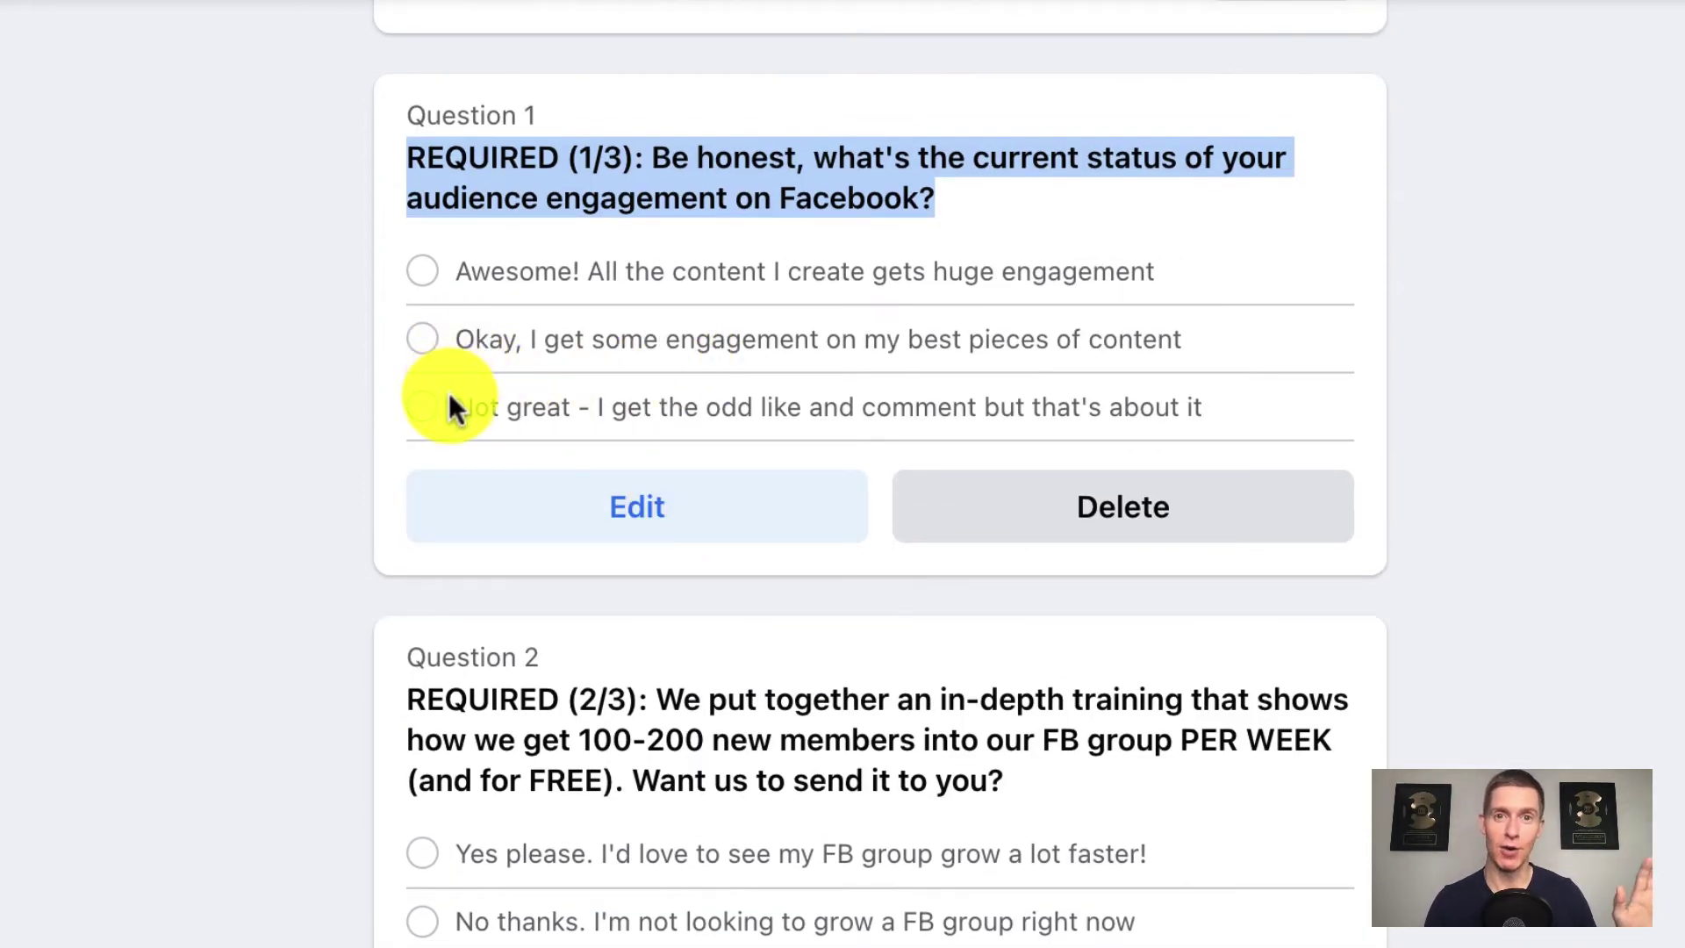
{"action": "scroll", "coordinate": [477, 377], "scroll_direction": "down", "scroll_amount": 4}
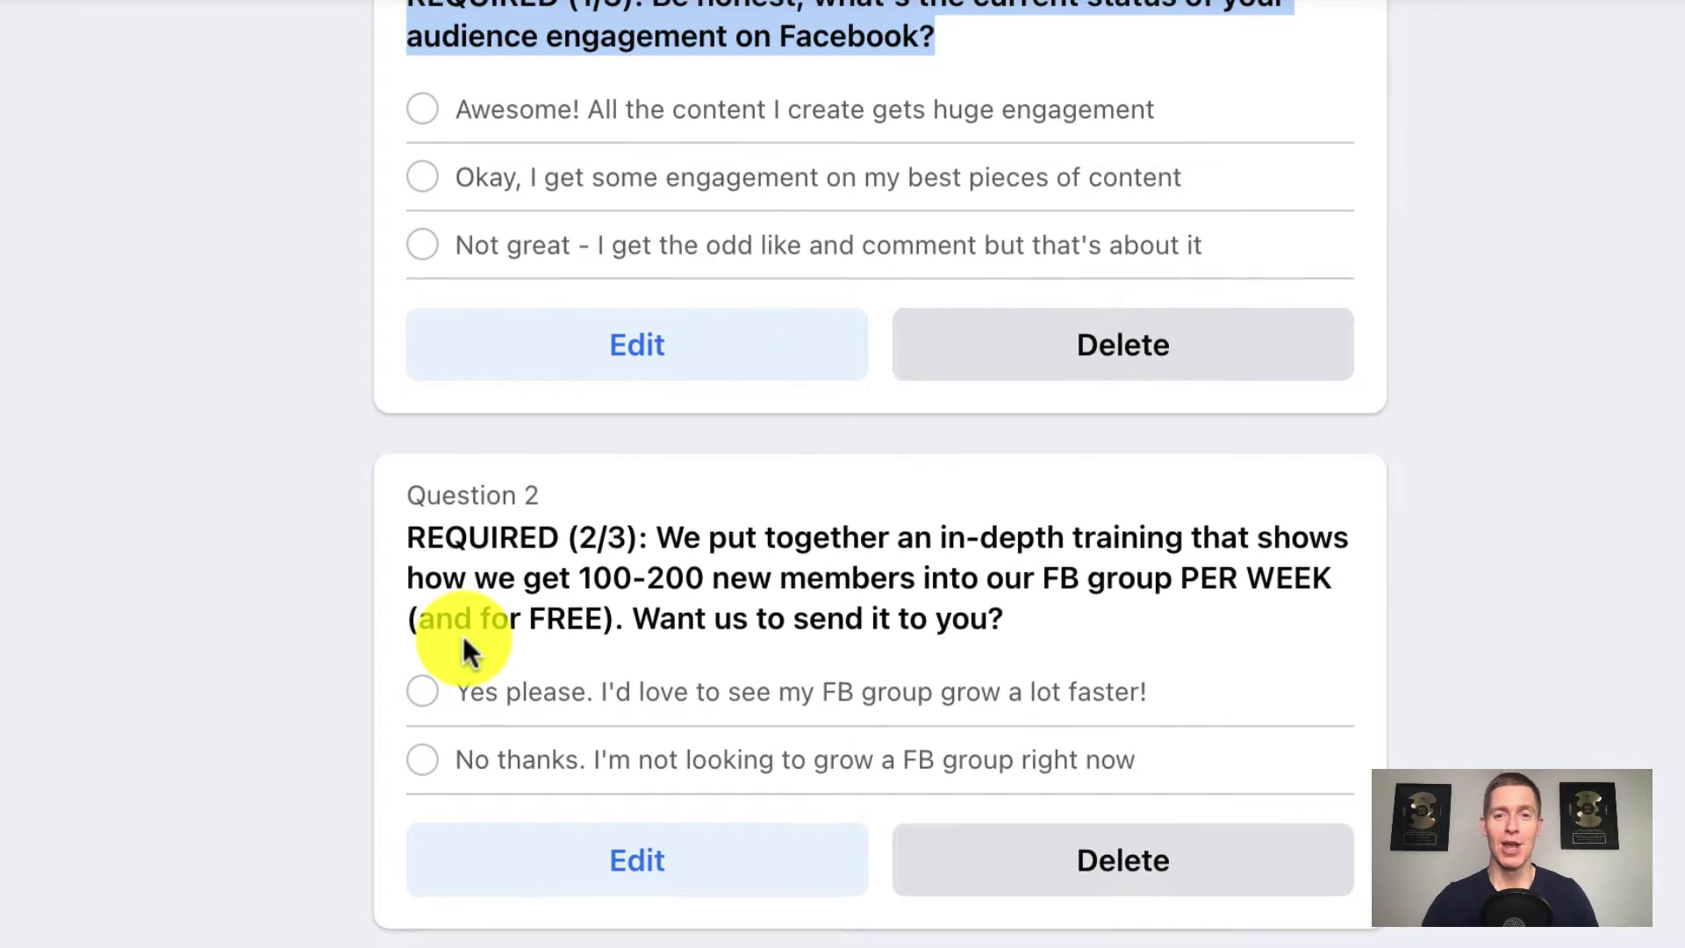
Step: Examine question 3, which asks for an email address, and compare the wording and order of all three membership questions
{"action": "scroll", "coordinate": [464, 641], "scroll_direction": "down", "scroll_amount": 8}
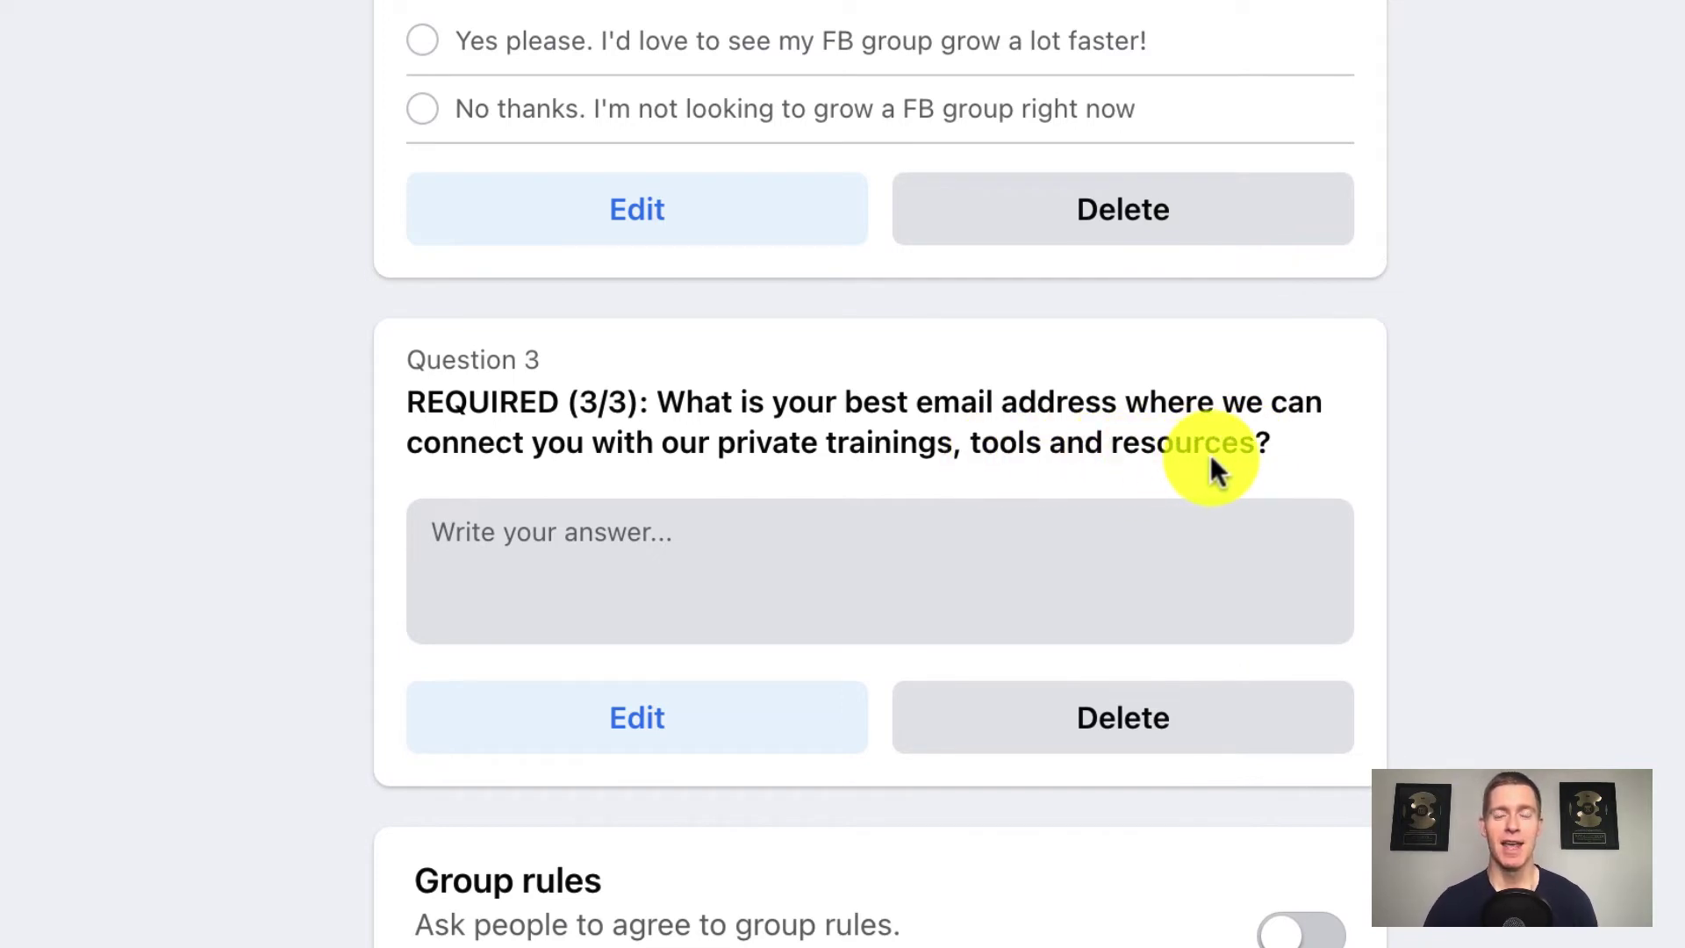
{"action": "scroll", "coordinate": [1210, 455], "scroll_direction": "up", "scroll_amount": 1}
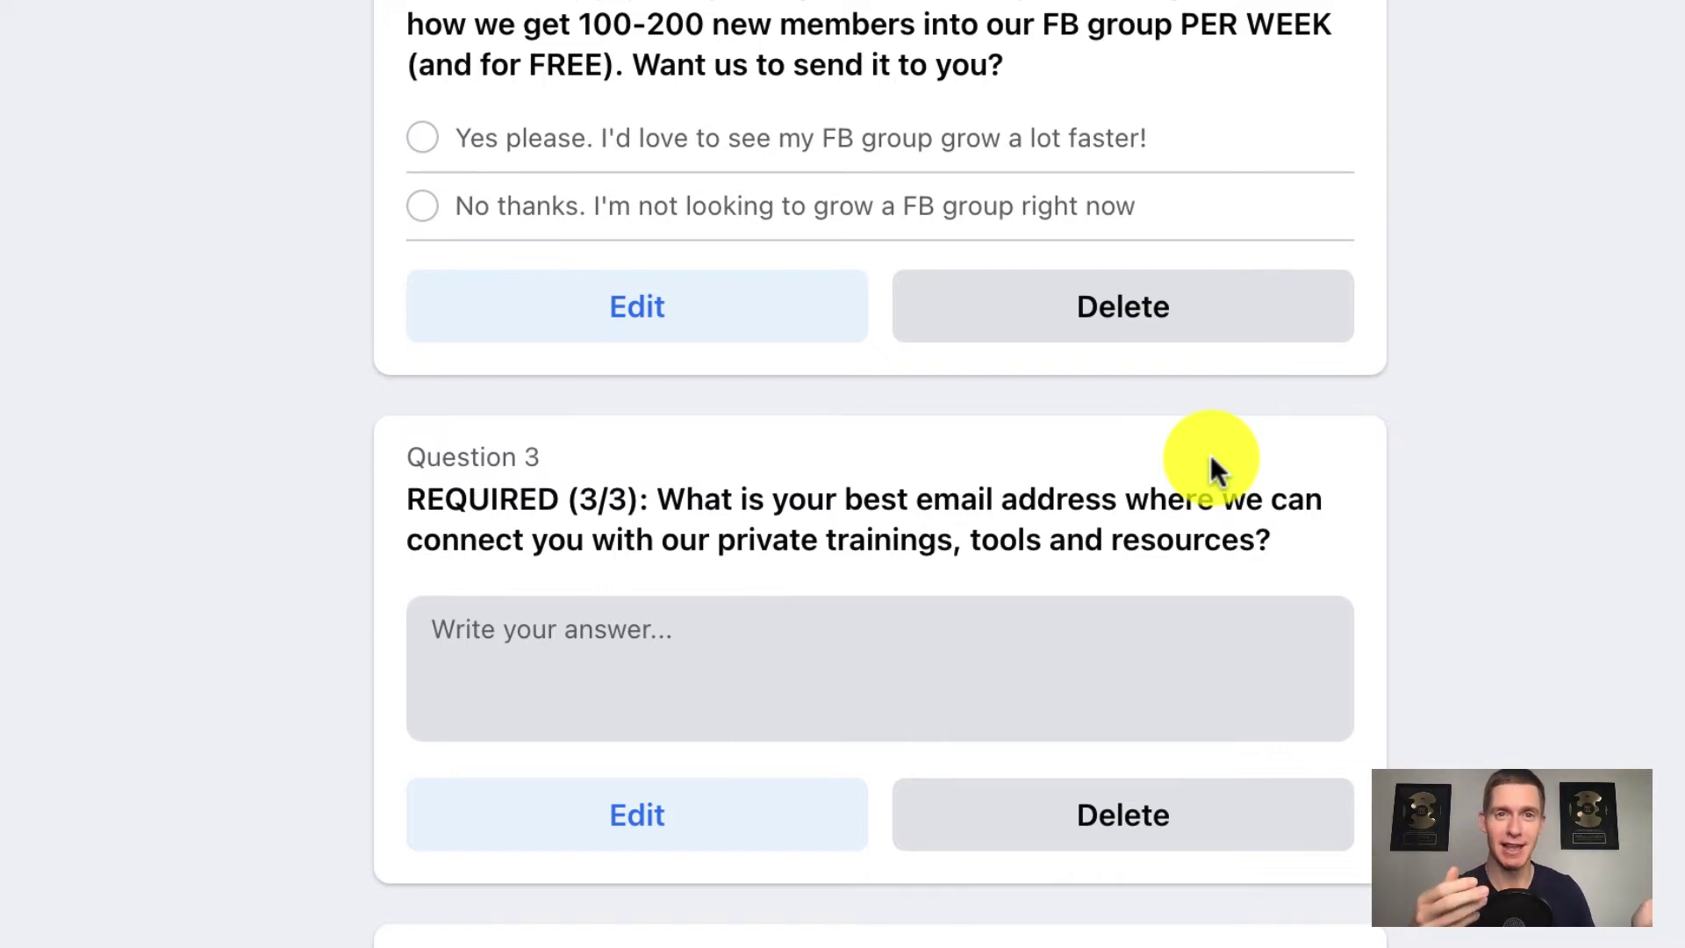
{"action": "scroll", "coordinate": [1209, 455], "scroll_direction": "up", "scroll_amount": 2}
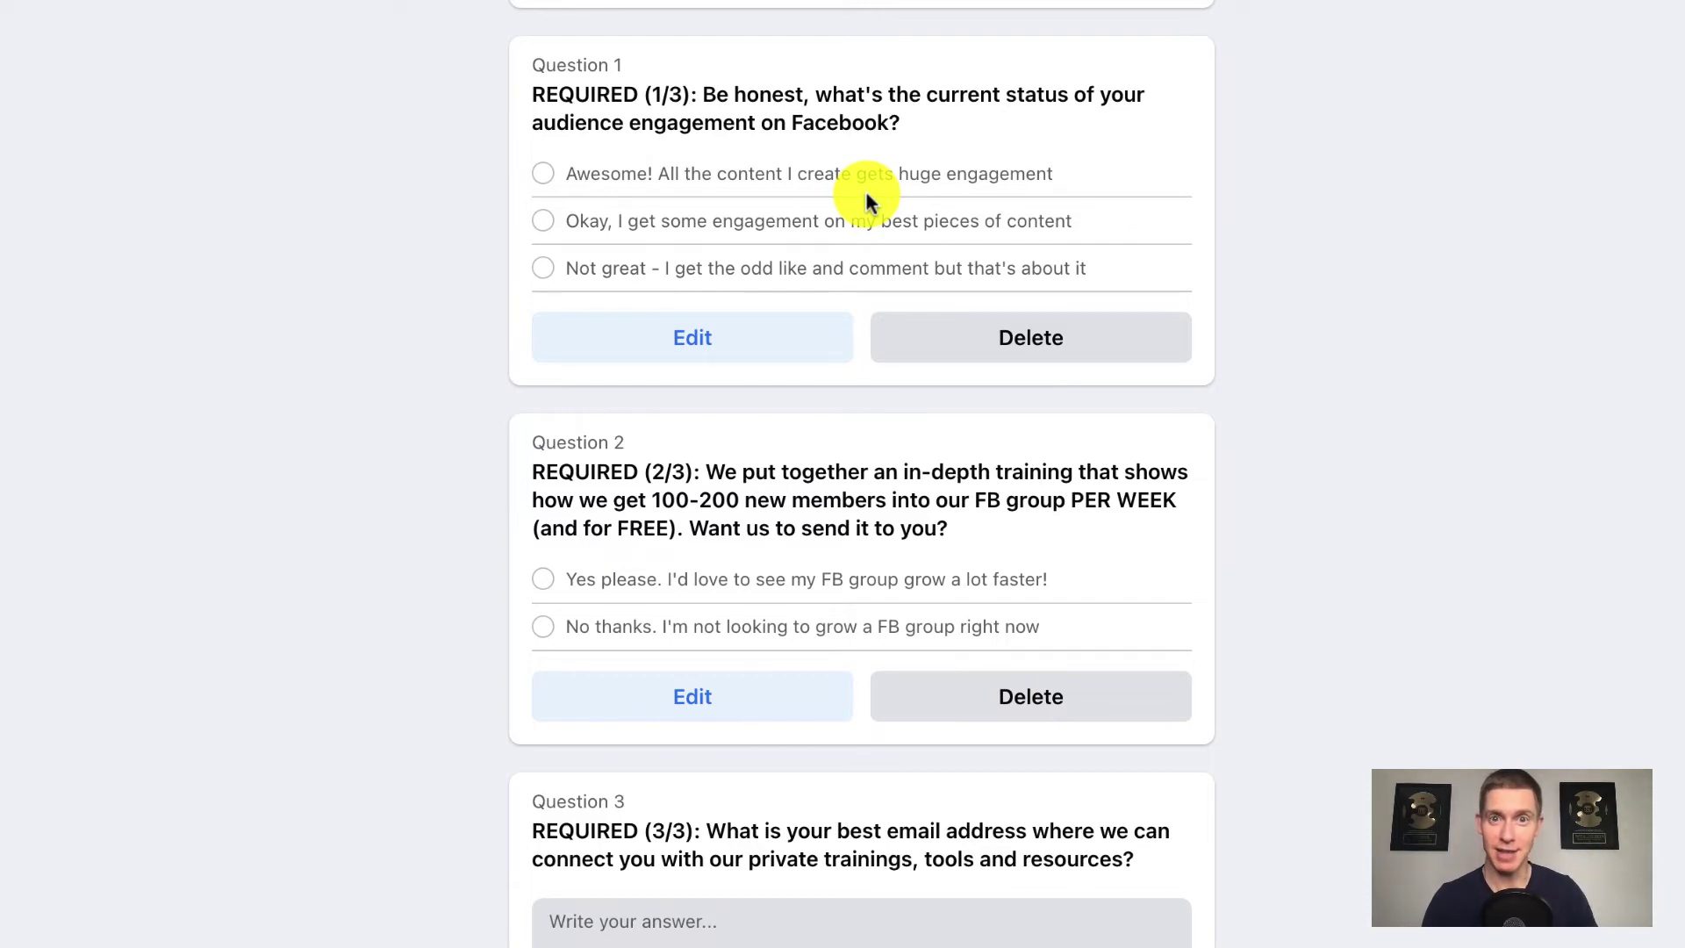
{"action": "scroll", "coordinate": [865, 187], "scroll_direction": "down", "scroll_amount": 3}
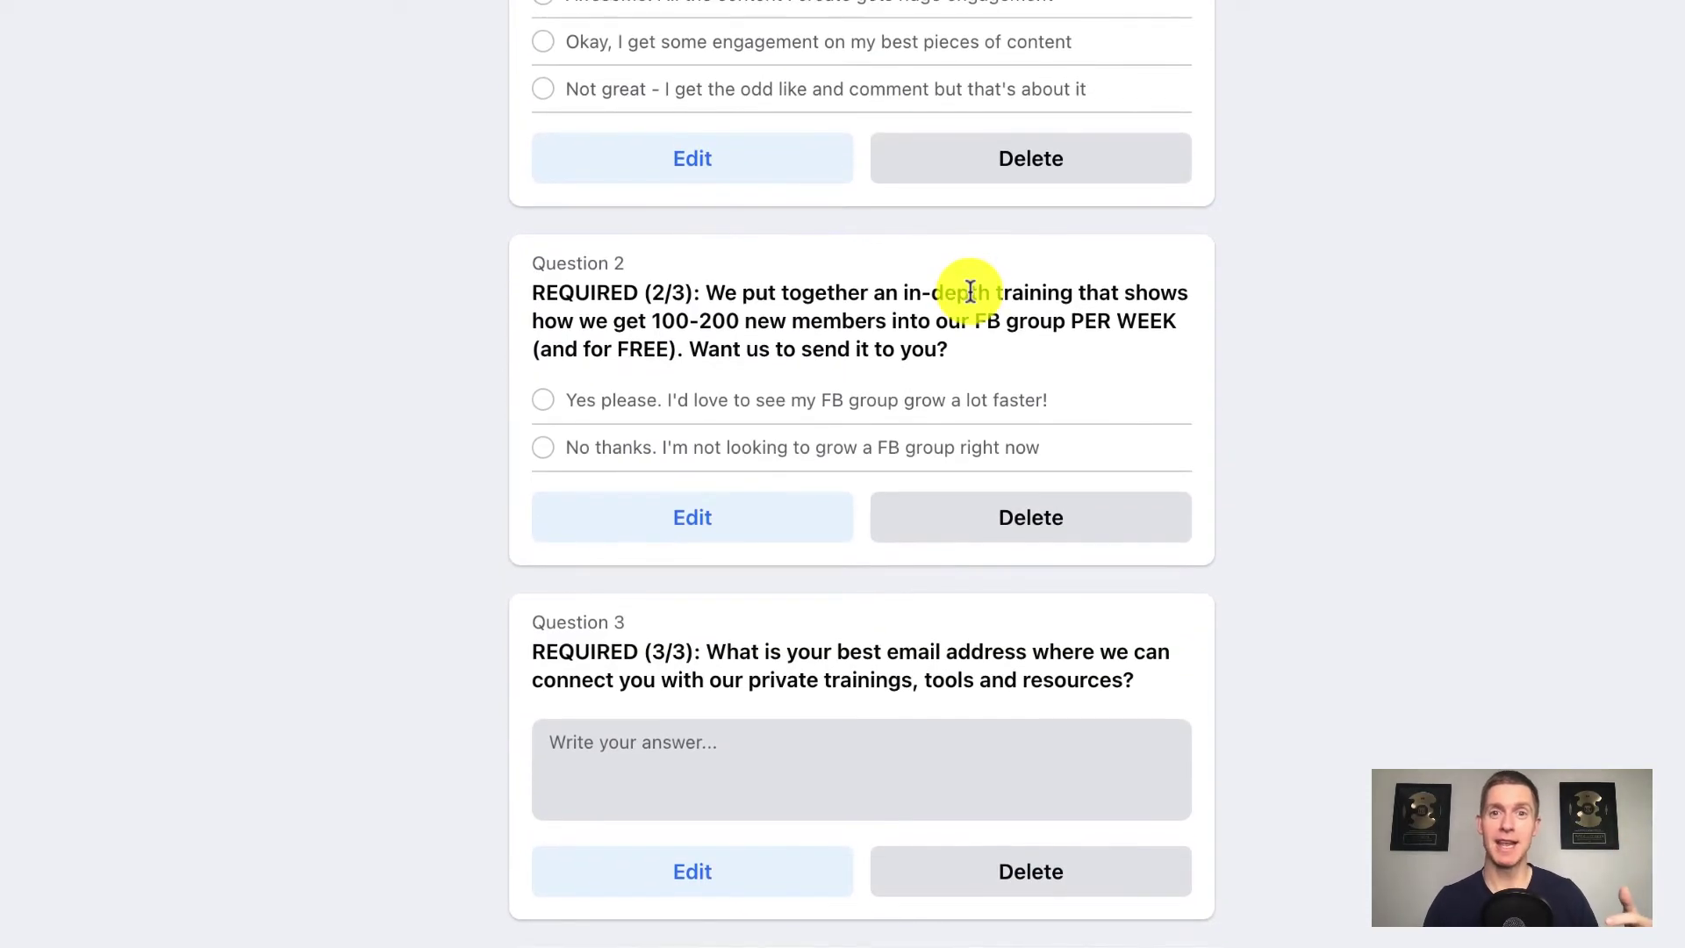
{"action": "scroll", "coordinate": [727, 300], "scroll_direction": "up", "scroll_amount": 2}
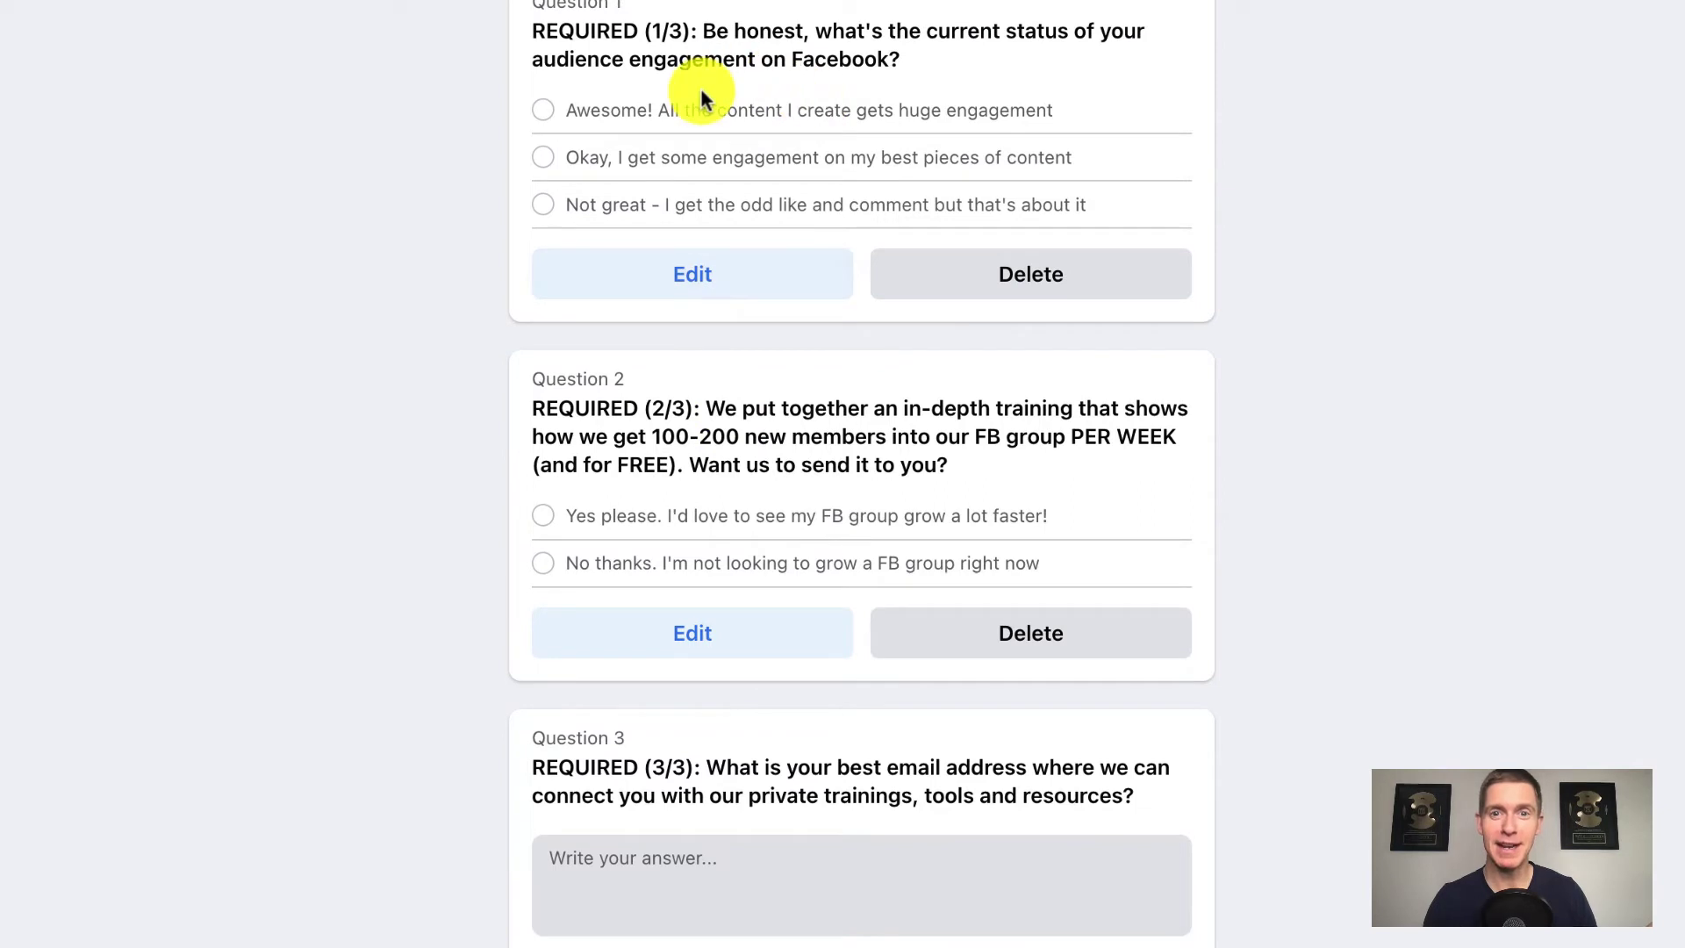
{"action": "scroll", "coordinate": [778, 520], "scroll_direction": "down", "scroll_amount": 2}
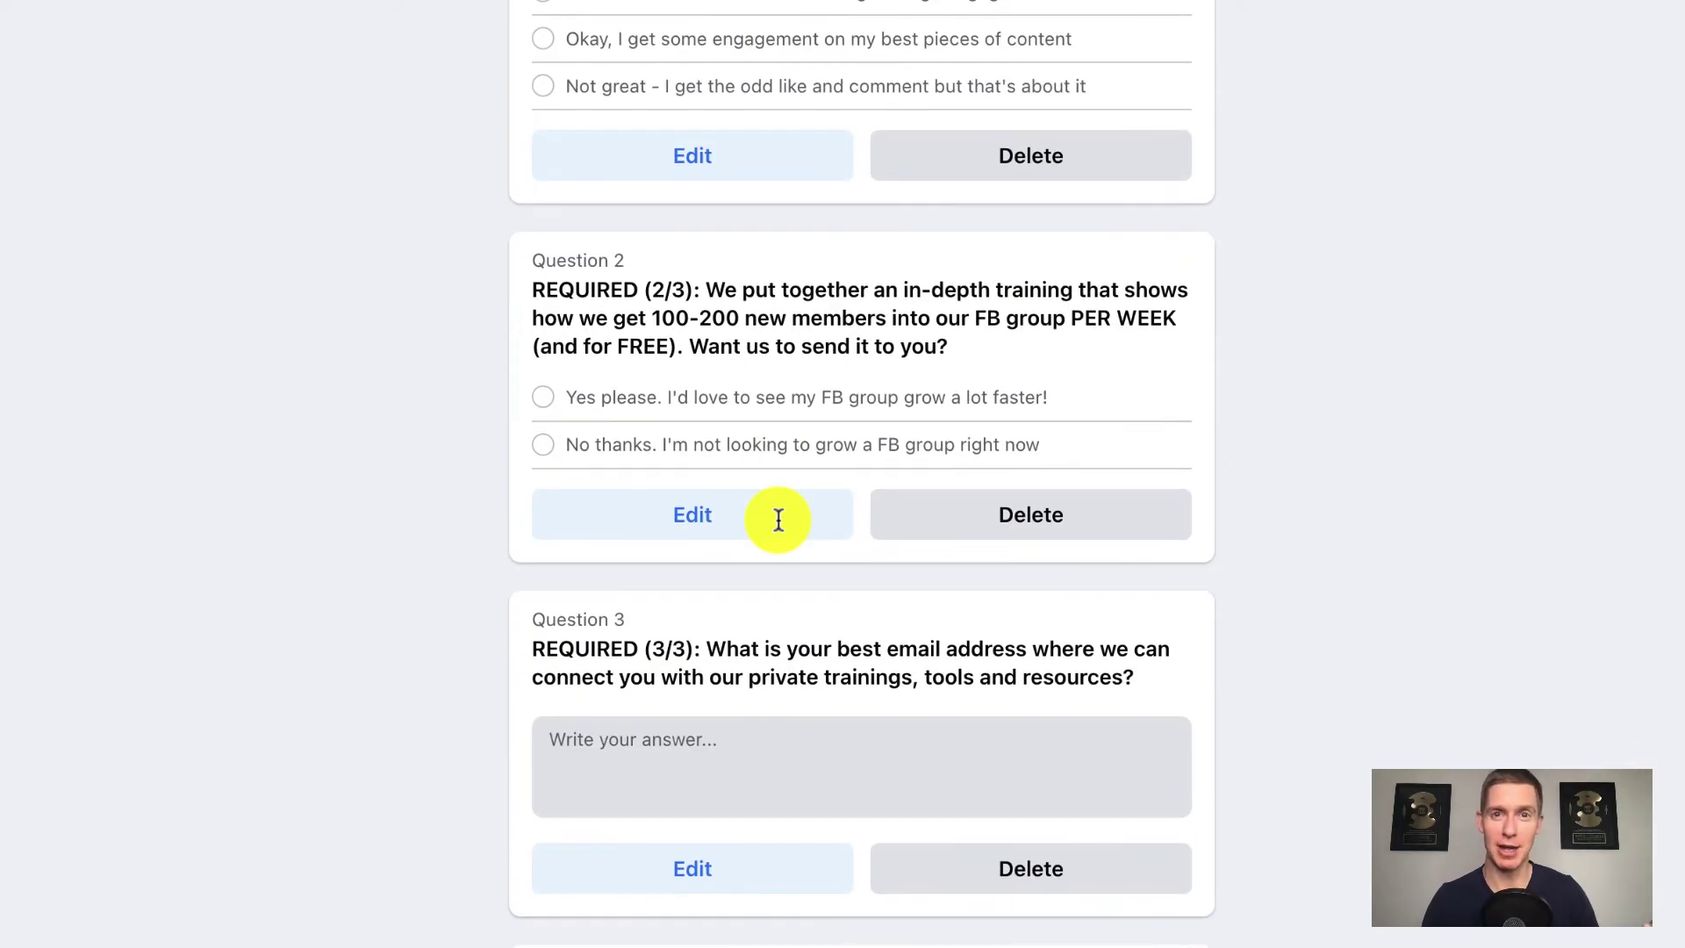
{"action": "scroll", "coordinate": [778, 525], "scroll_direction": "up", "scroll_amount": 1}
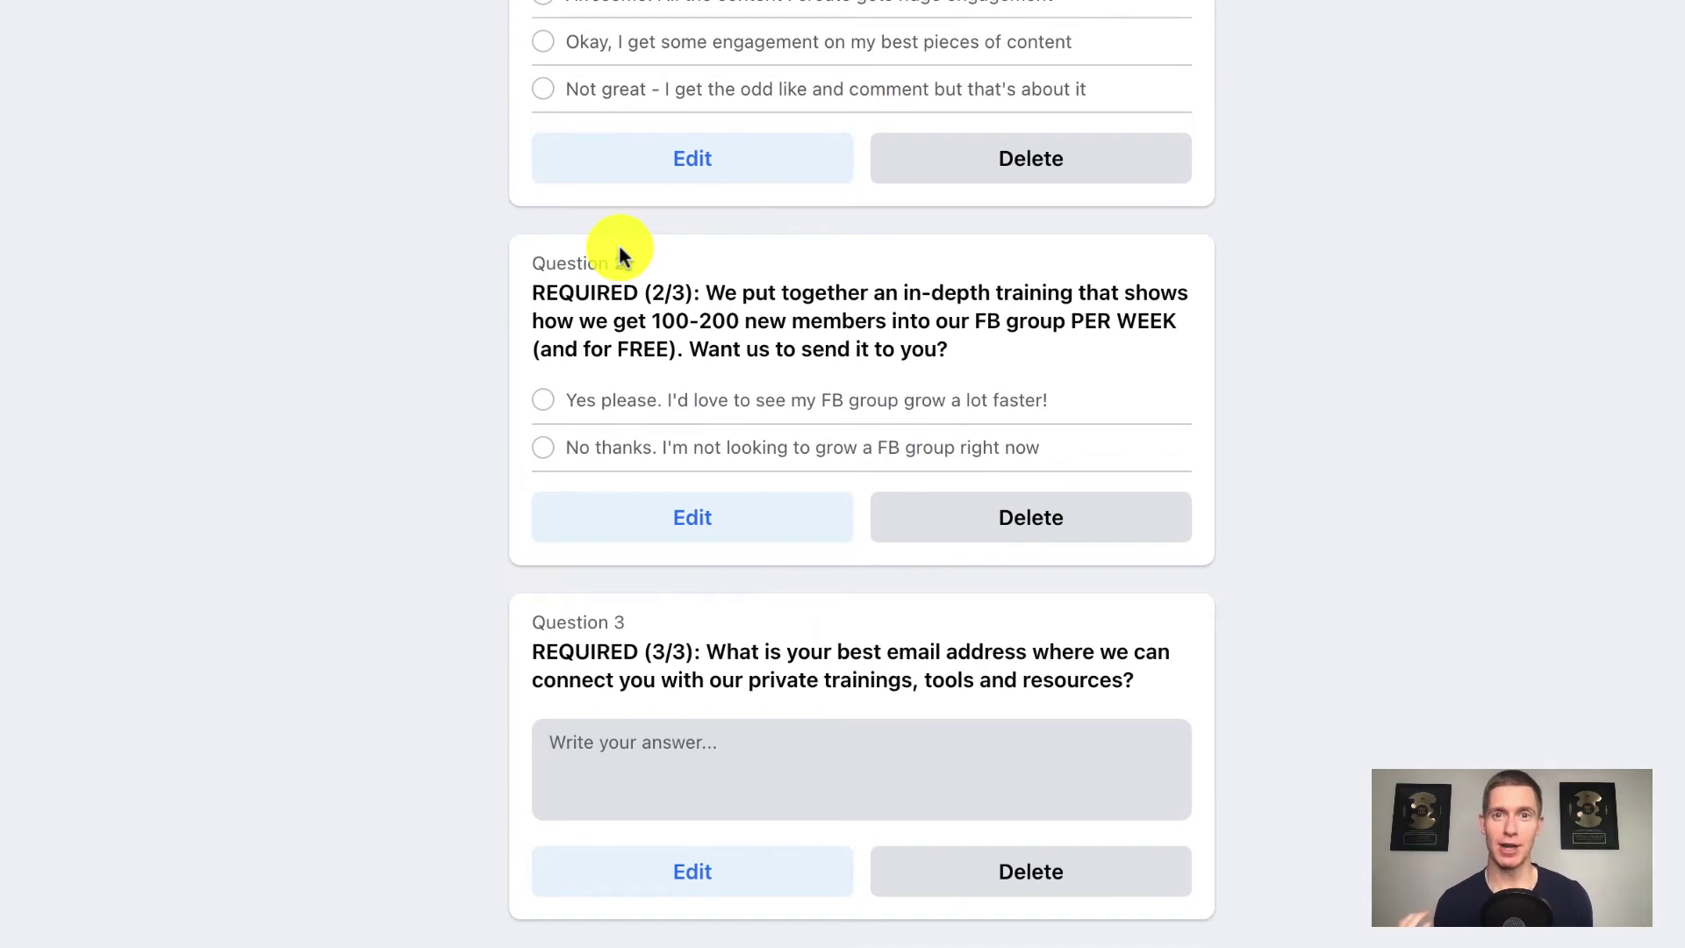
{"action": "scroll", "coordinate": [619, 250], "scroll_direction": "up", "scroll_amount": 3}
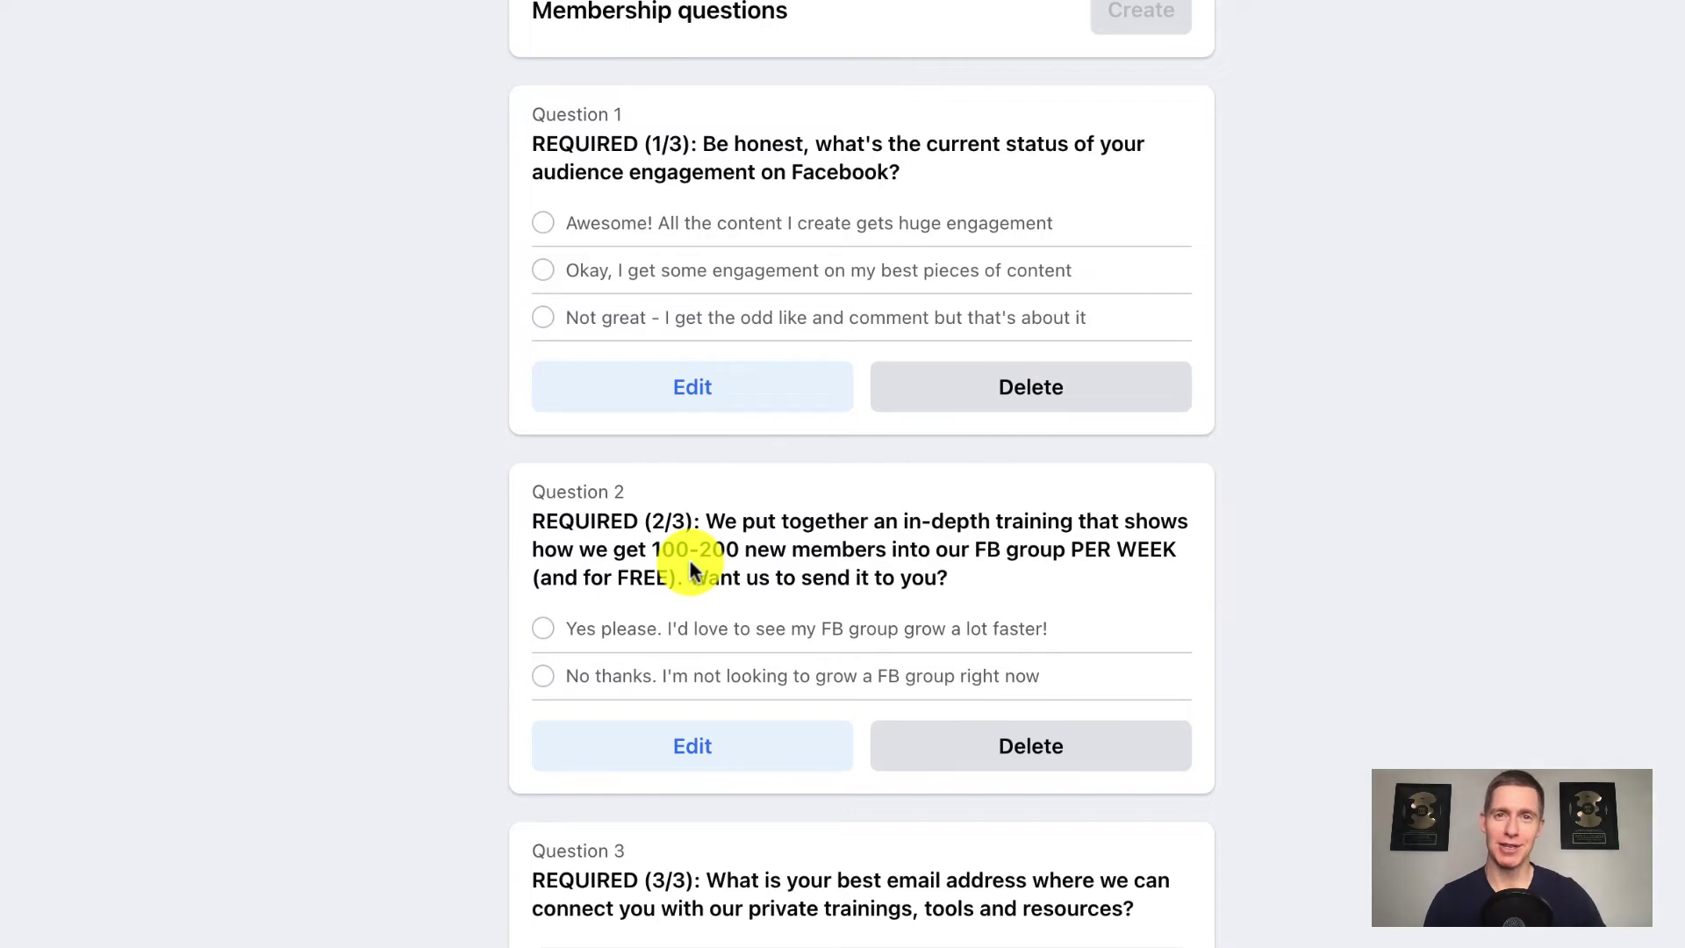
{"action": "scroll", "coordinate": [692, 569], "scroll_direction": "down", "scroll_amount": 1}
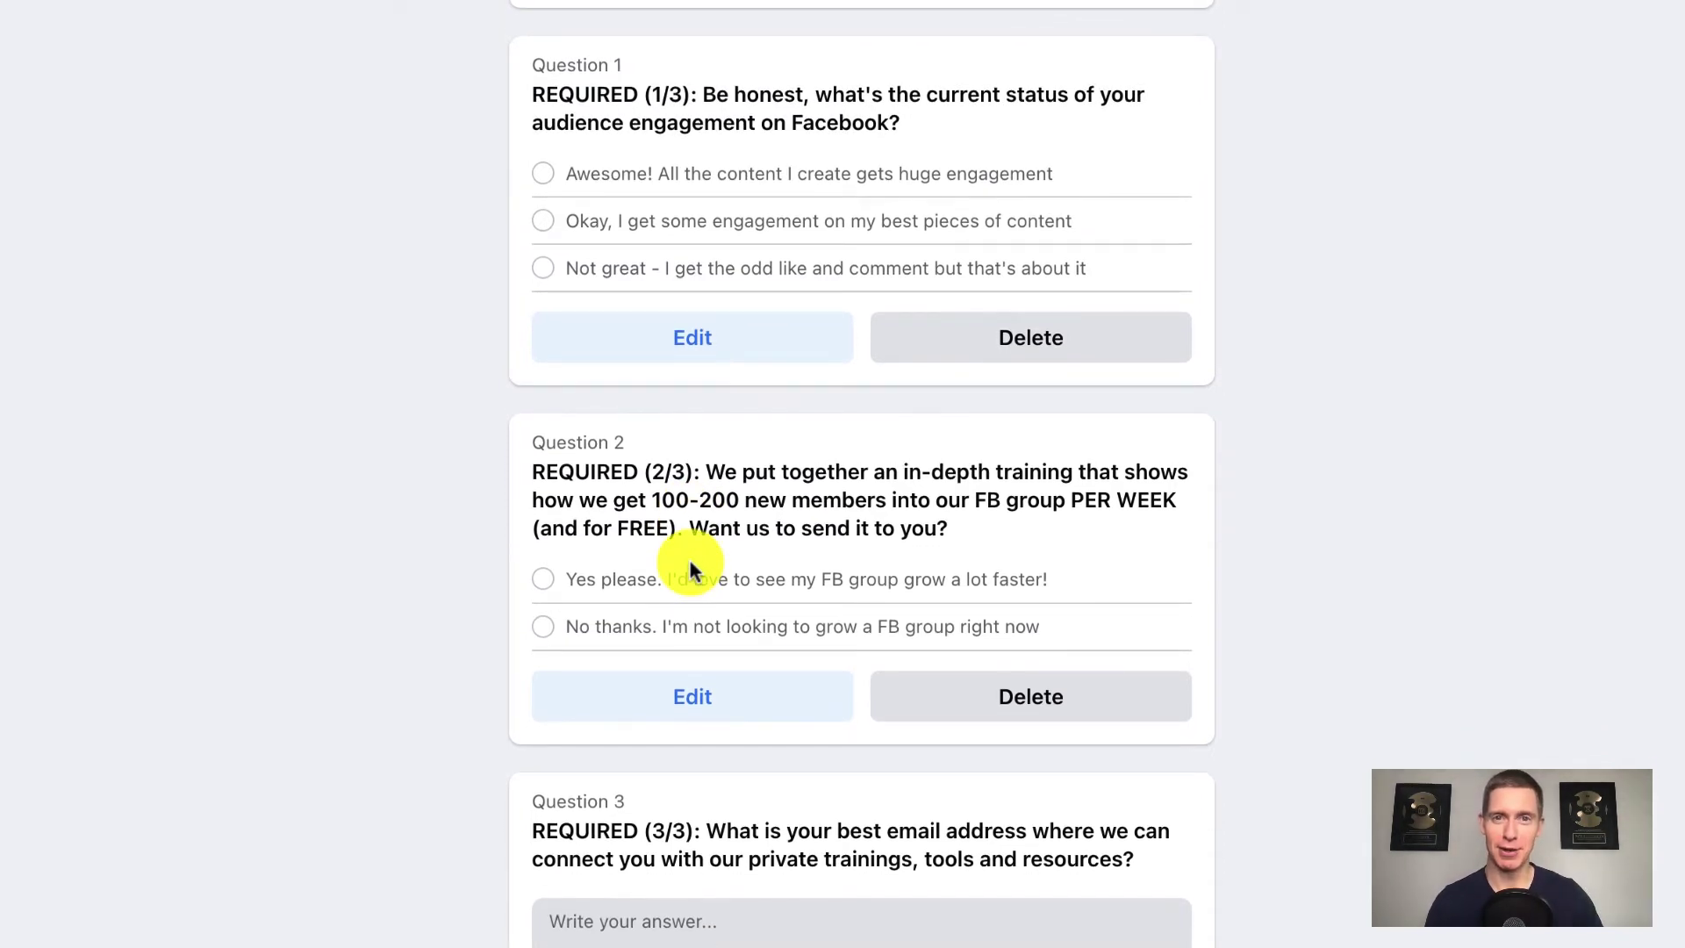
{"action": "scroll", "coordinate": [689, 569], "scroll_direction": "up", "scroll_amount": 1}
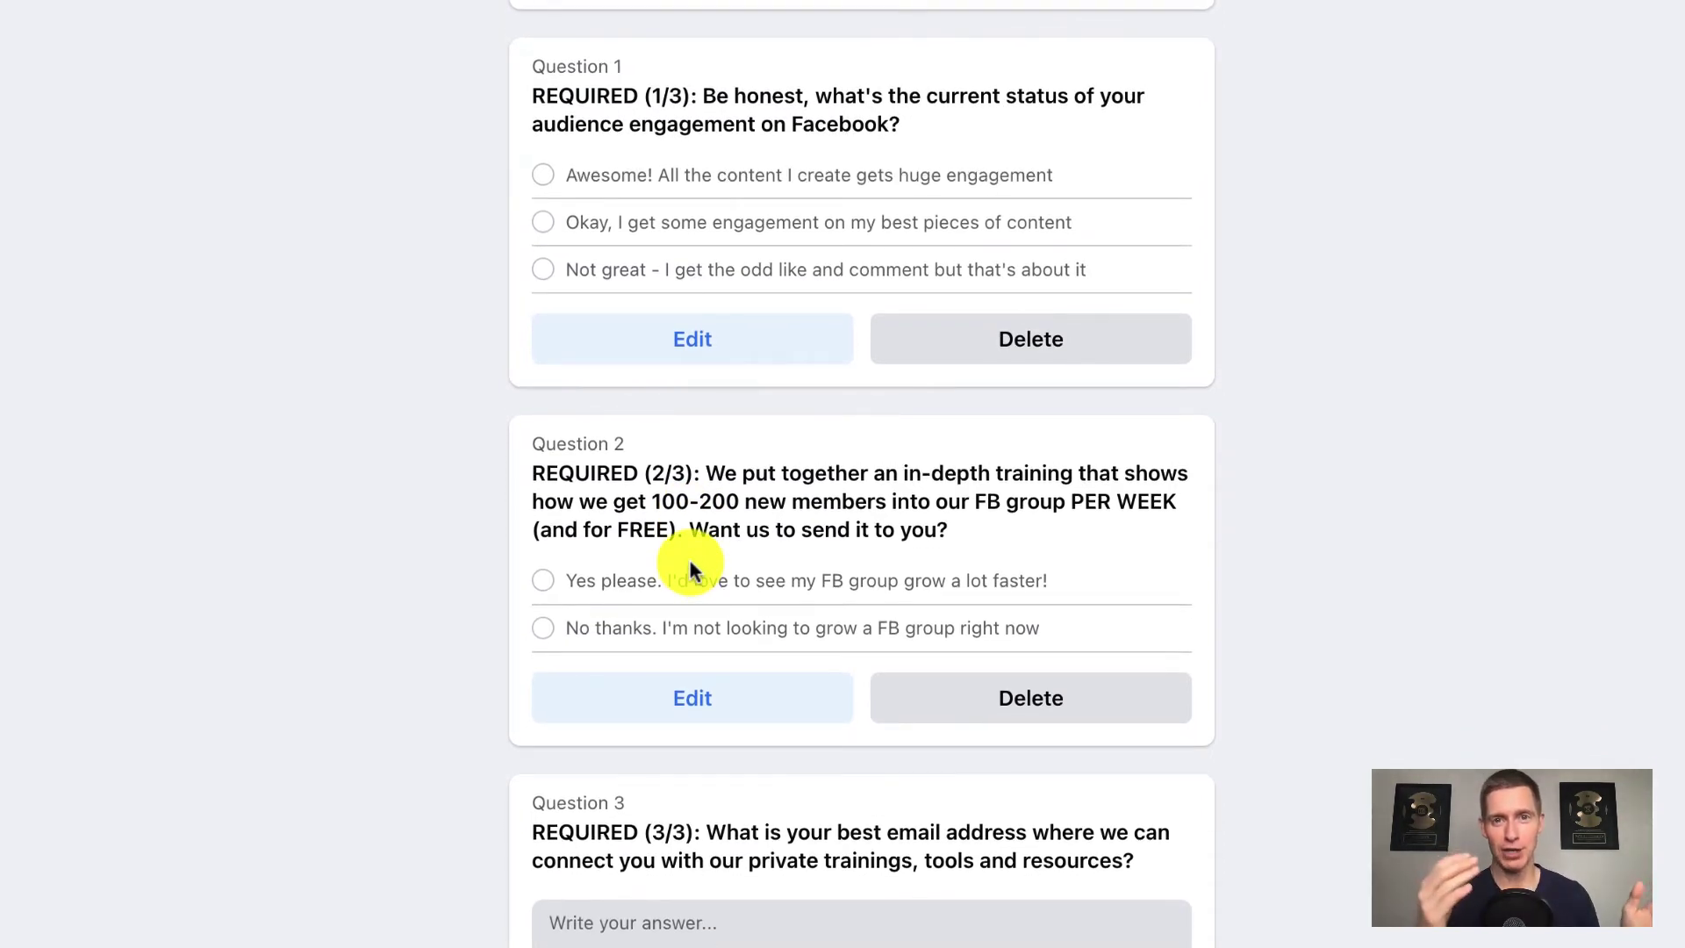
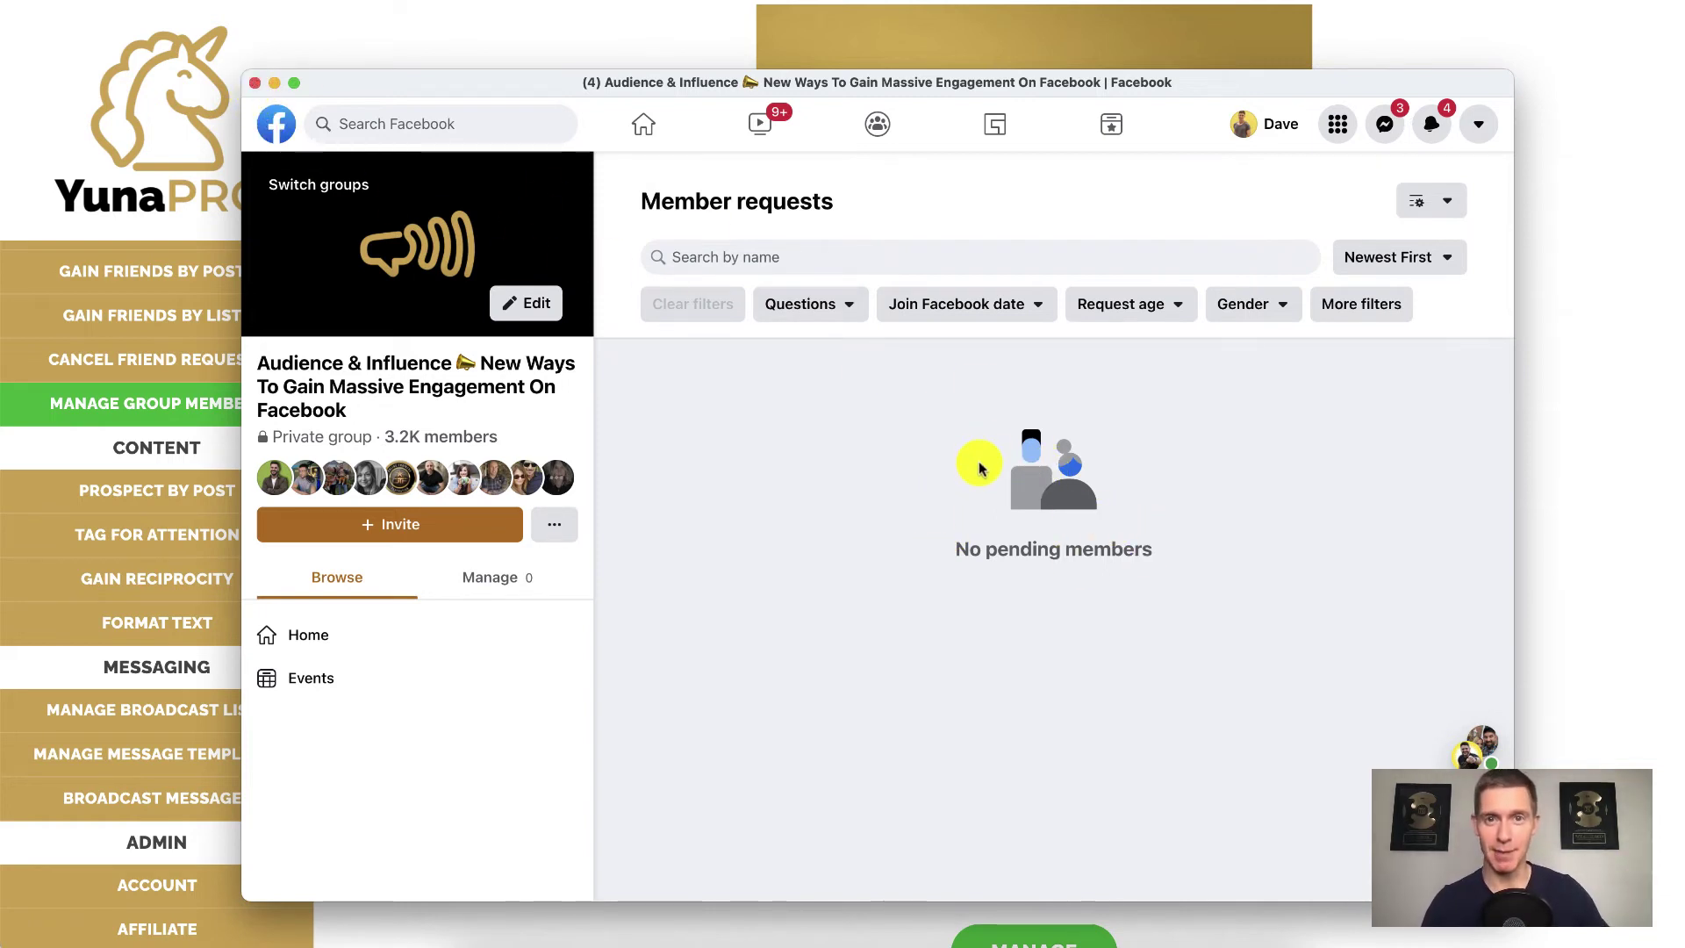
Step: Close the Member requests window and look through the Google Sheets spreadsheet of members' answers to the membership questions
{"action": "left_click", "coordinate": [257, 83]}
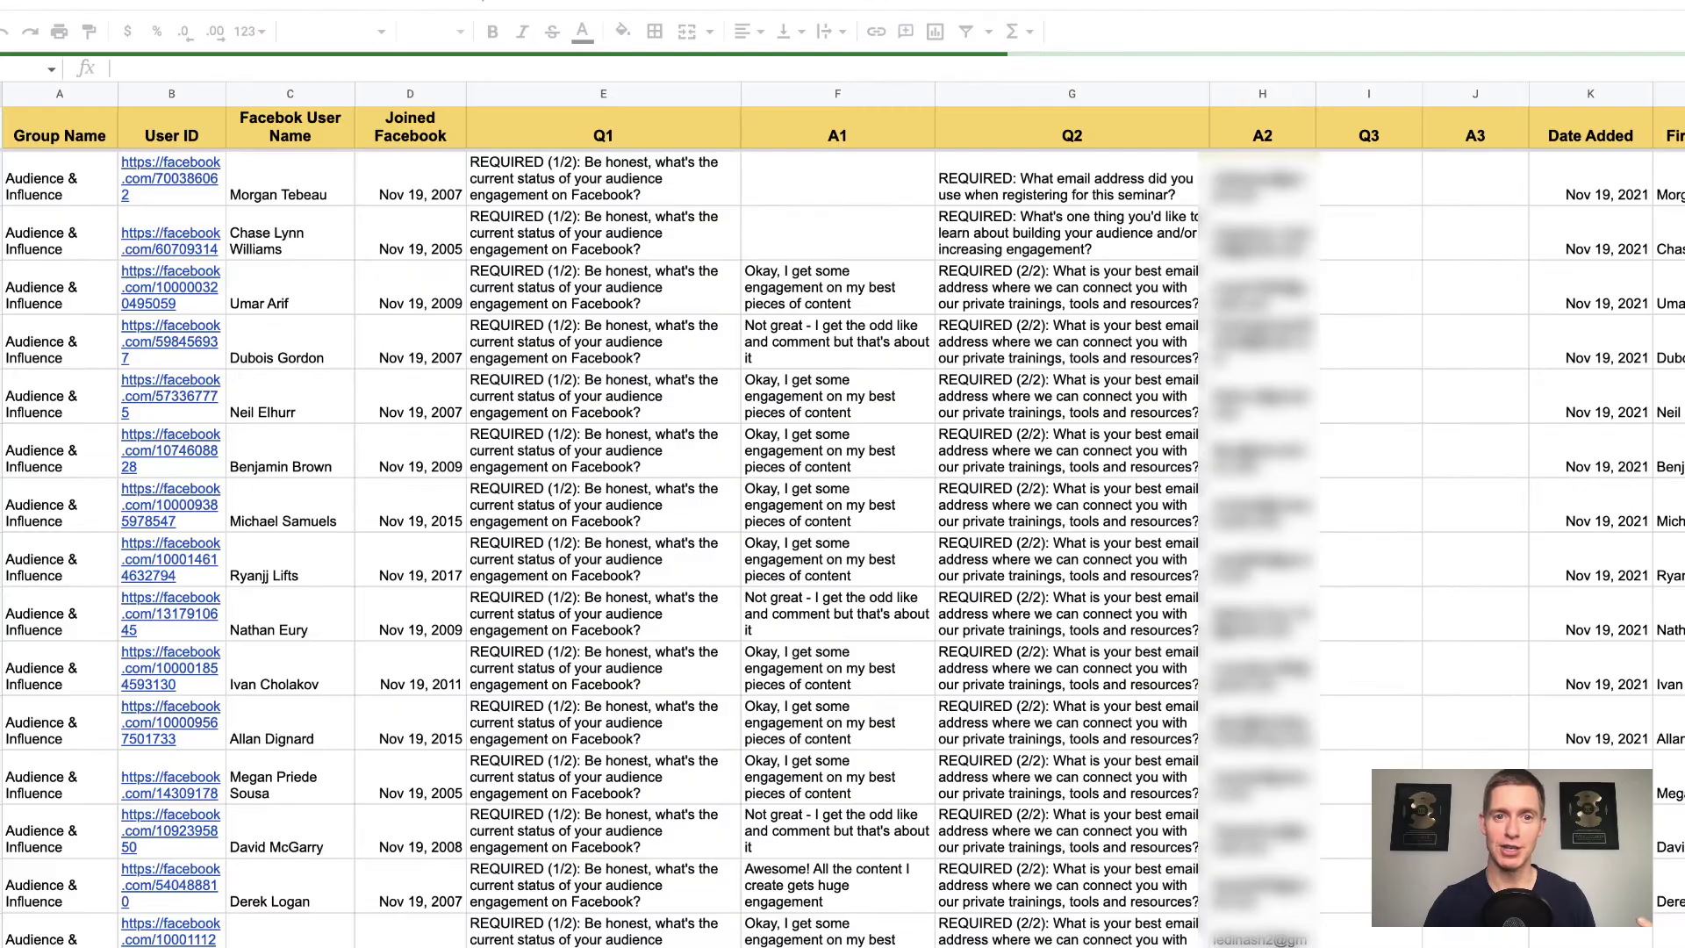
{"action": "scroll", "coordinate": [741, 436], "scroll_direction": "down", "scroll_amount": 10}
{"action": "scroll", "coordinate": [745, 443], "scroll_direction": "down", "scroll_amount": 20}
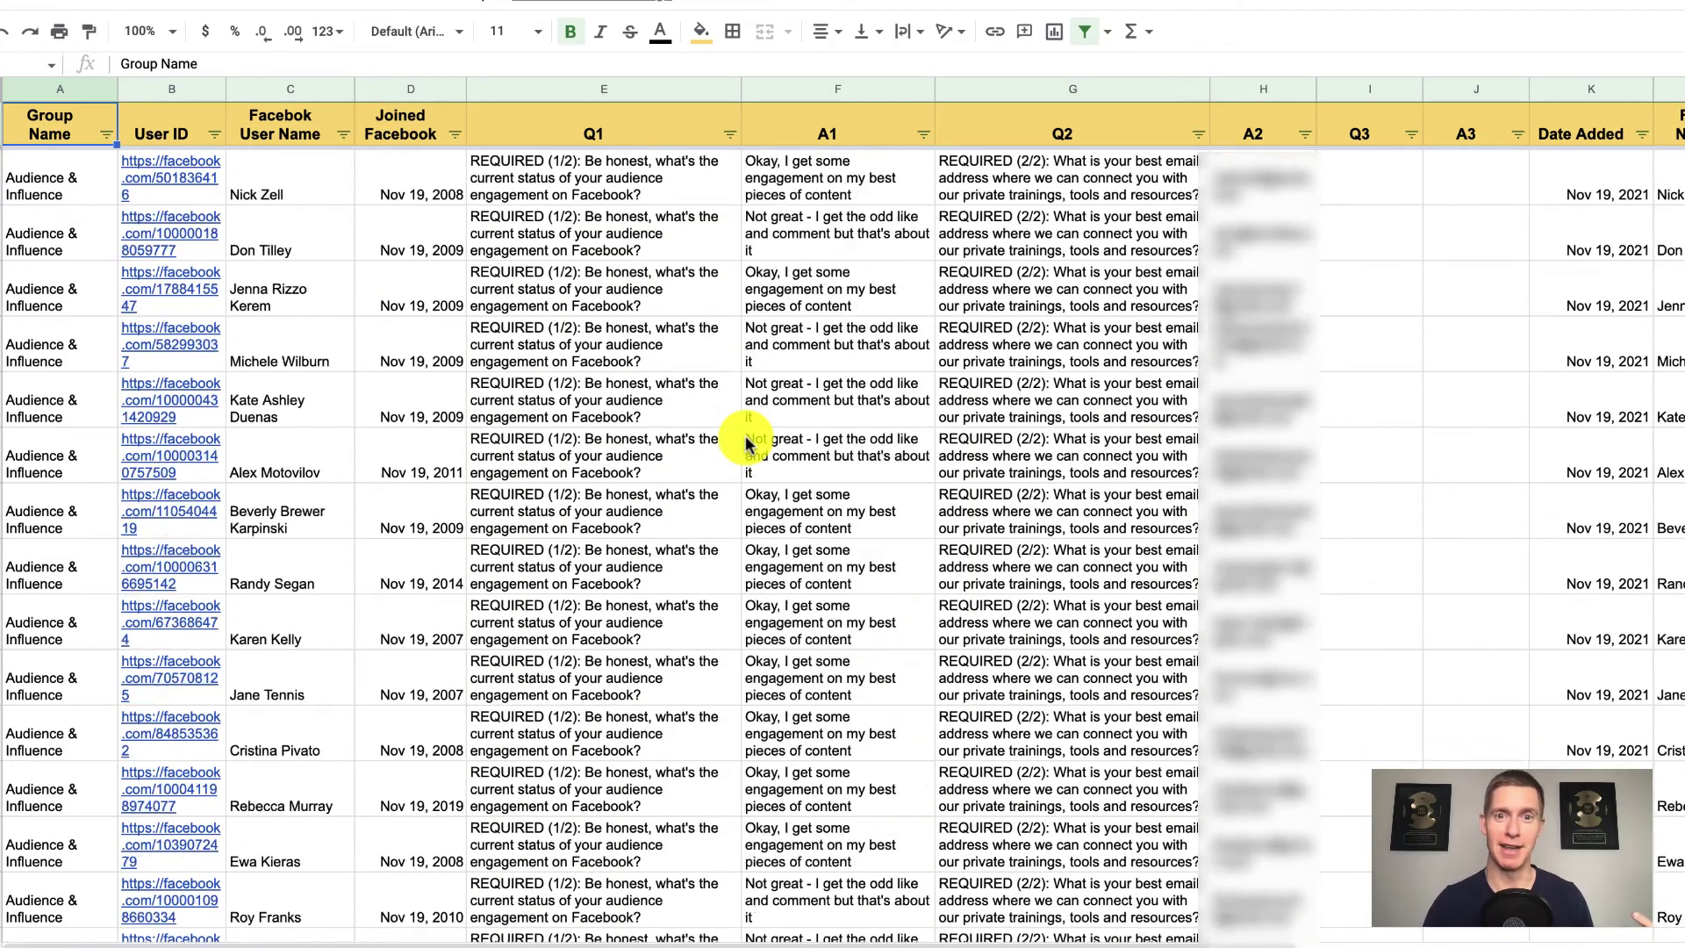
{"action": "scroll", "coordinate": [745, 444], "scroll_direction": "down", "scroll_amount": 20}
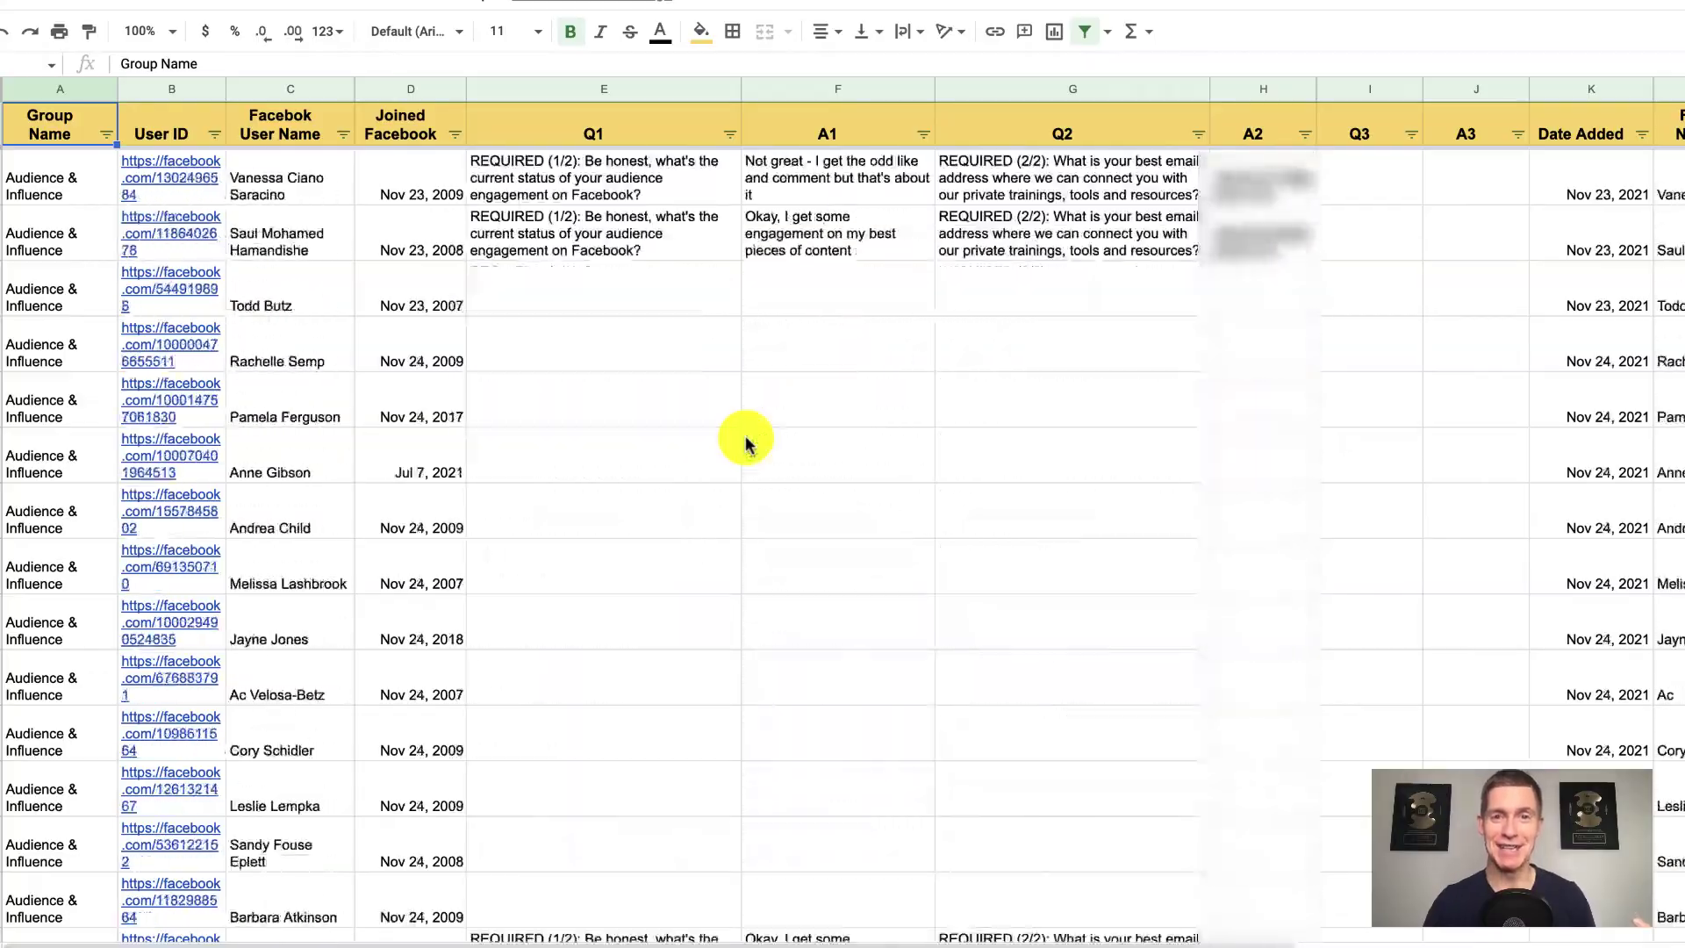
Step: Look through the spreadsheet of membership answers down to its last rows and select the newest member's email answer in column A3
{"action": "scroll", "coordinate": [745, 443], "scroll_direction": "down", "scroll_amount": 20}
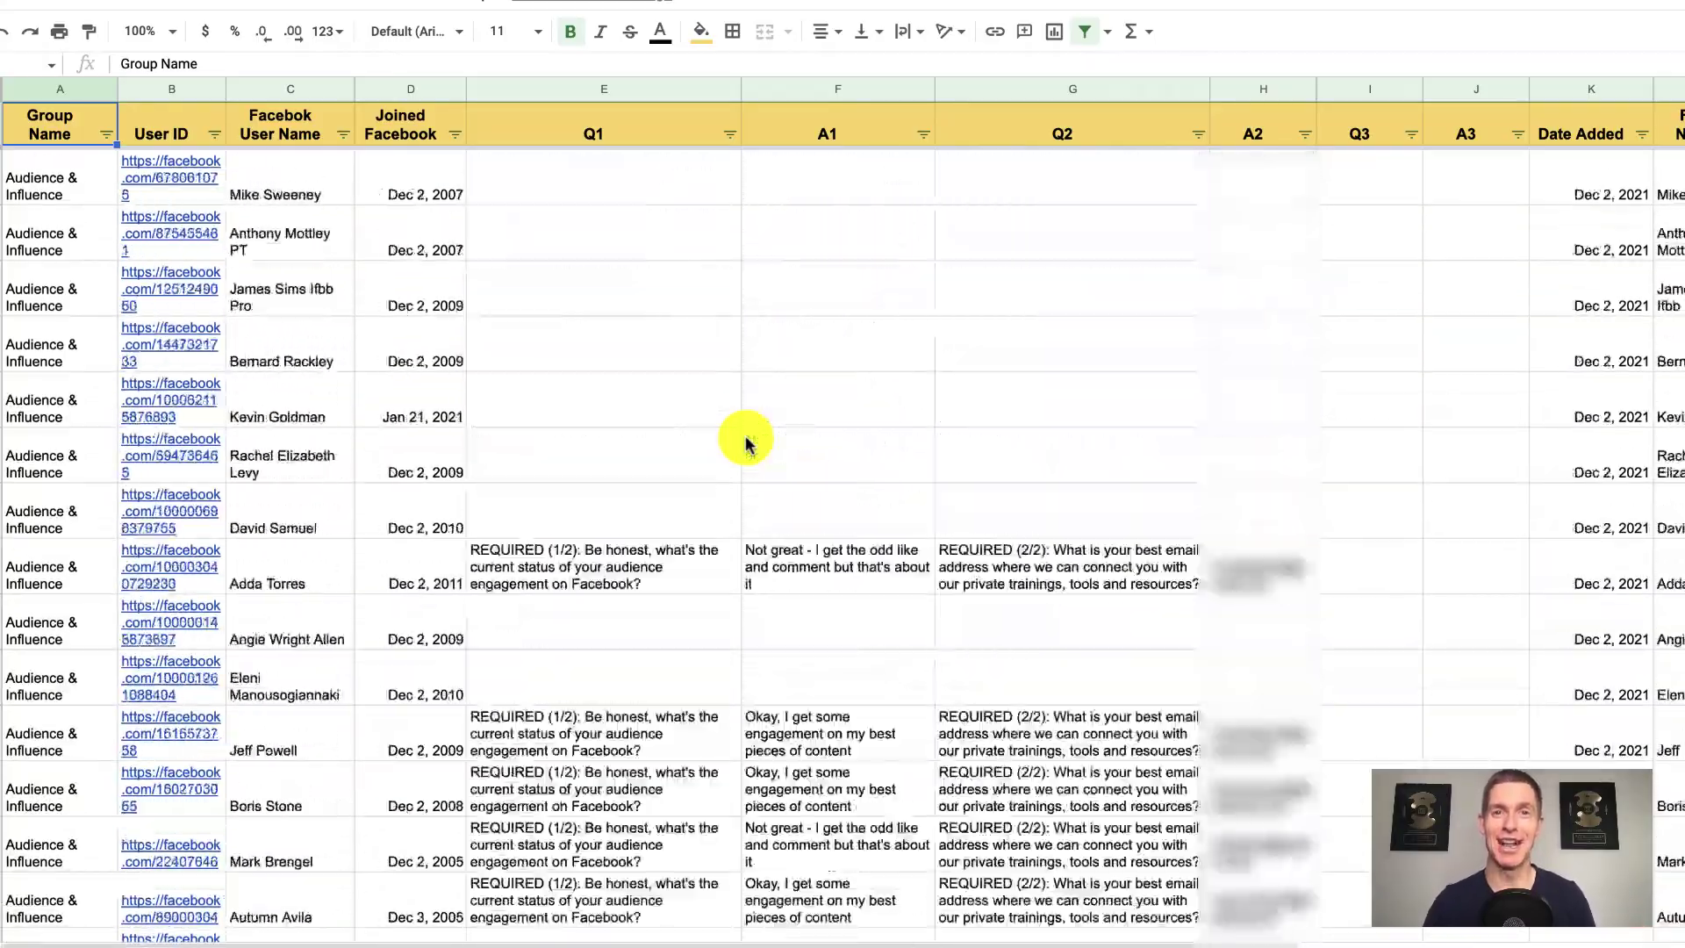
{"action": "scroll", "coordinate": [746, 443], "scroll_direction": "down", "scroll_amount": 20}
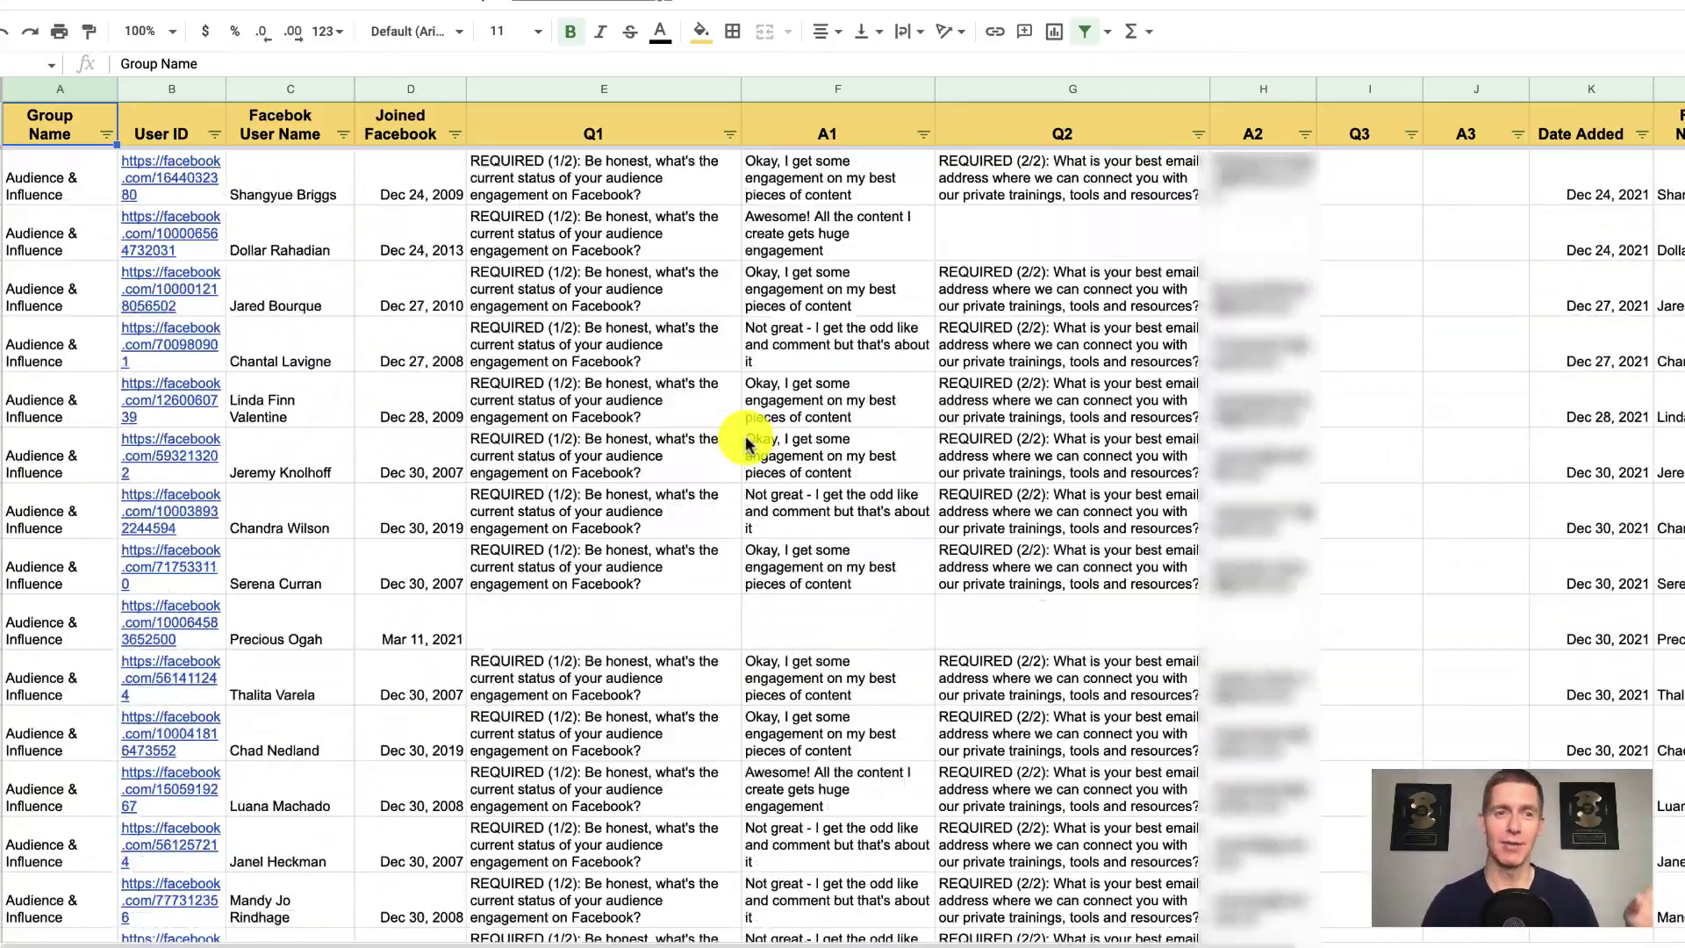
{"action": "scroll", "coordinate": [746, 443], "scroll_direction": "down", "scroll_amount": 20}
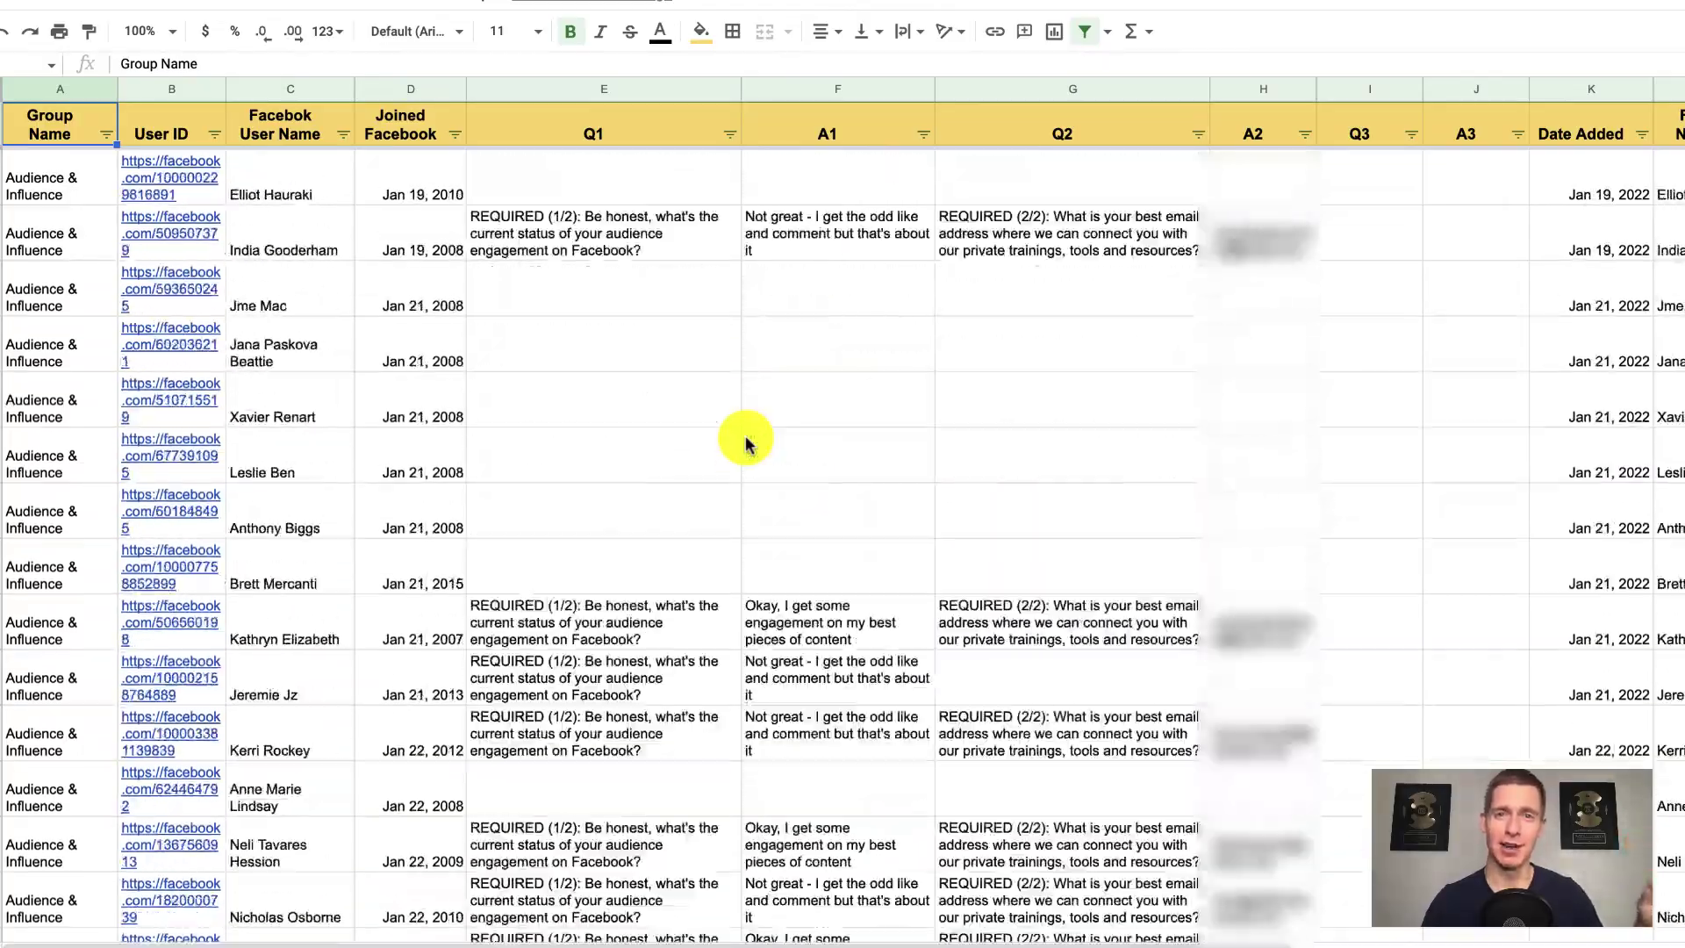
{"action": "scroll", "coordinate": [745, 443], "scroll_direction": "down", "scroll_amount": 20}
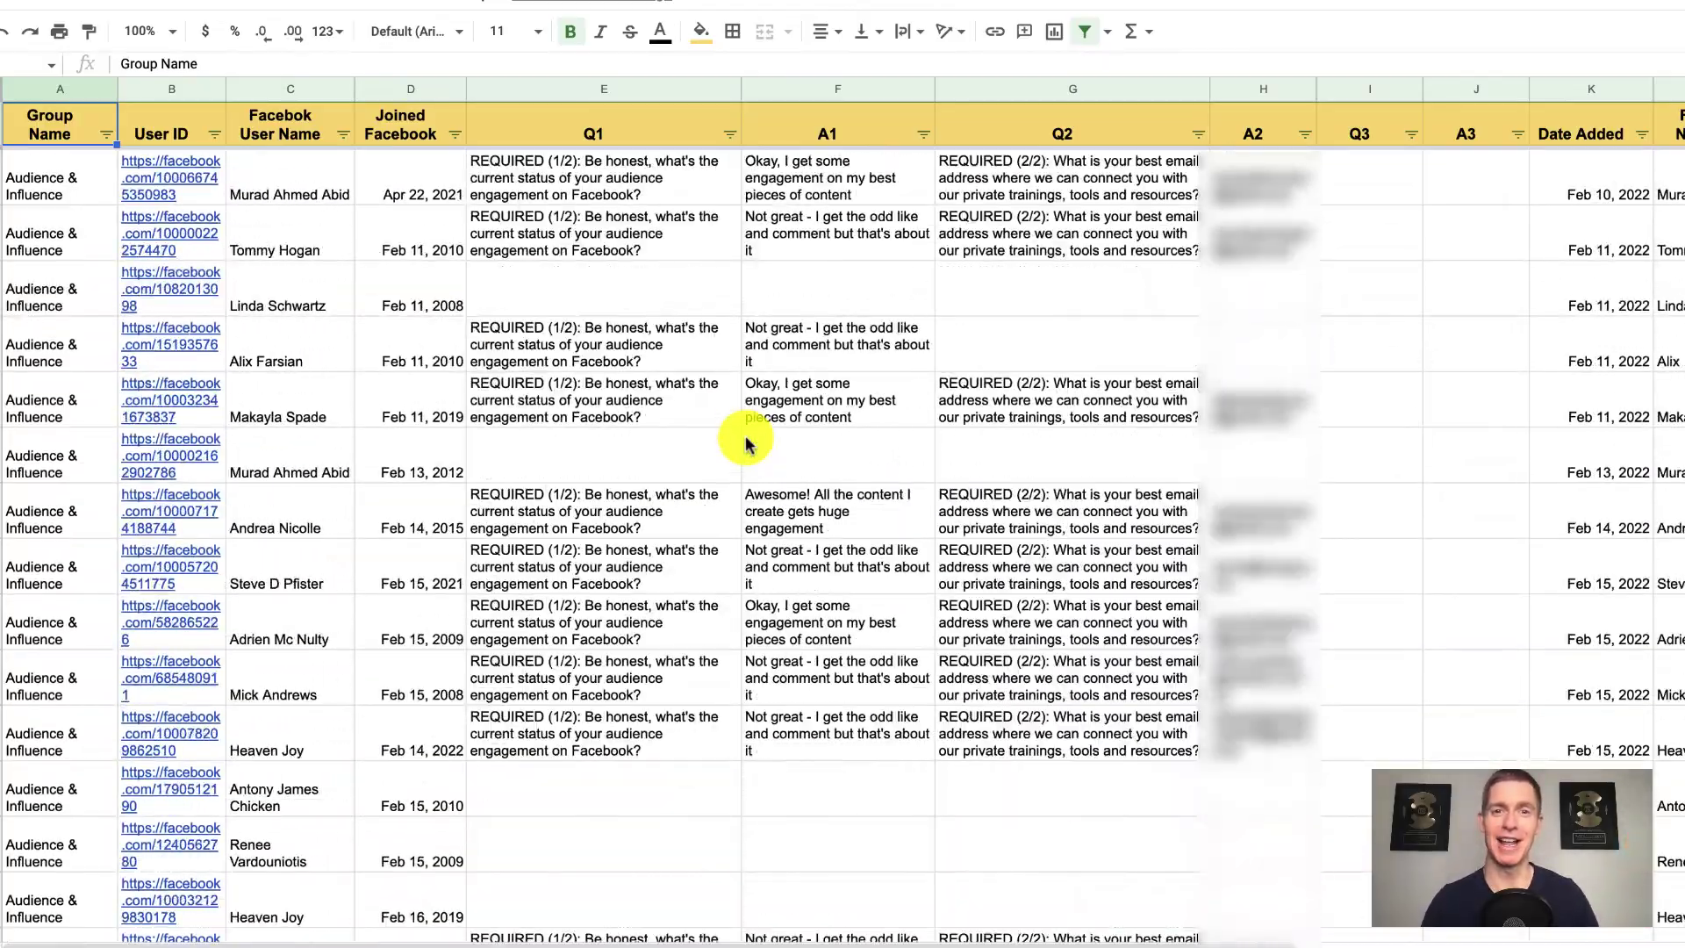
{"action": "scroll", "coordinate": [745, 443], "scroll_direction": "down", "scroll_amount": 20}
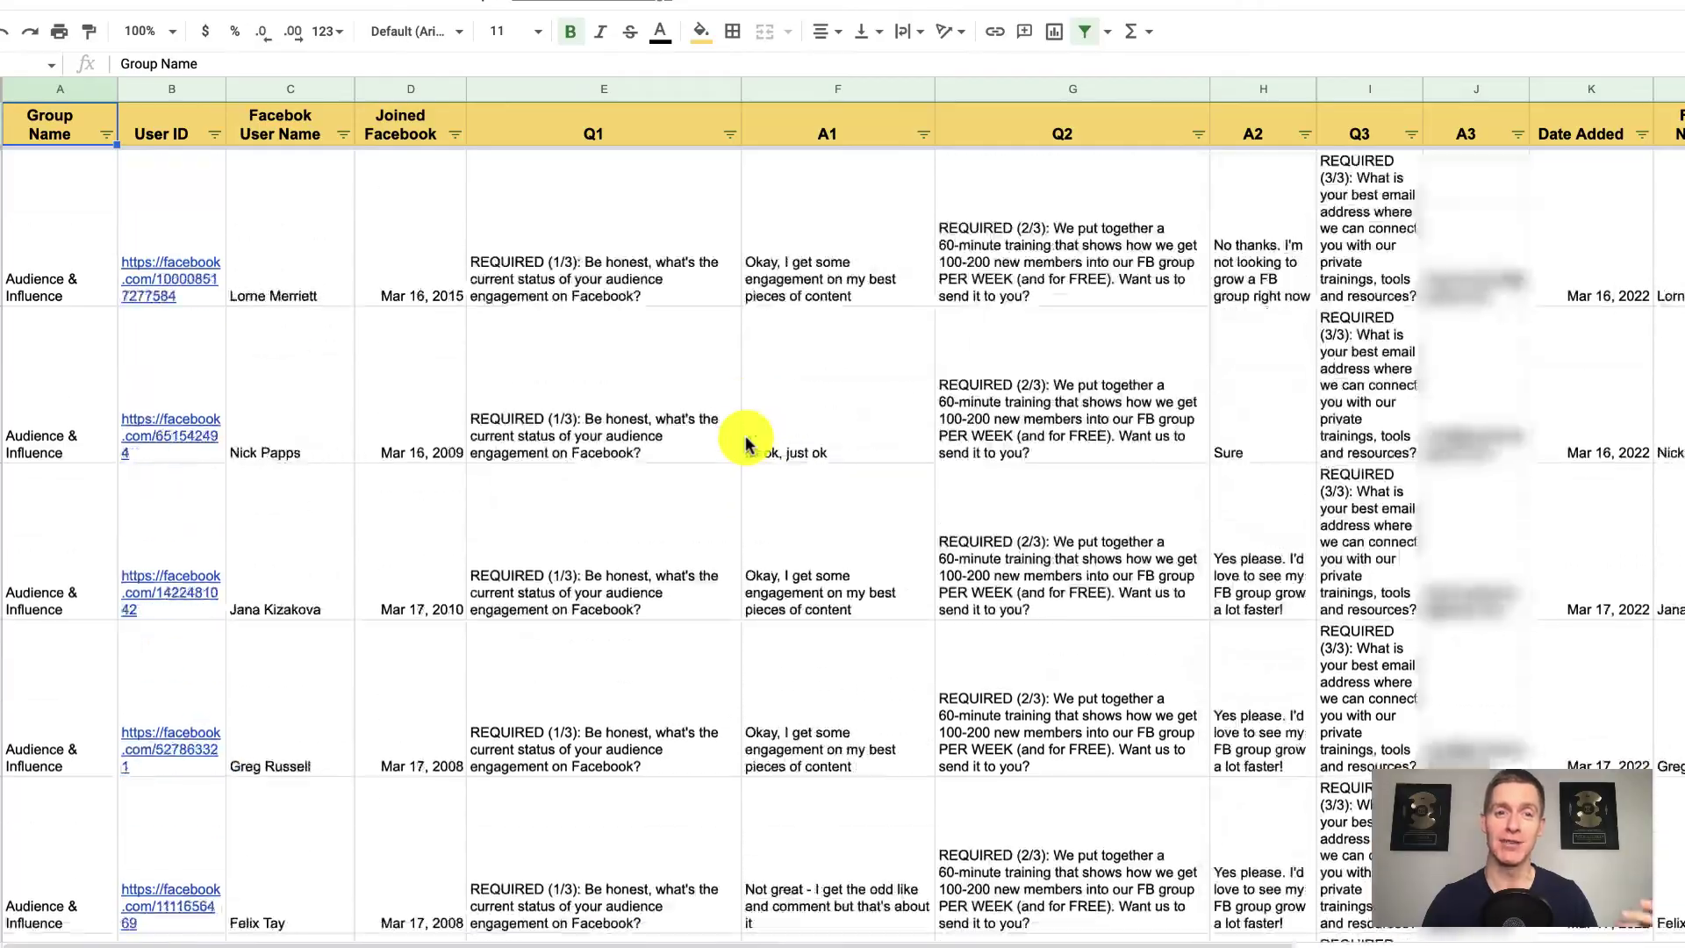
{"action": "scroll", "coordinate": [745, 443], "scroll_direction": "down", "scroll_amount": 20}
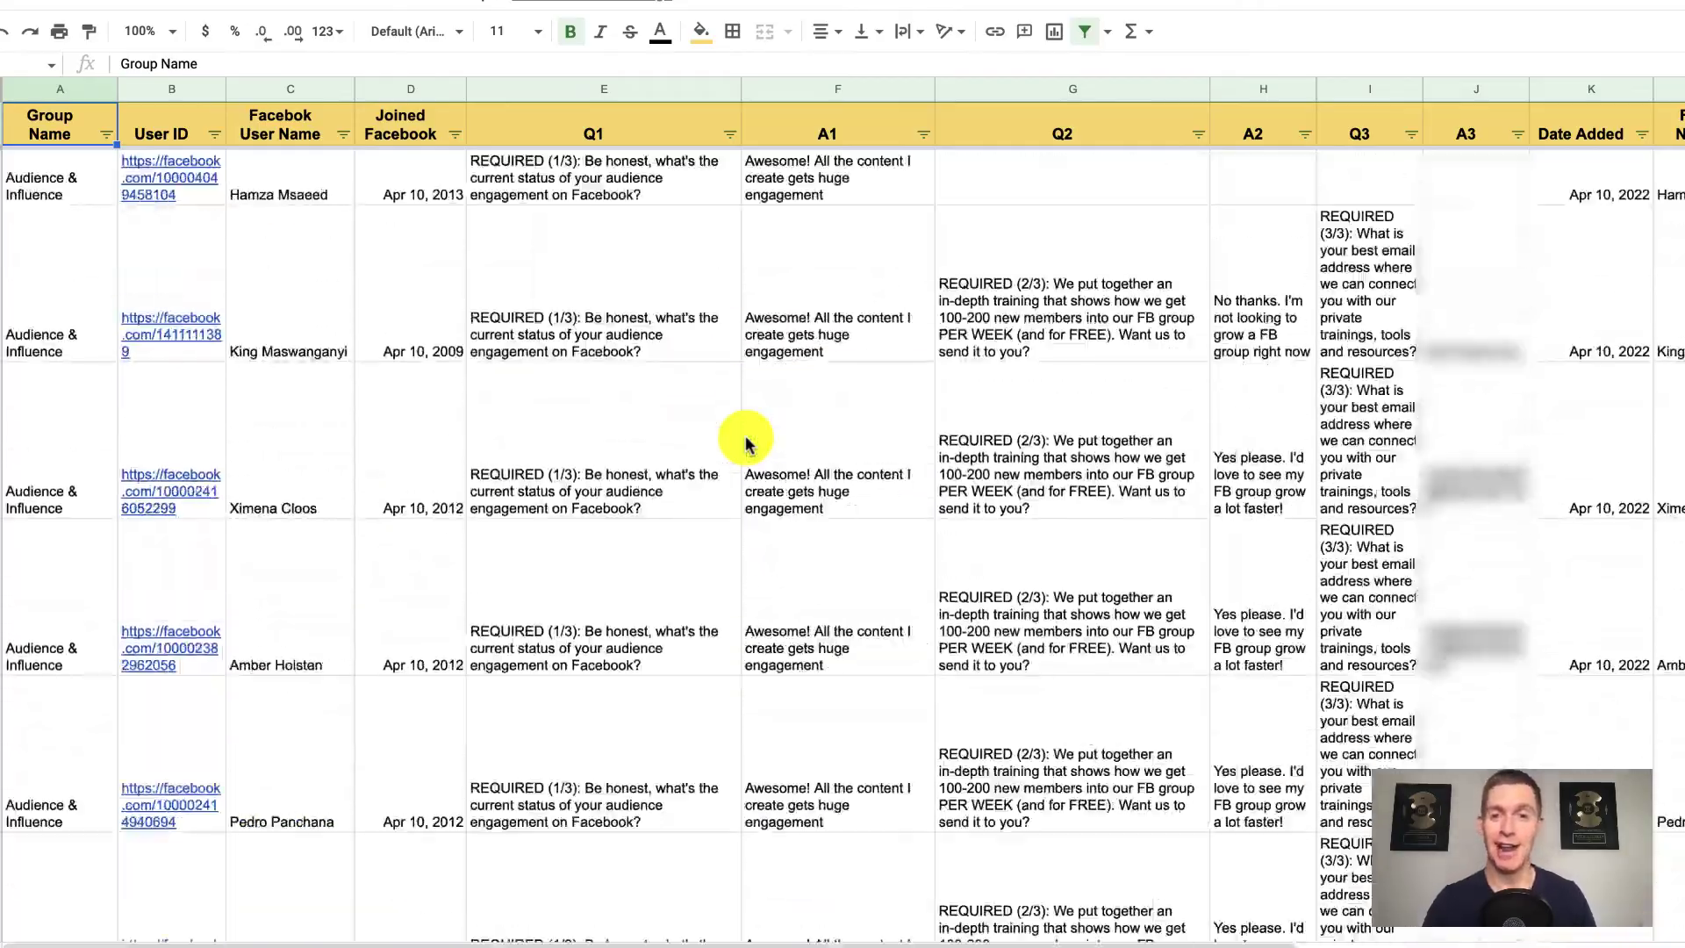
{"action": "scroll", "coordinate": [745, 444], "scroll_direction": "down", "scroll_amount": 20}
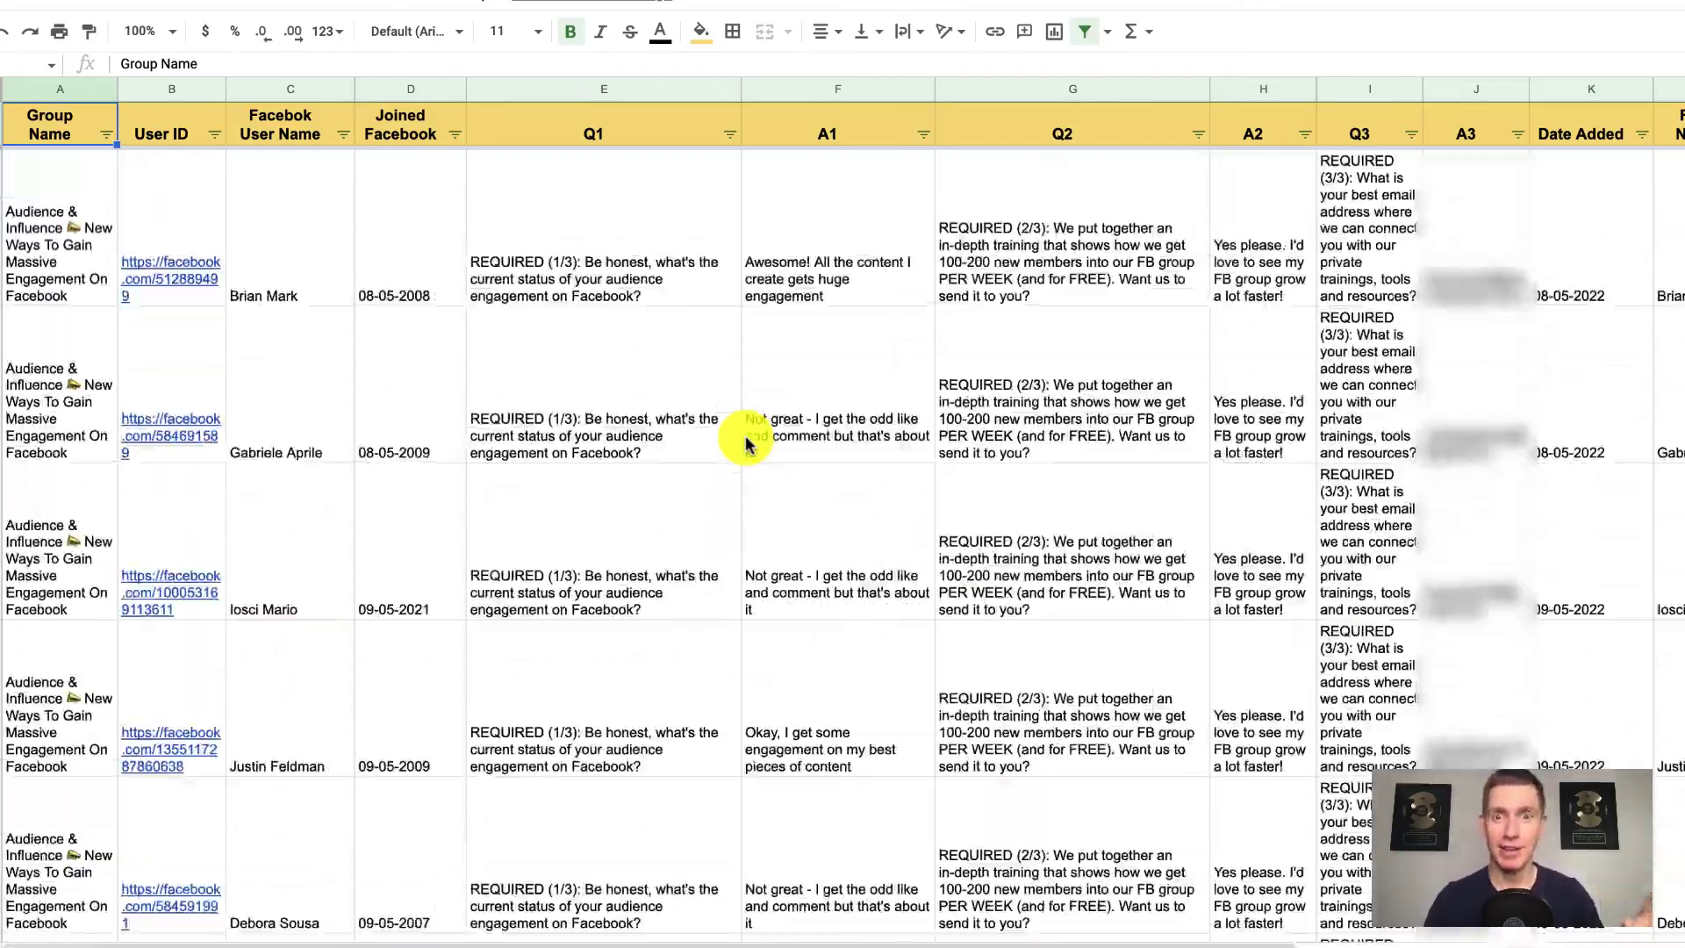
{"action": "scroll", "coordinate": [745, 443], "scroll_direction": "down", "scroll_amount": 20}
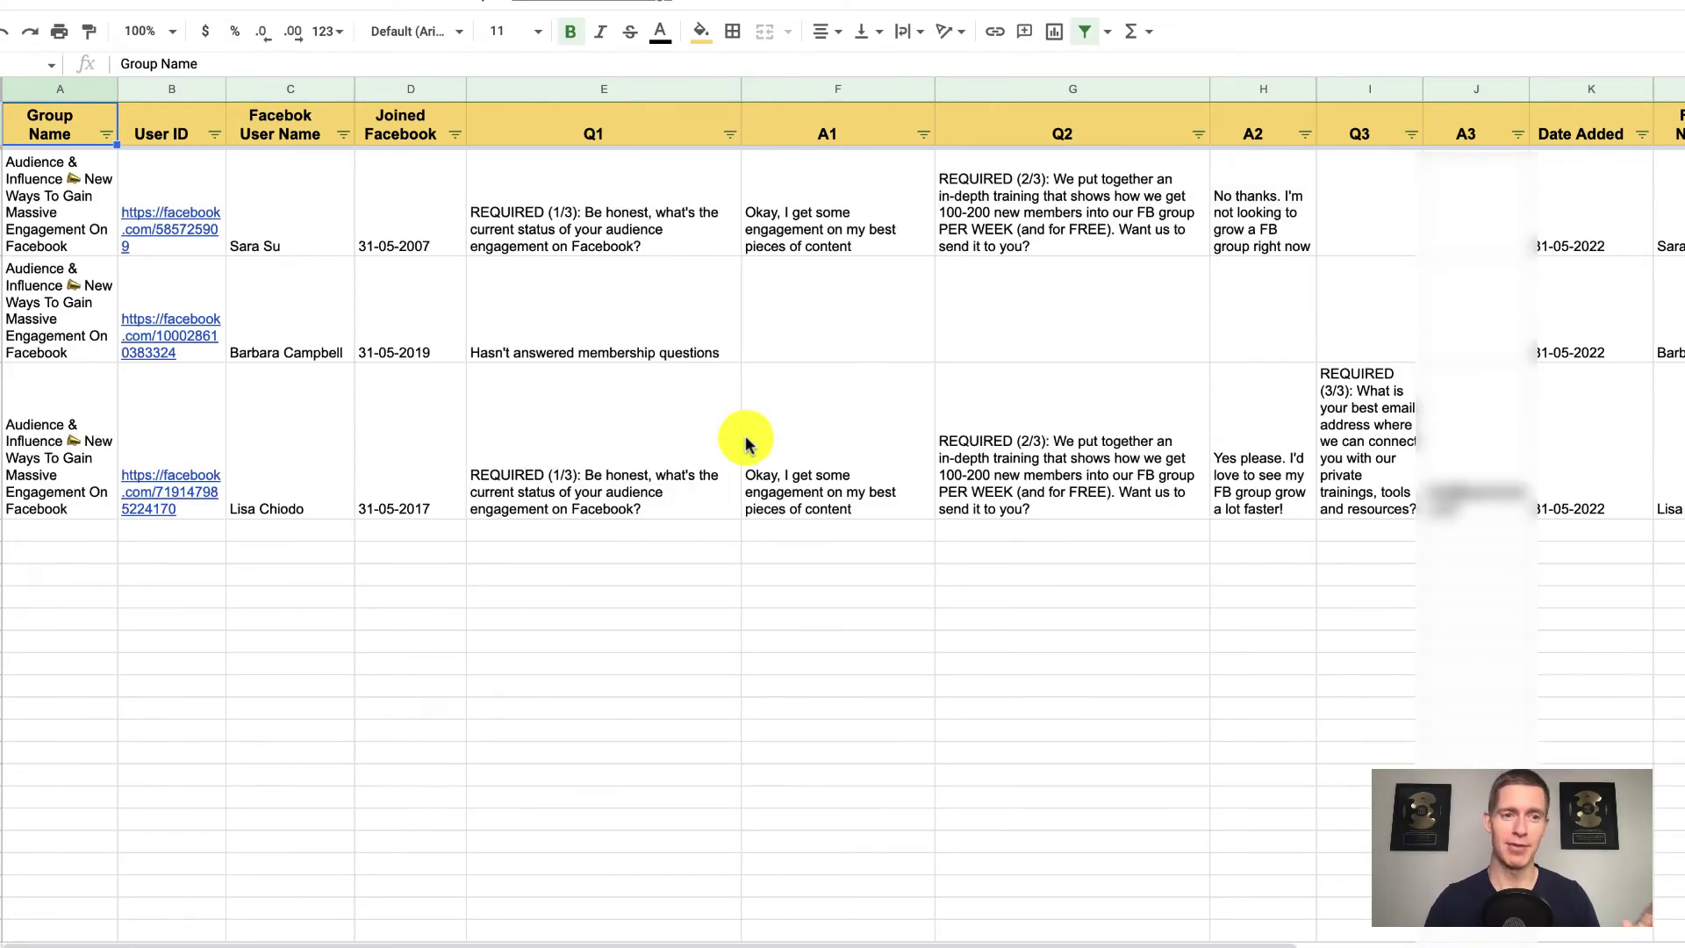
{"action": "left_click", "coordinate": [1464, 477]}
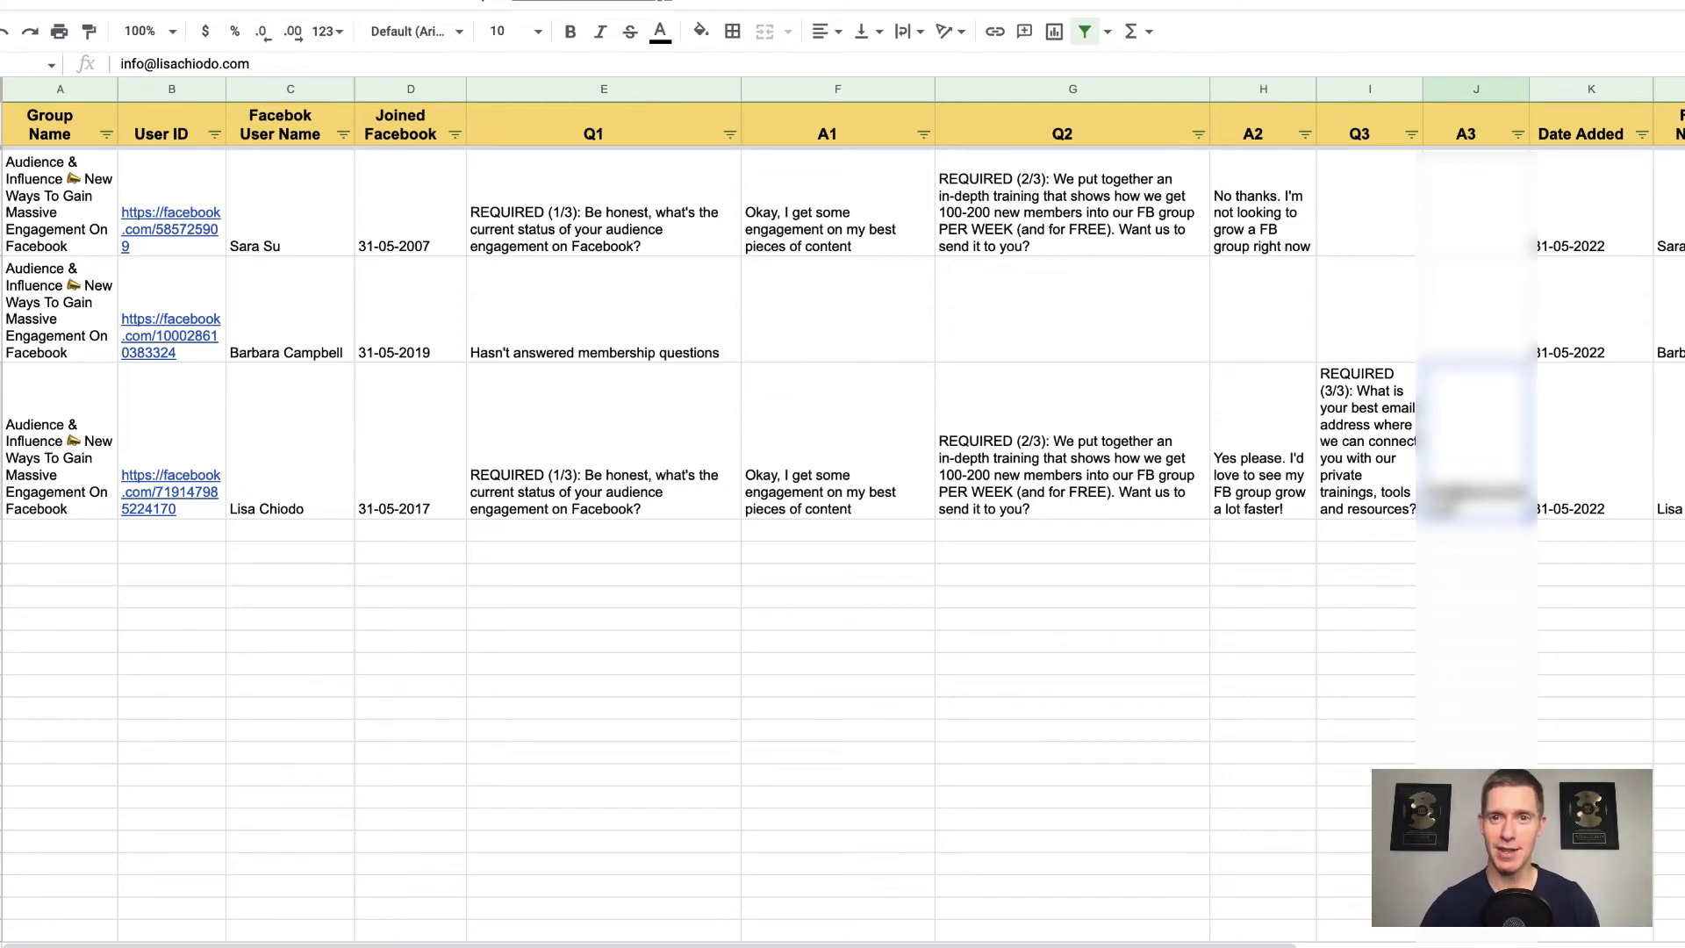
Step: Look up "zapier" in a new browser tab
{"action": "key", "text": "super+t"}
{"action": "type", "text": "zapi"}
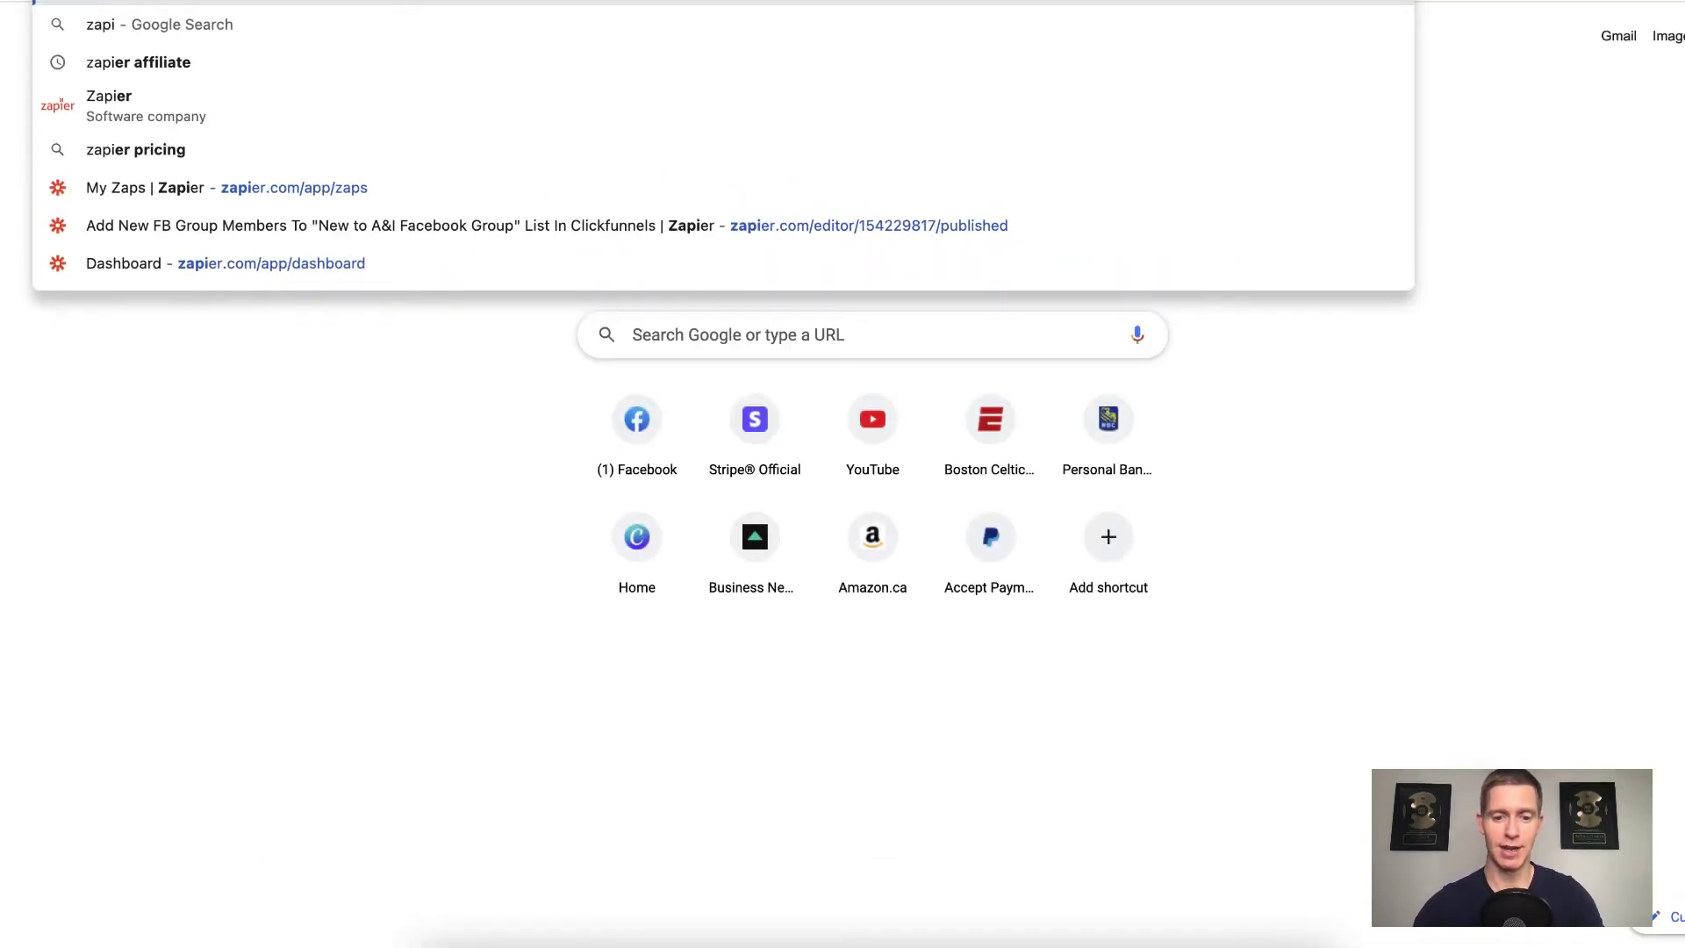
{"action": "type", "text": "er"}
{"action": "key", "text": "Return"}
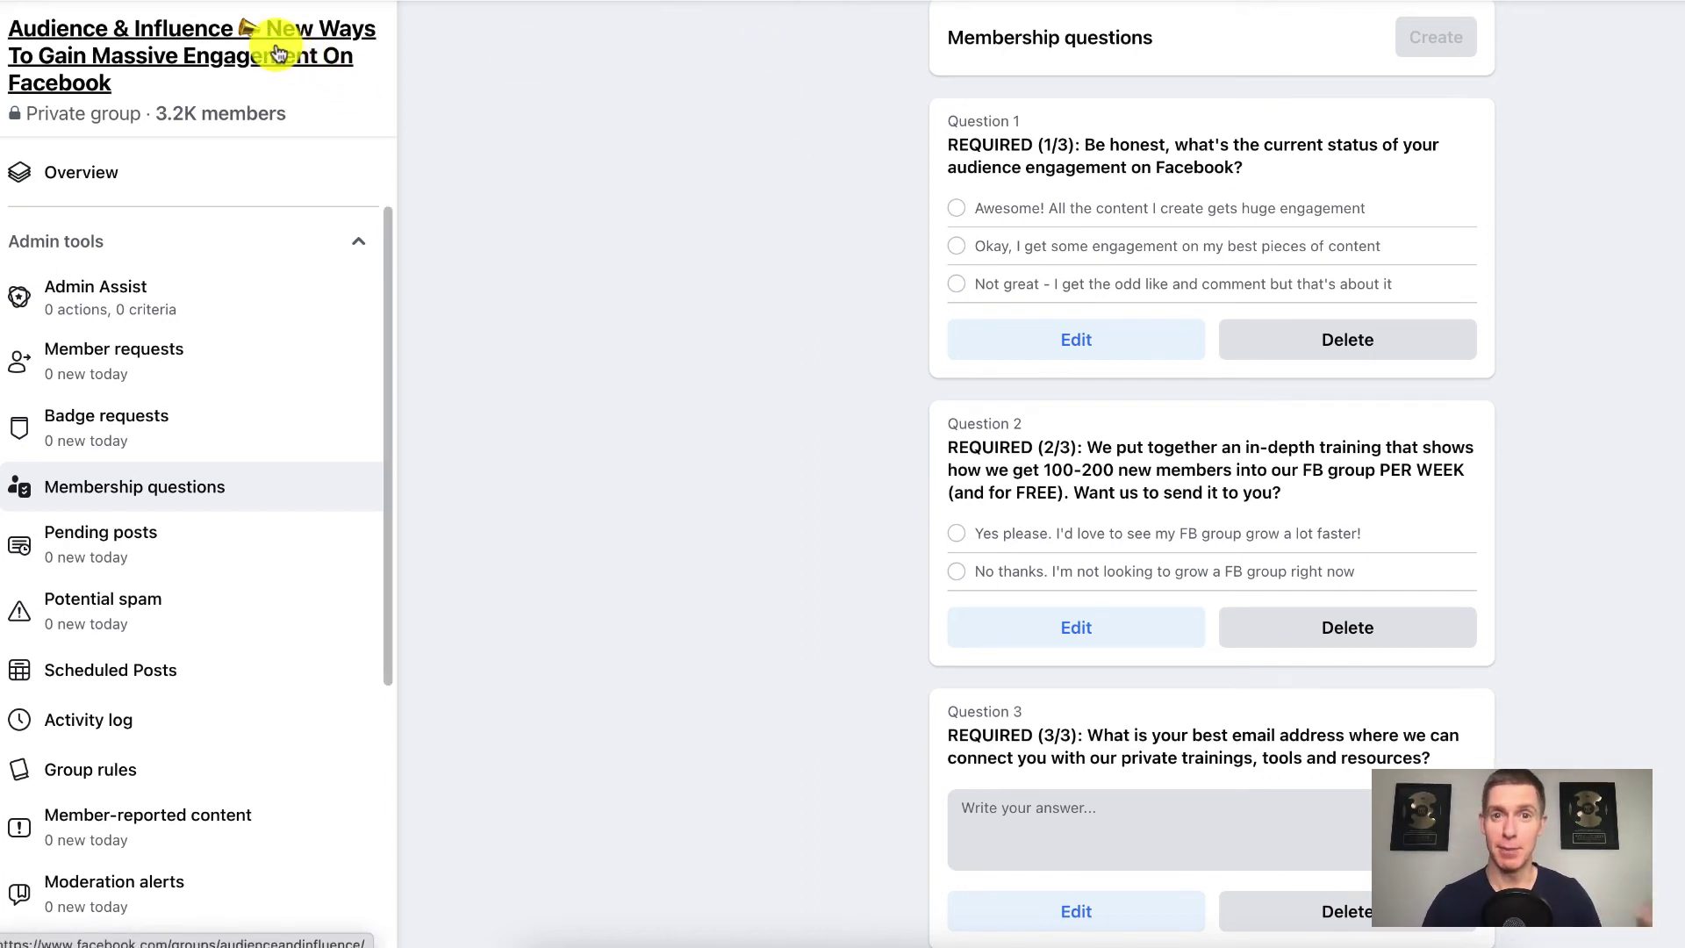
Step: Return to the Facebook group's main page from Membership questions and open the featured "TRUE STORY: And Yes, This Might Sound A Bit Strange..." post
{"action": "scroll", "coordinate": [278, 52], "scroll_direction": "up", "scroll_amount": 1}
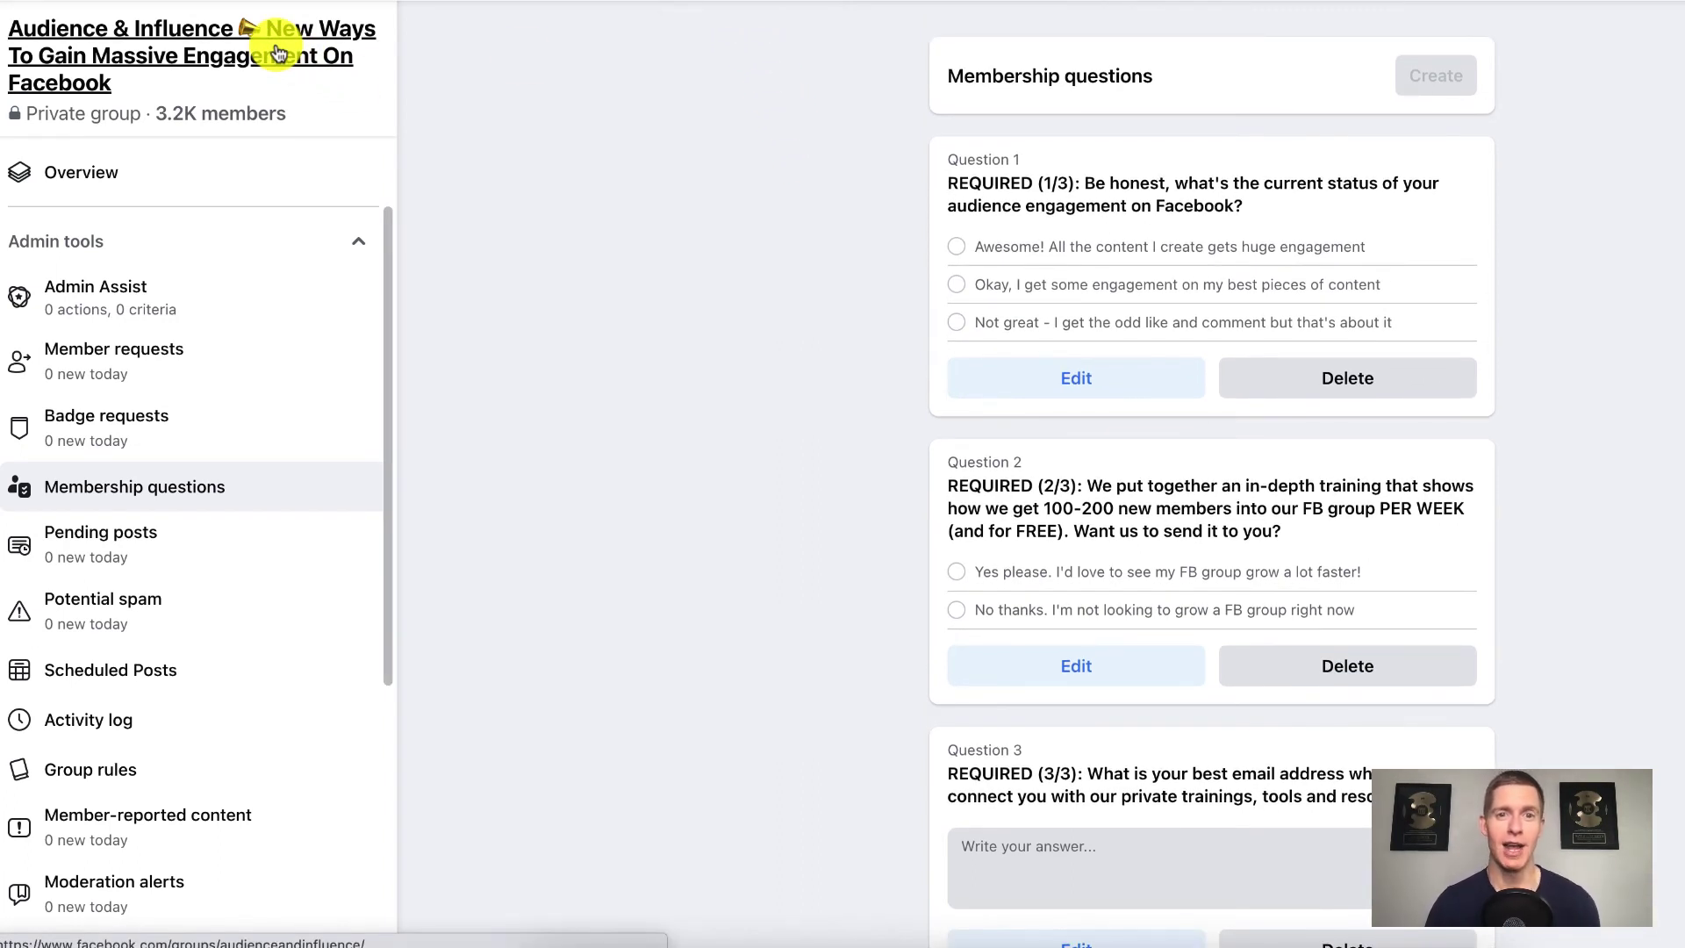
{"action": "left_click", "coordinate": [277, 53]}
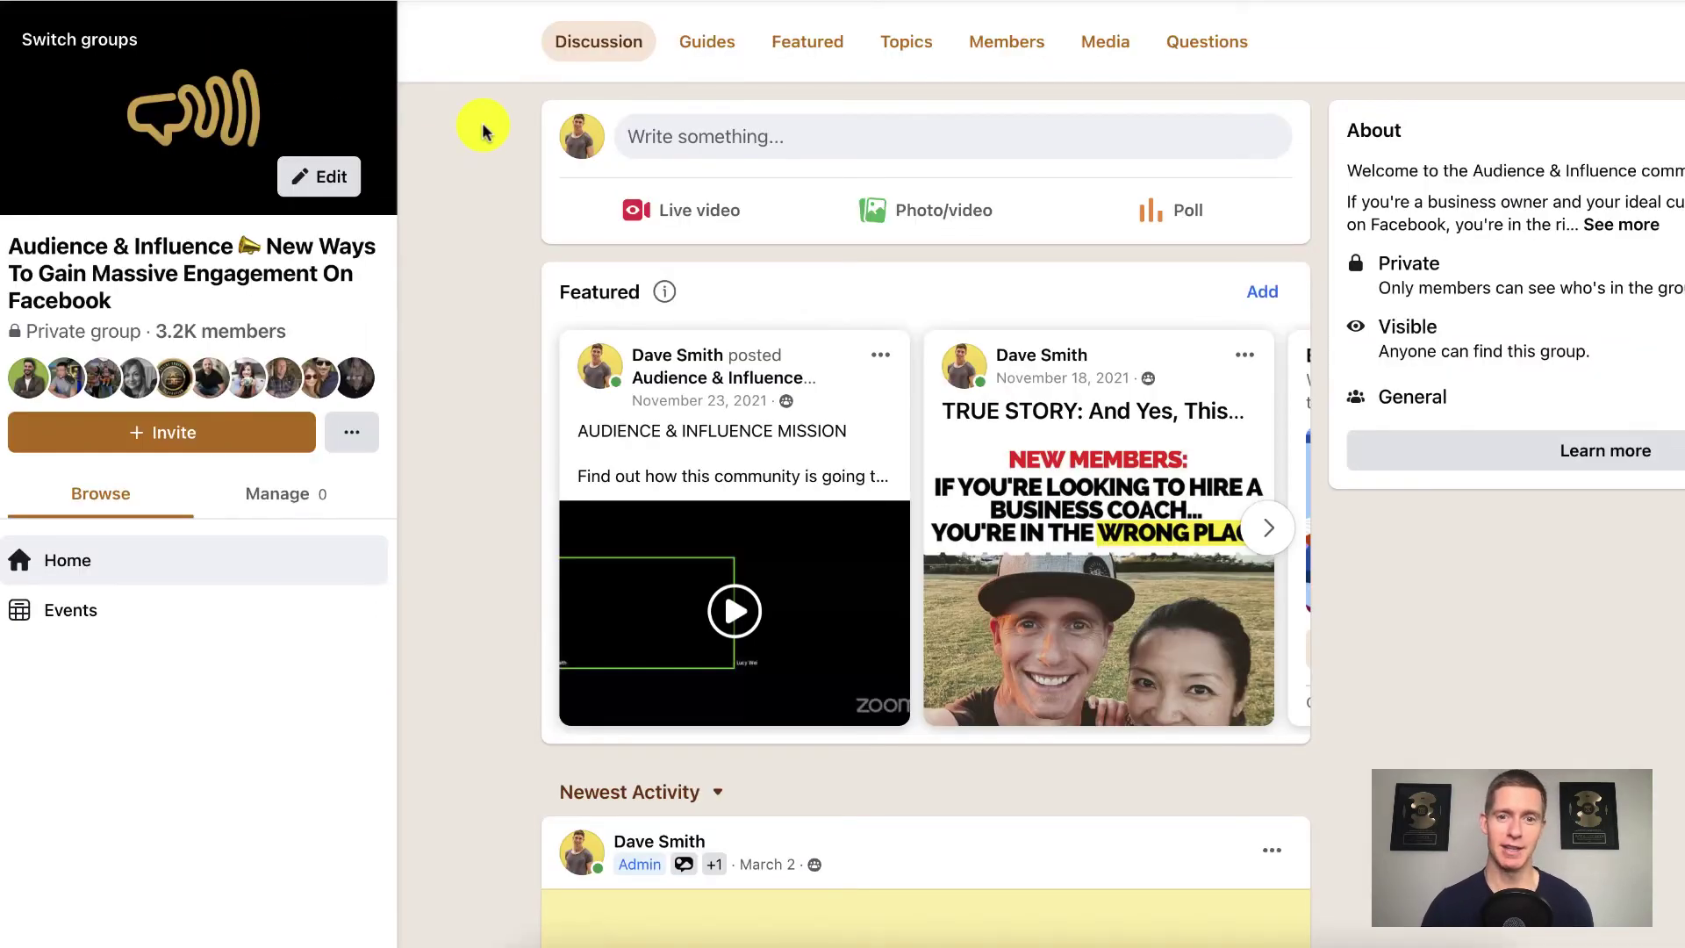
{"action": "left_click", "coordinate": [1042, 452]}
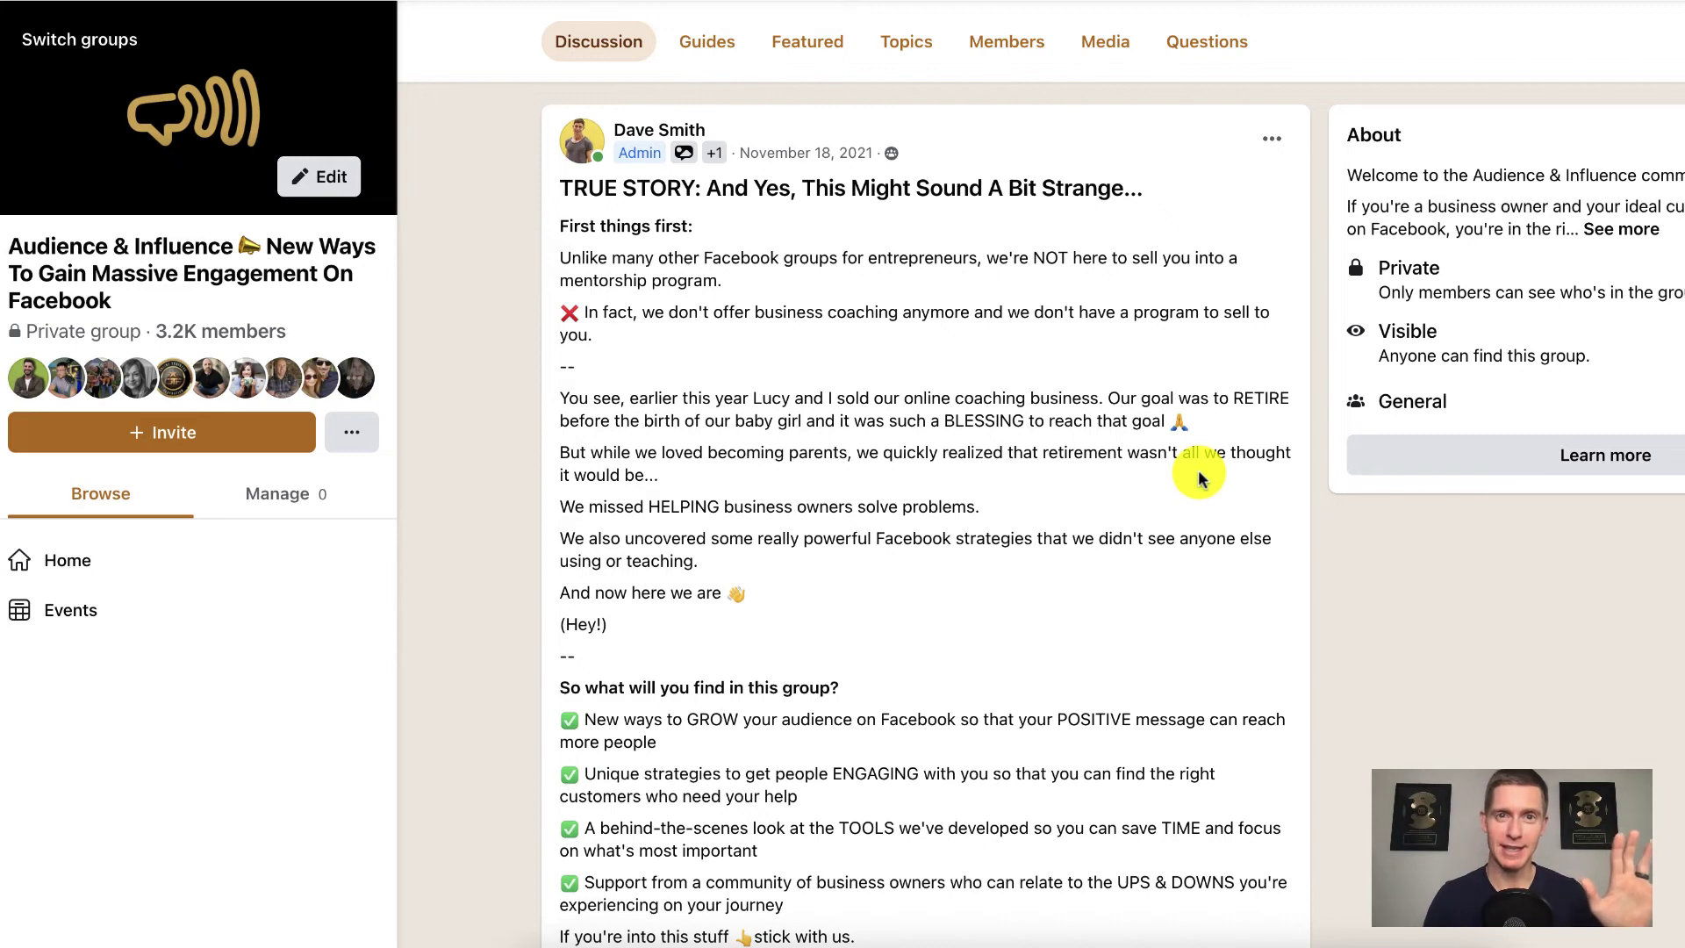
Step: Read the featured welcome post's text, P.S. and "NEW MEMBERS" image, continuing down to its comments
{"action": "scroll", "coordinate": [1199, 474], "scroll_direction": "down", "scroll_amount": 5}
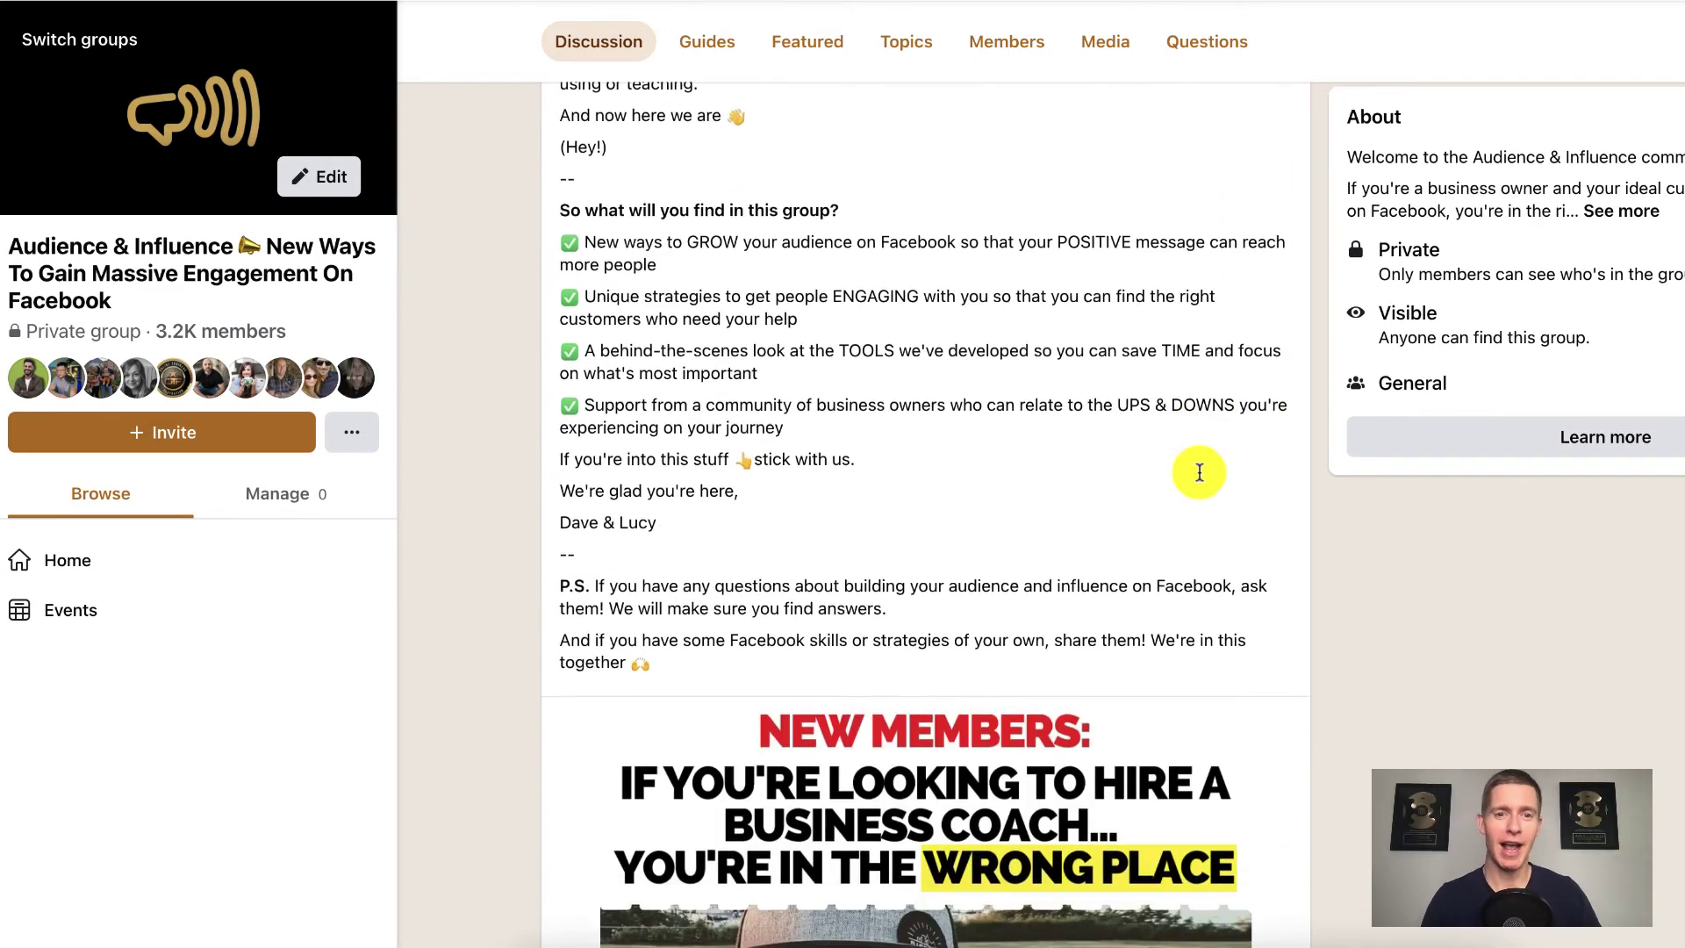
{"action": "scroll", "coordinate": [1199, 473], "scroll_direction": "down", "scroll_amount": 2}
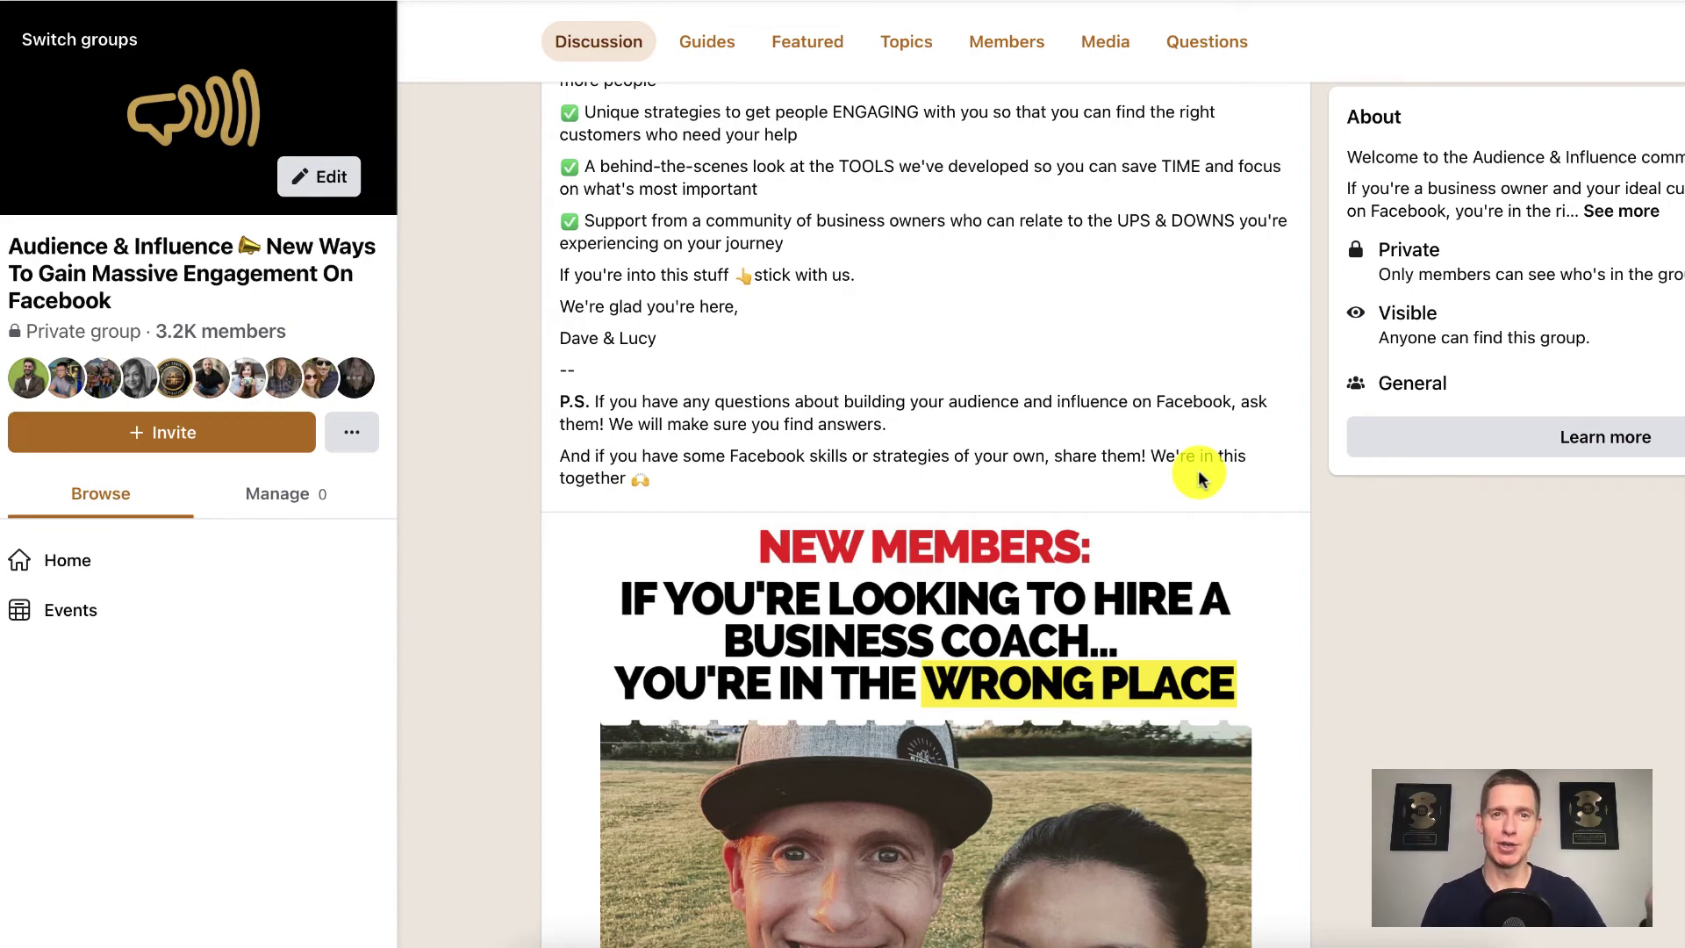
{"action": "scroll", "coordinate": [1199, 473], "scroll_direction": "up", "scroll_amount": 3}
{"action": "scroll", "coordinate": [1199, 476], "scroll_direction": "down", "scroll_amount": 1}
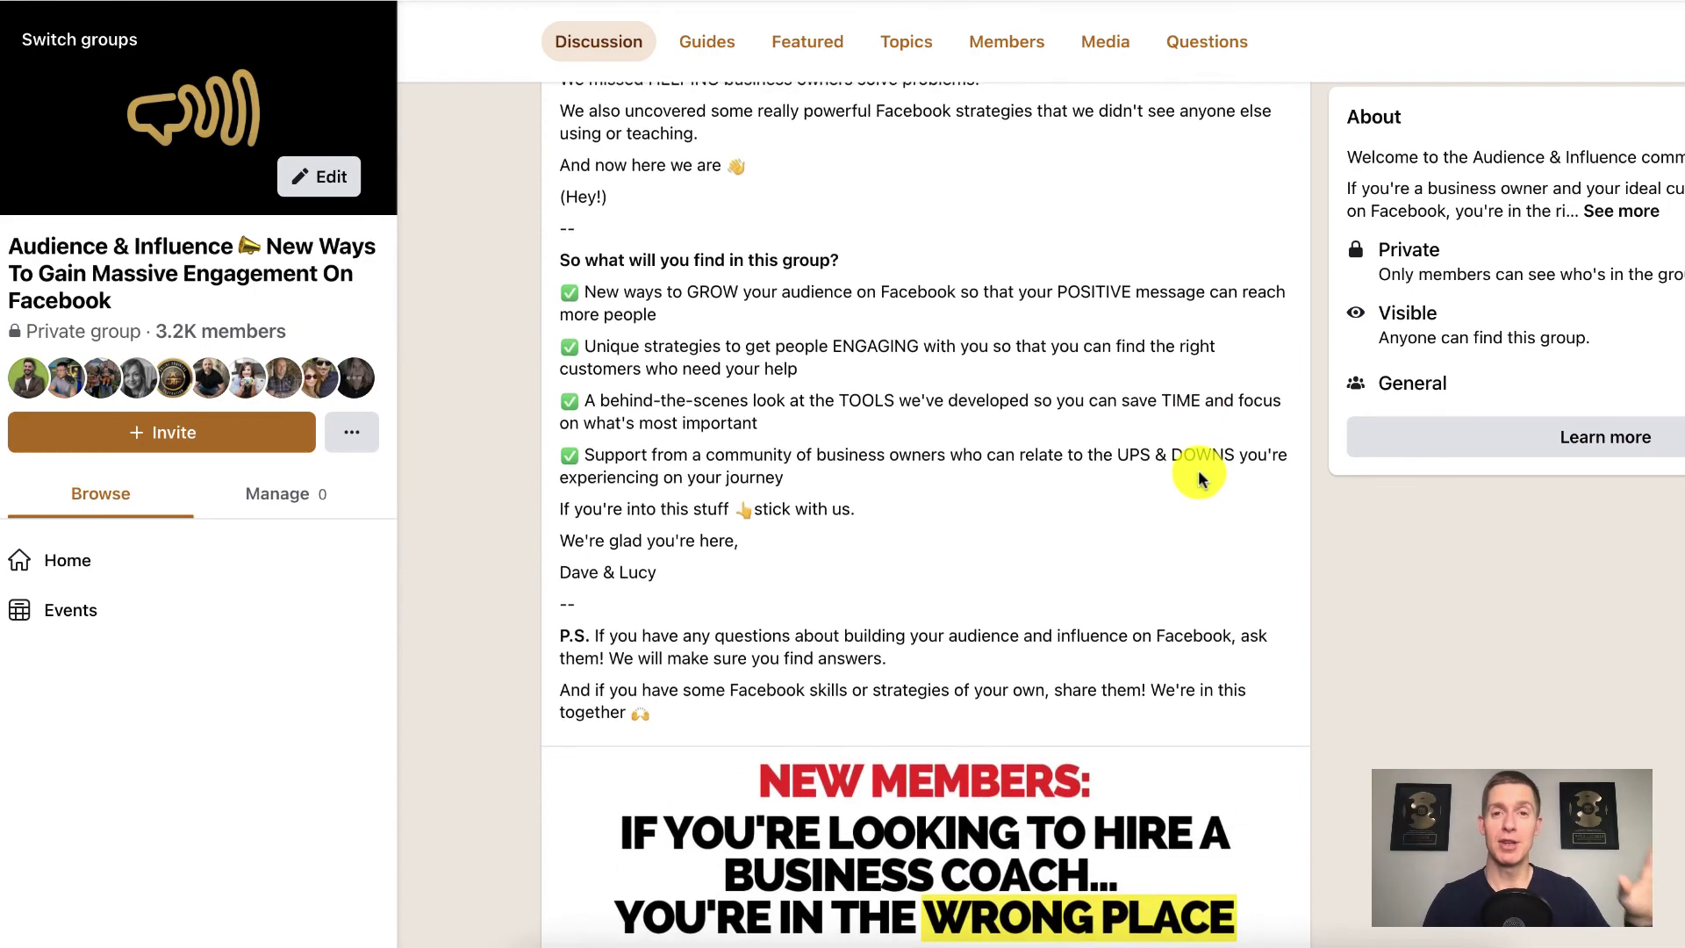
{"action": "scroll", "coordinate": [1199, 474], "scroll_direction": "down", "scroll_amount": 2}
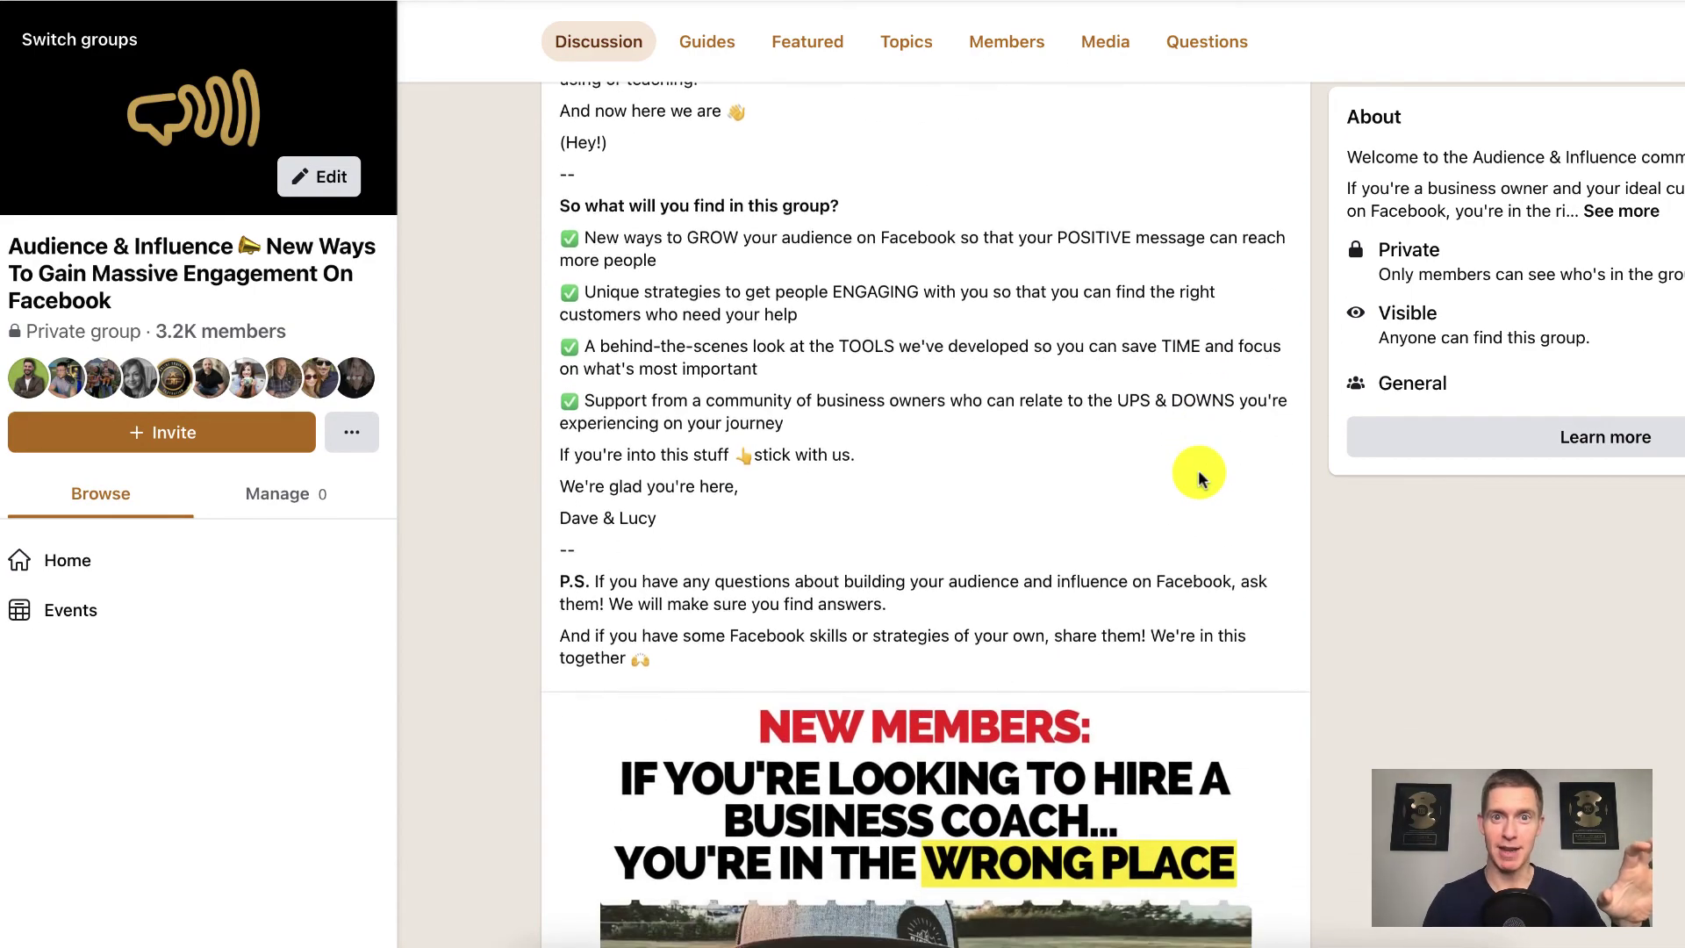
{"action": "scroll", "coordinate": [1199, 474], "scroll_direction": "down", "scroll_amount": 1}
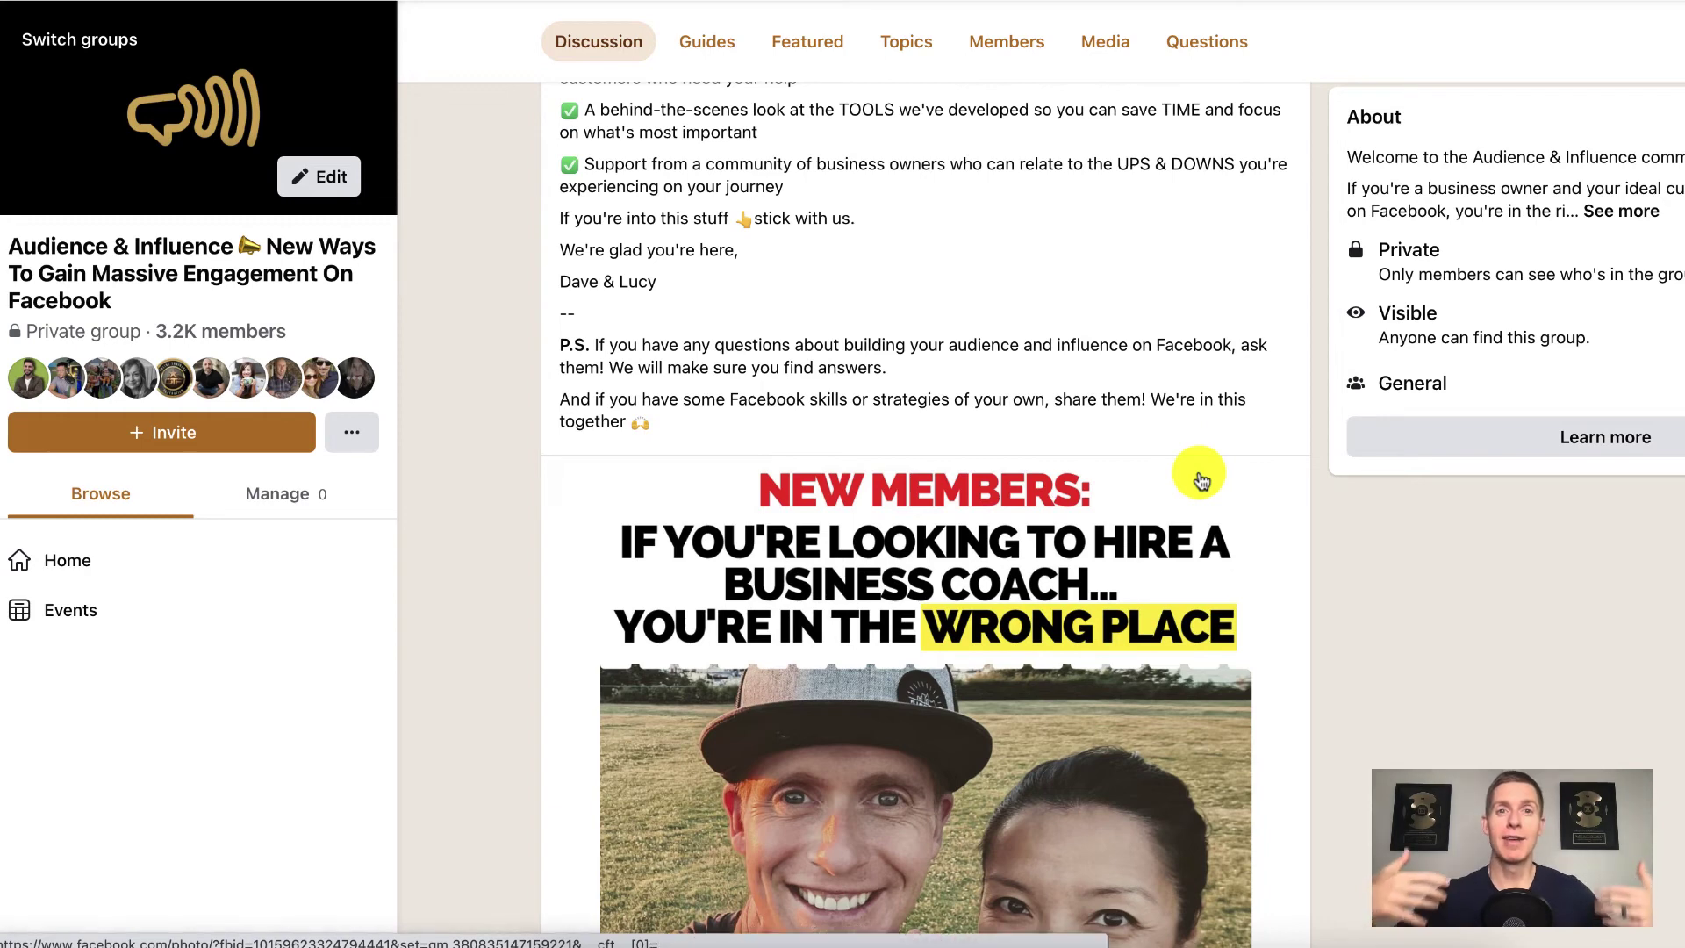
{"action": "scroll", "coordinate": [1200, 479], "scroll_direction": "down", "scroll_amount": 1}
{"action": "scroll", "coordinate": [1200, 478], "scroll_direction": "down", "scroll_amount": 1}
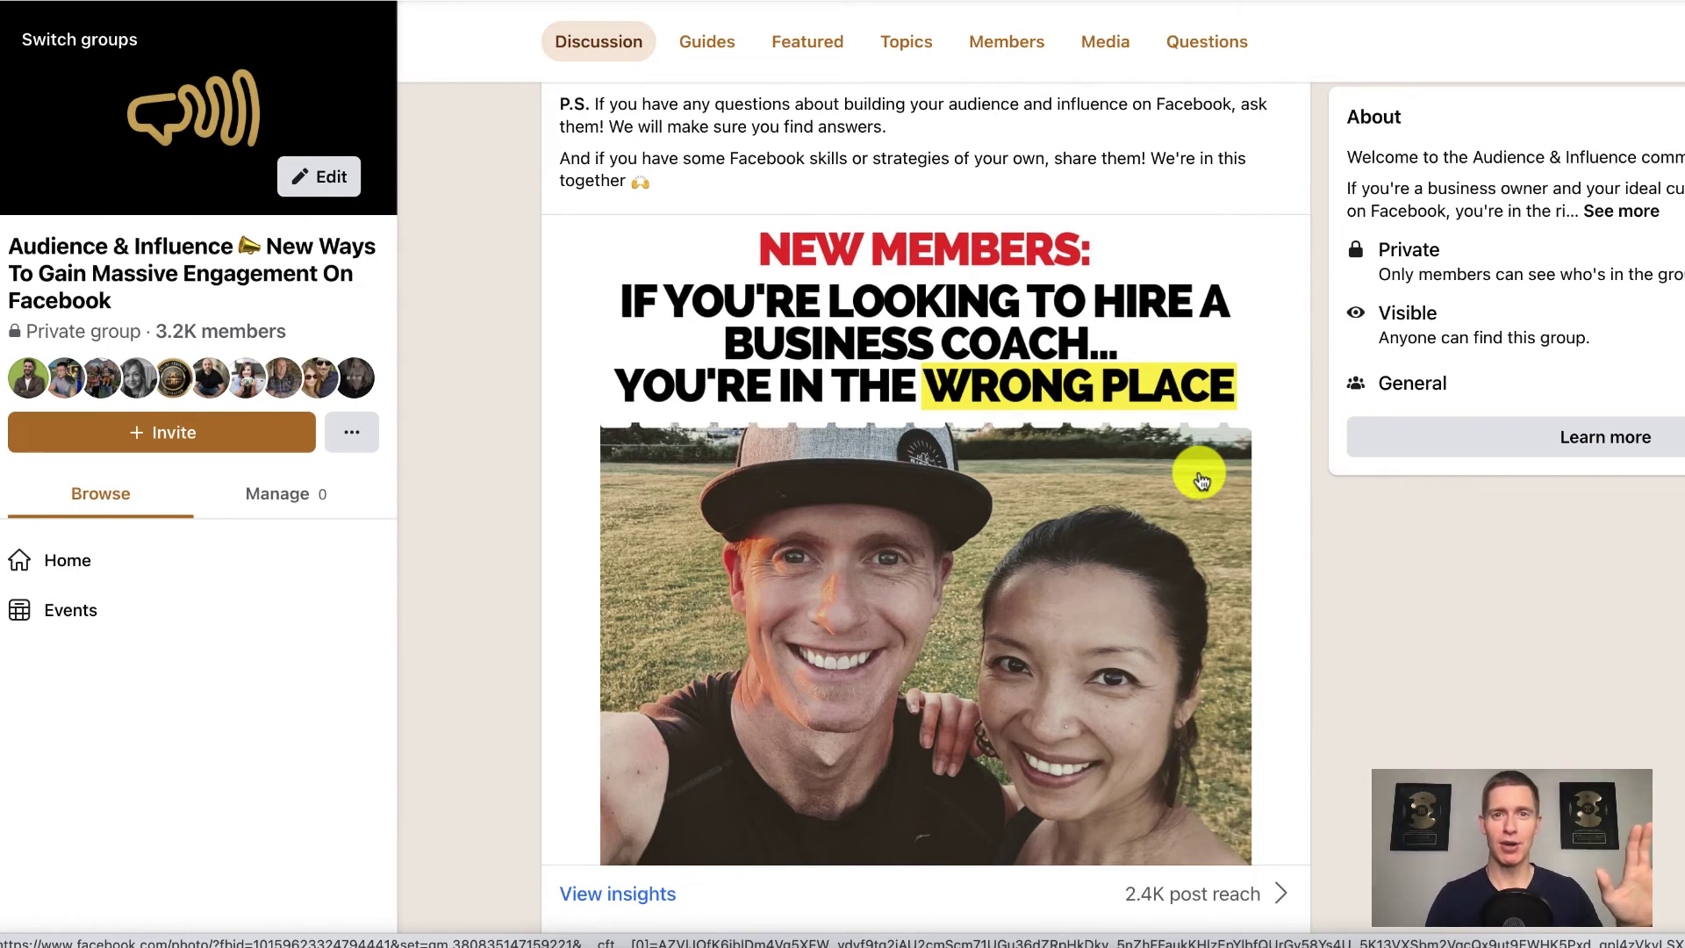
{"action": "scroll", "coordinate": [1201, 478], "scroll_direction": "down", "scroll_amount": 1}
{"action": "scroll", "coordinate": [1201, 478], "scroll_direction": "down", "scroll_amount": 2}
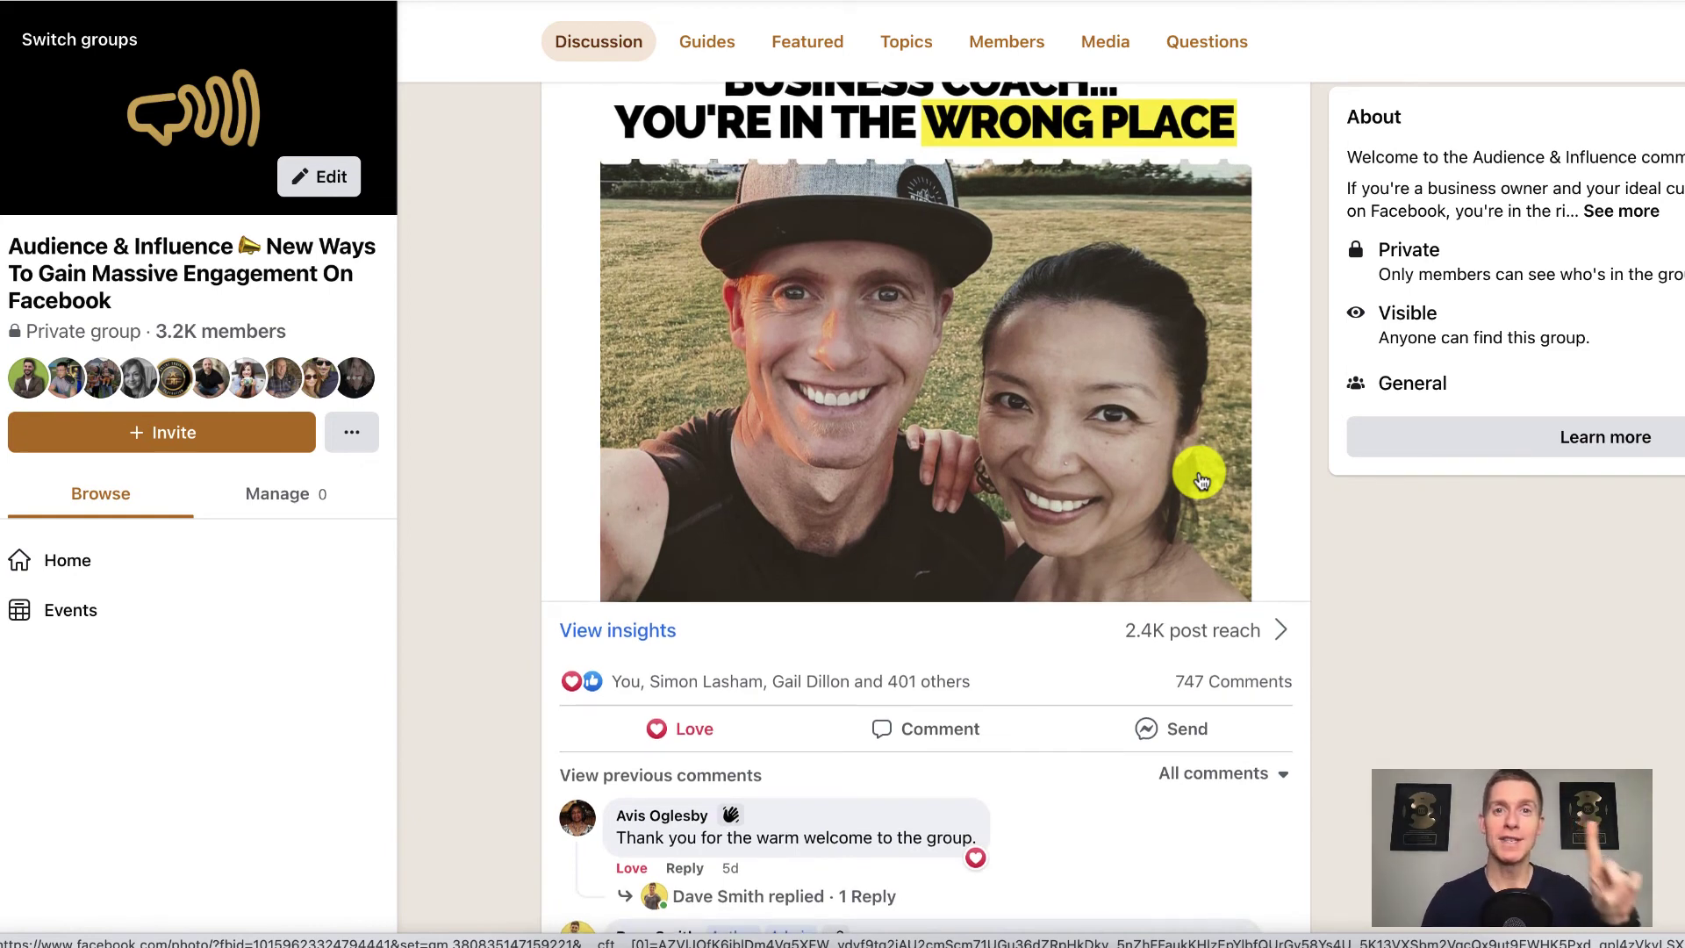
{"action": "scroll", "coordinate": [1200, 478], "scroll_direction": "down", "scroll_amount": 5}
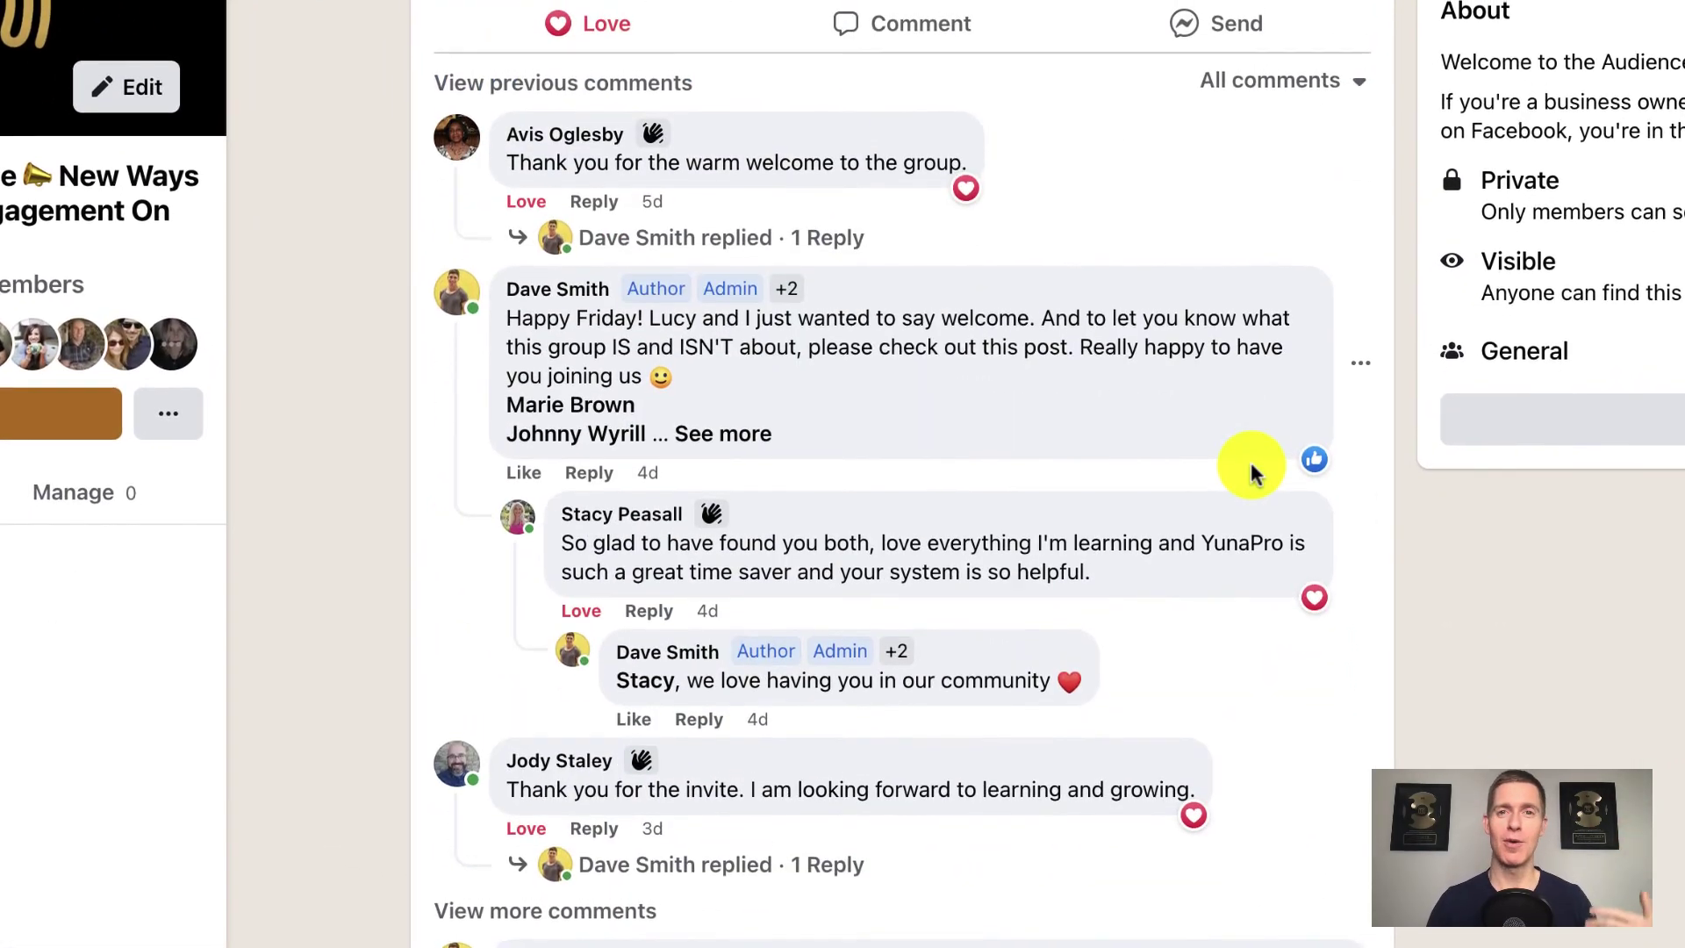
Step: Load more comments under the welcome post and examine the Friday and Monday welcome comments with their replies
{"action": "left_click", "coordinate": [586, 911]}
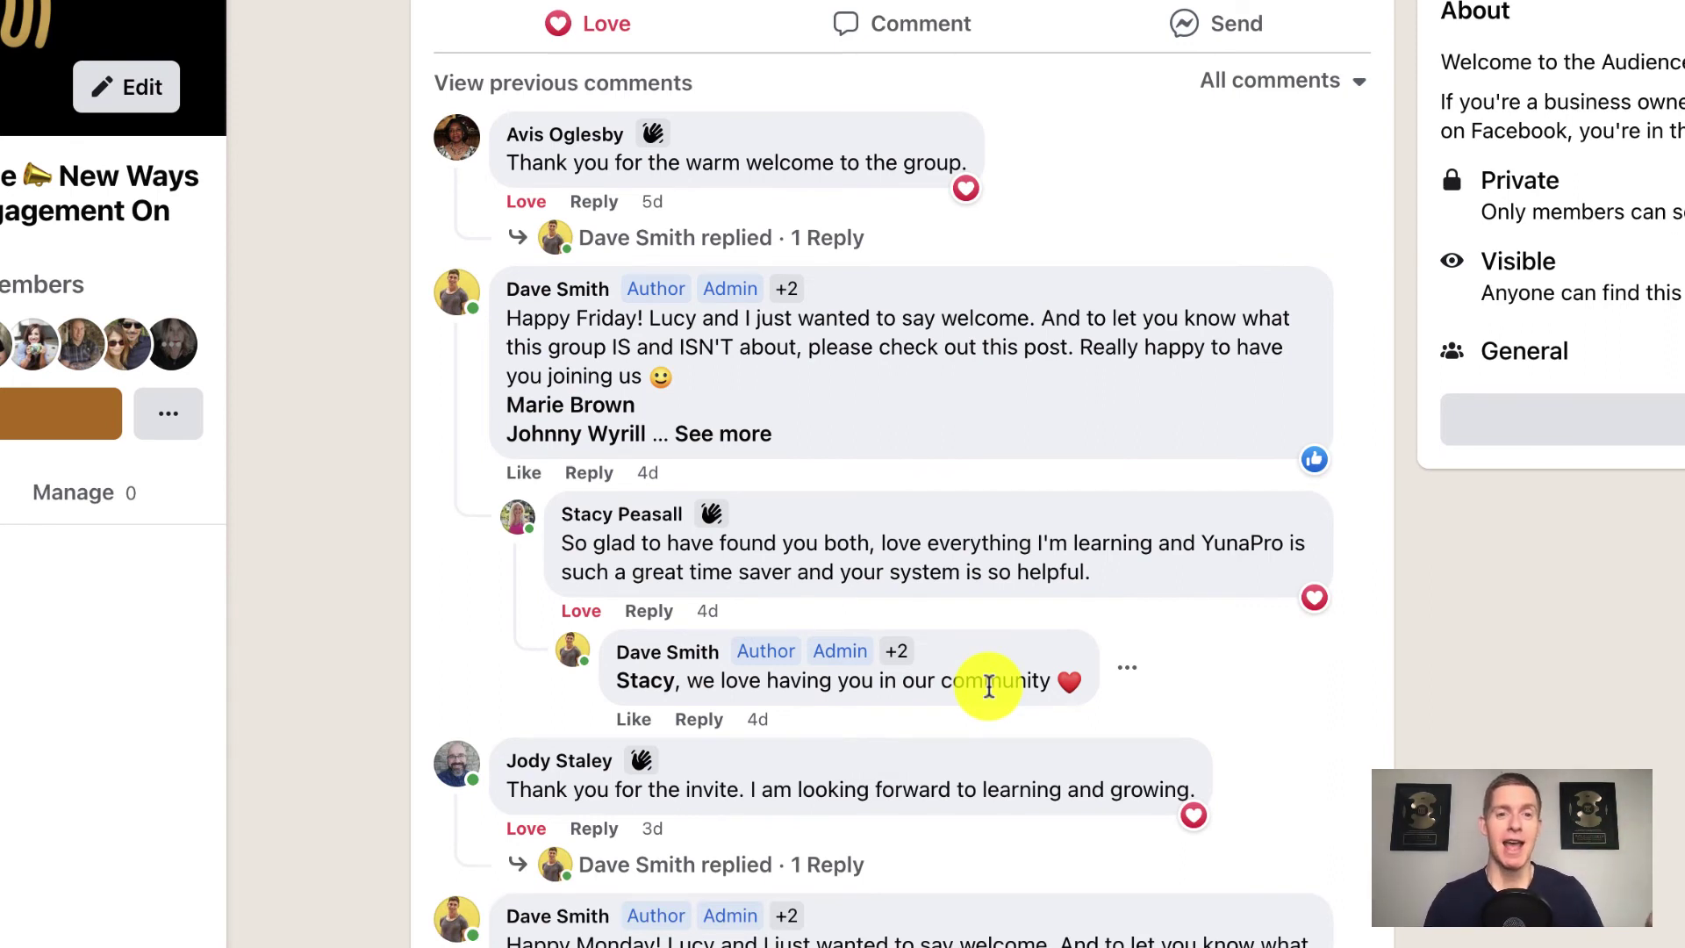
{"action": "scroll", "coordinate": [989, 685], "scroll_direction": "down", "scroll_amount": 3}
{"action": "scroll", "coordinate": [990, 685], "scroll_direction": "up", "scroll_amount": 5}
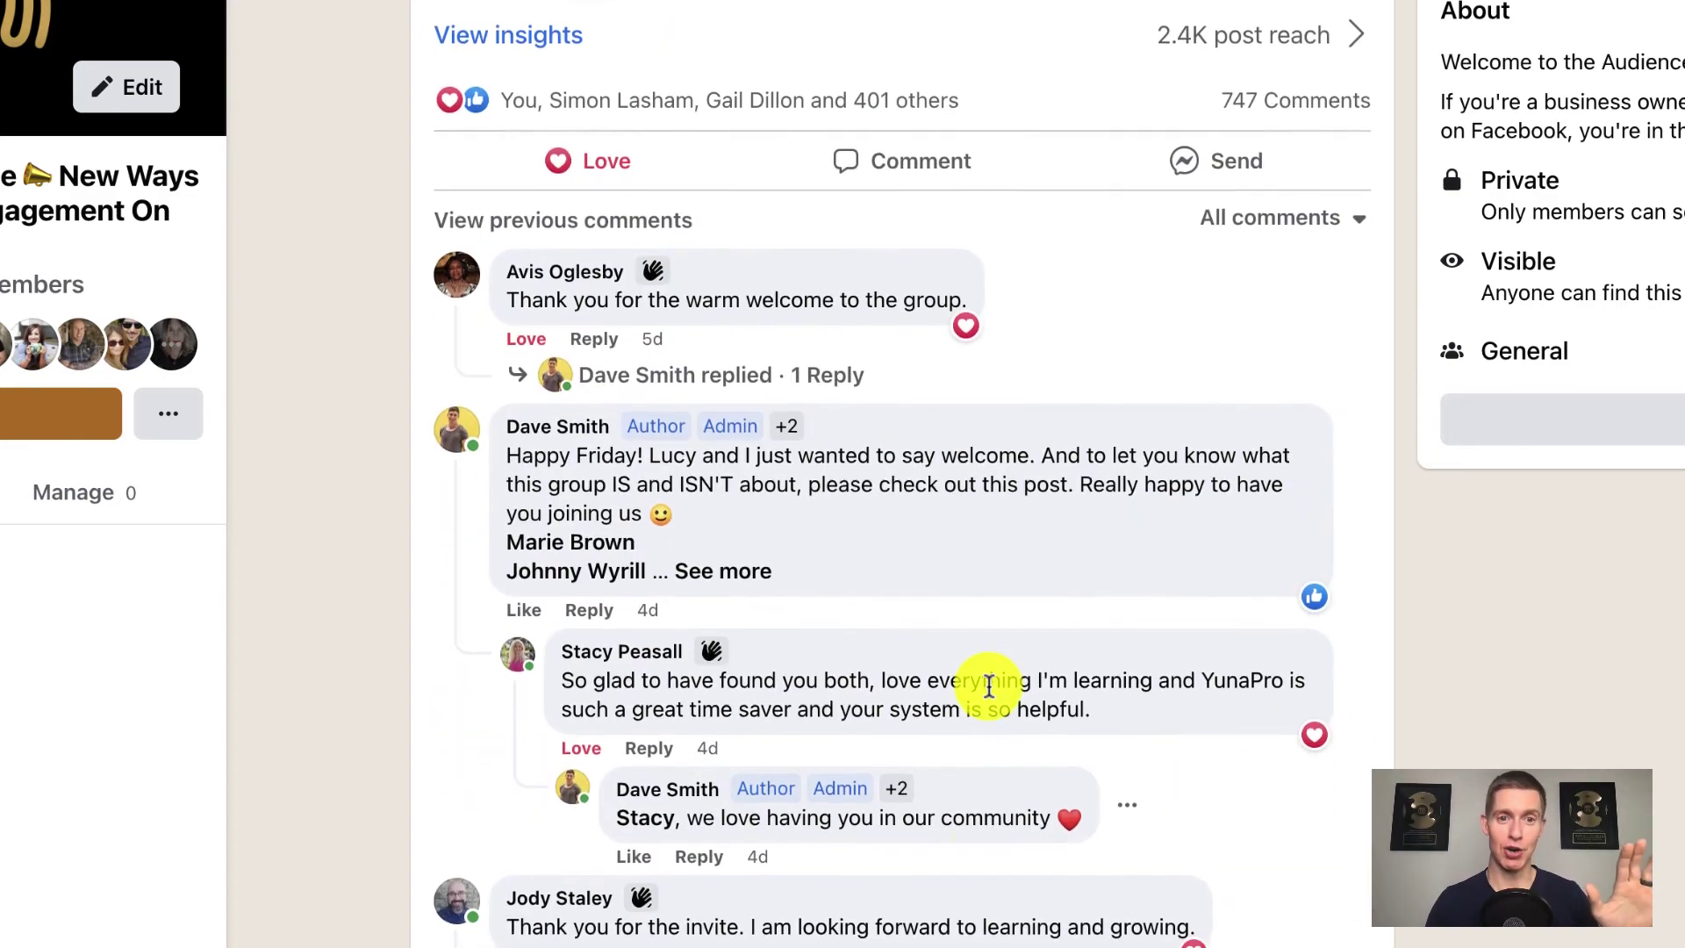
{"action": "scroll", "coordinate": [989, 686], "scroll_direction": "down", "scroll_amount": 8}
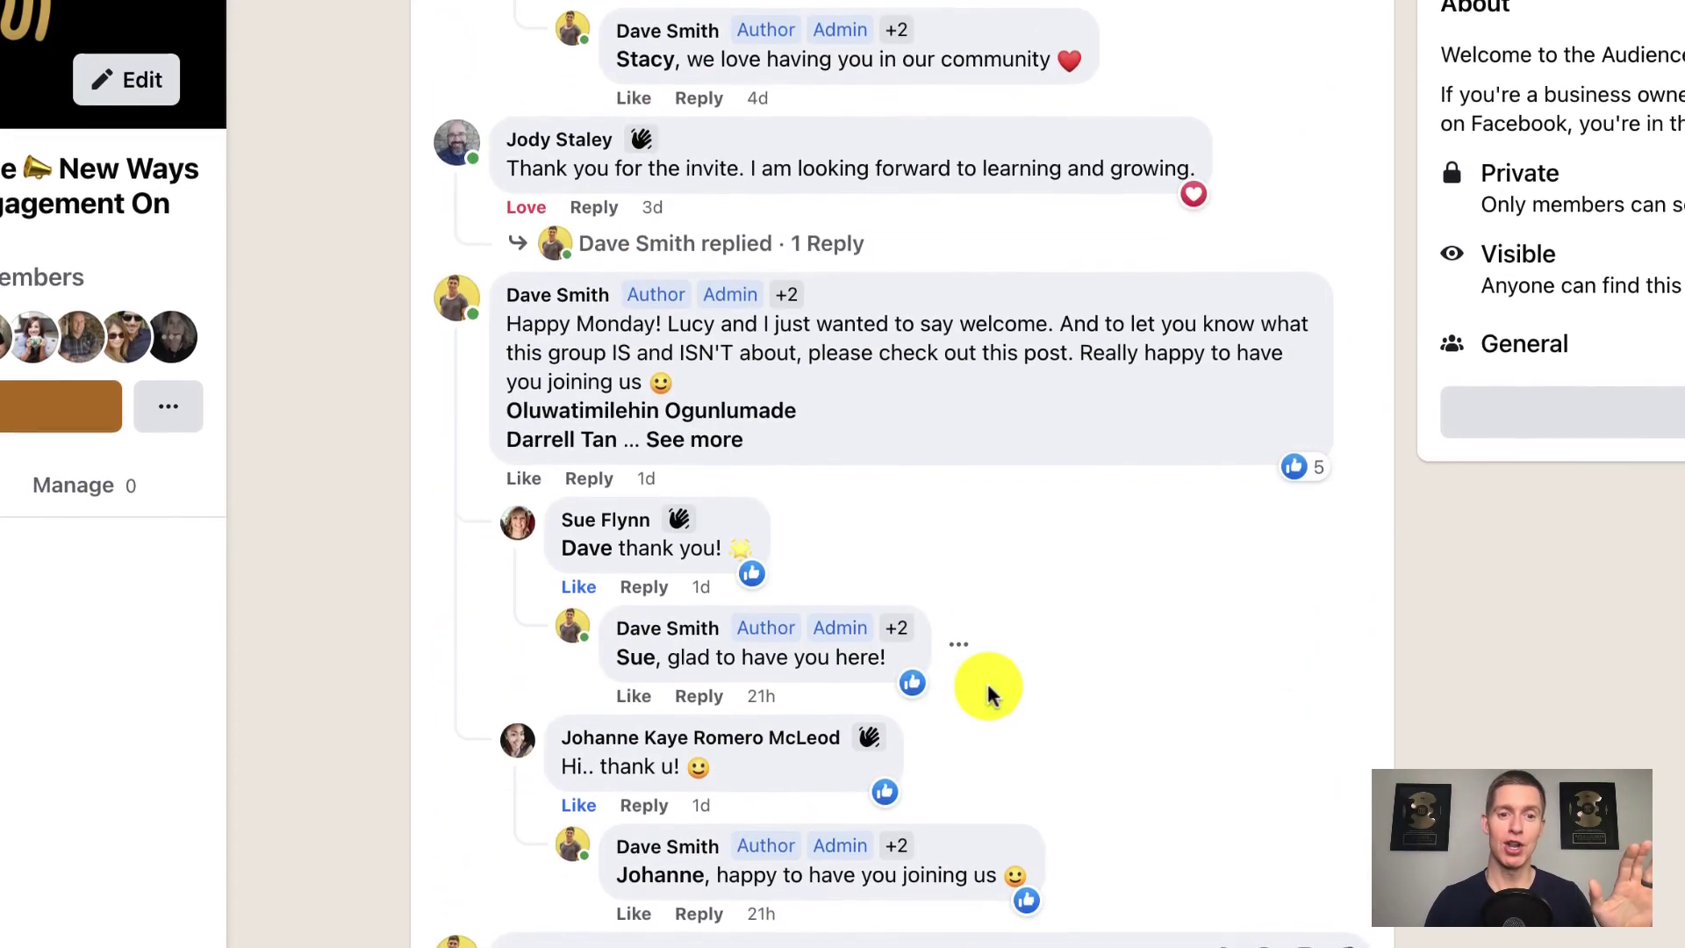
{"action": "scroll", "coordinate": [987, 640], "scroll_direction": "up", "scroll_amount": 7}
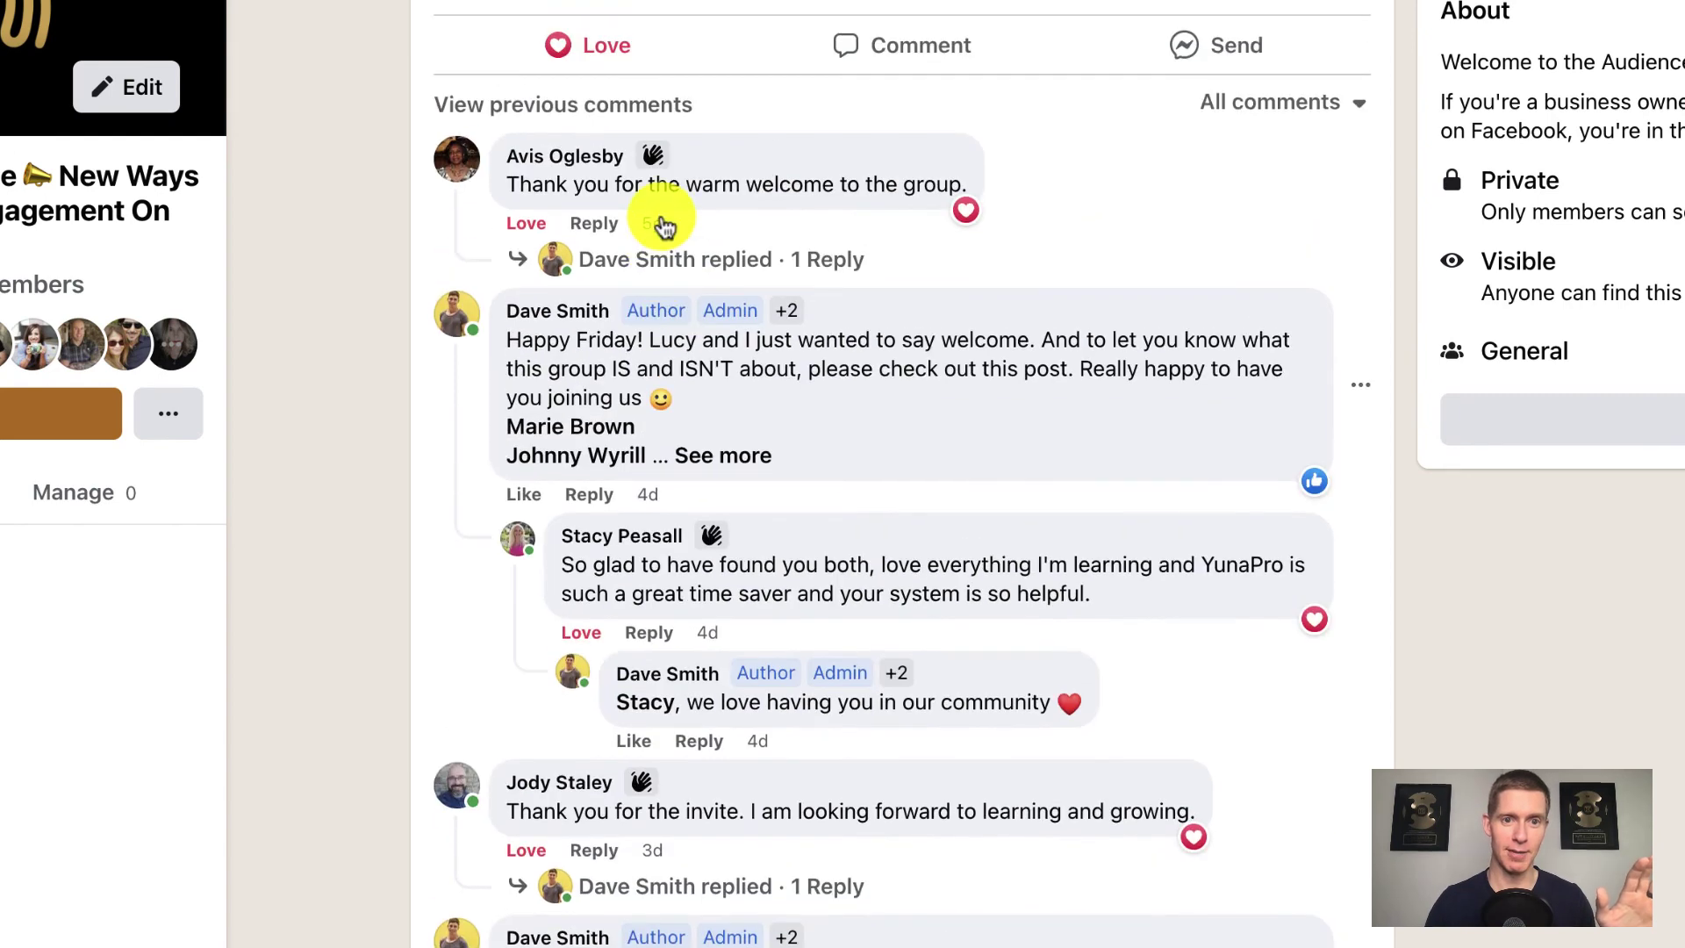
Step: Load the previous comments on the welcome post and examine the older welcome comments and members' replies
{"action": "left_click", "coordinate": [588, 107]}
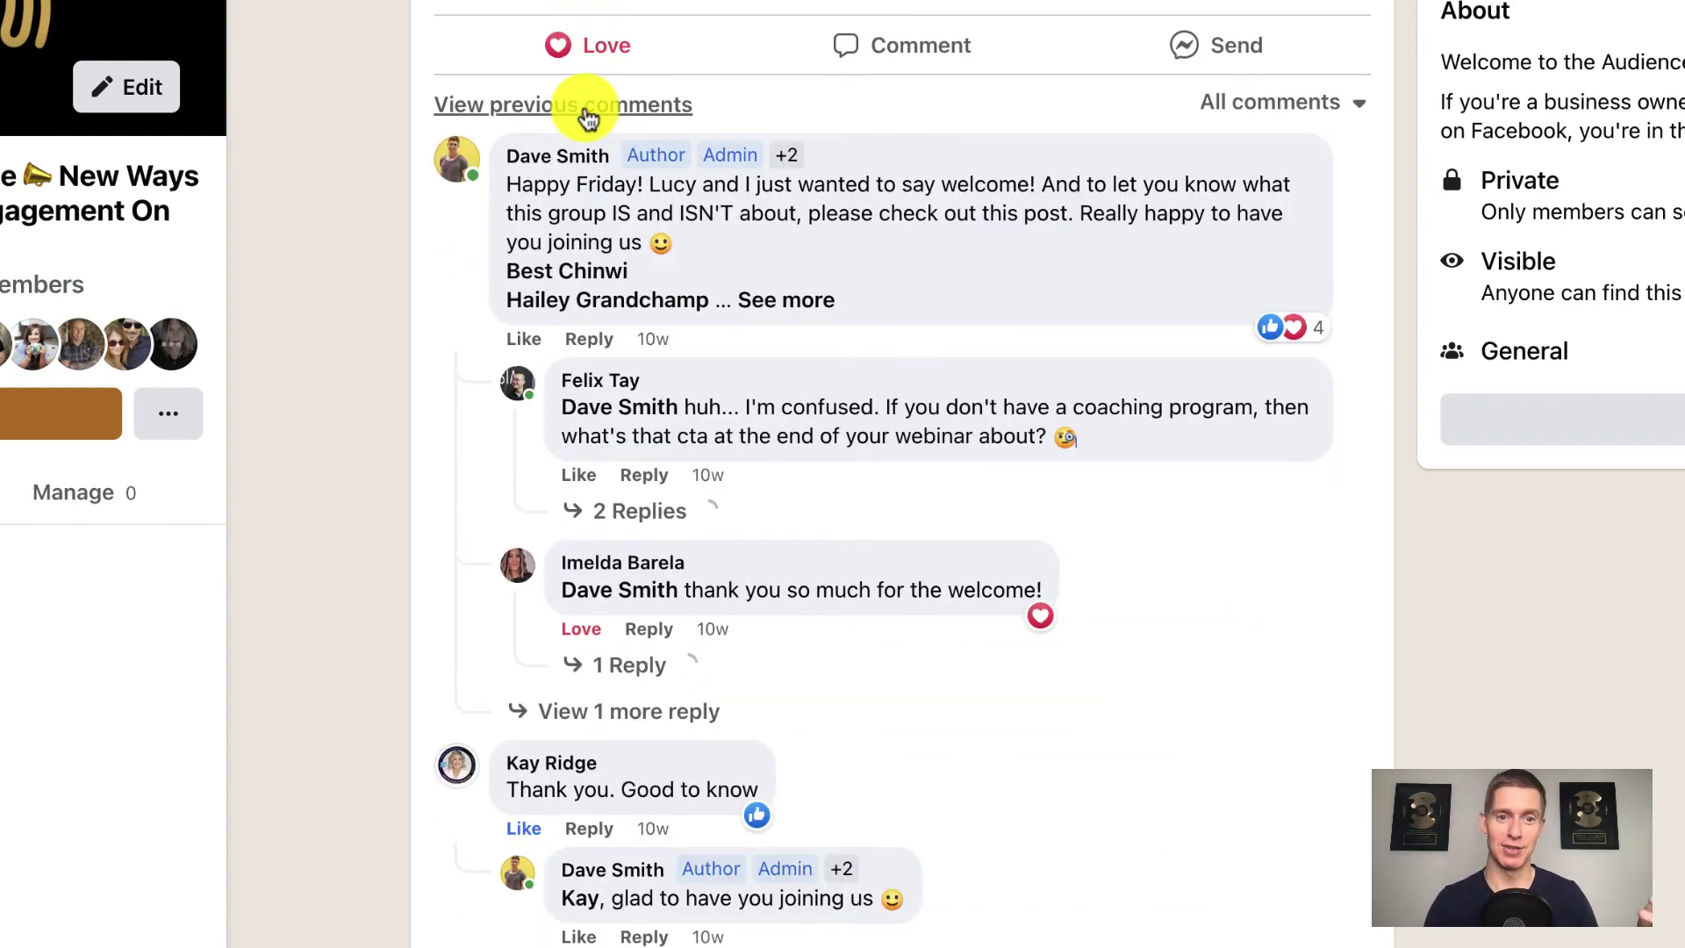
{"action": "scroll", "coordinate": [588, 117], "scroll_direction": "down", "scroll_amount": 6}
{"action": "scroll", "coordinate": [588, 117], "scroll_direction": "down", "scroll_amount": 10}
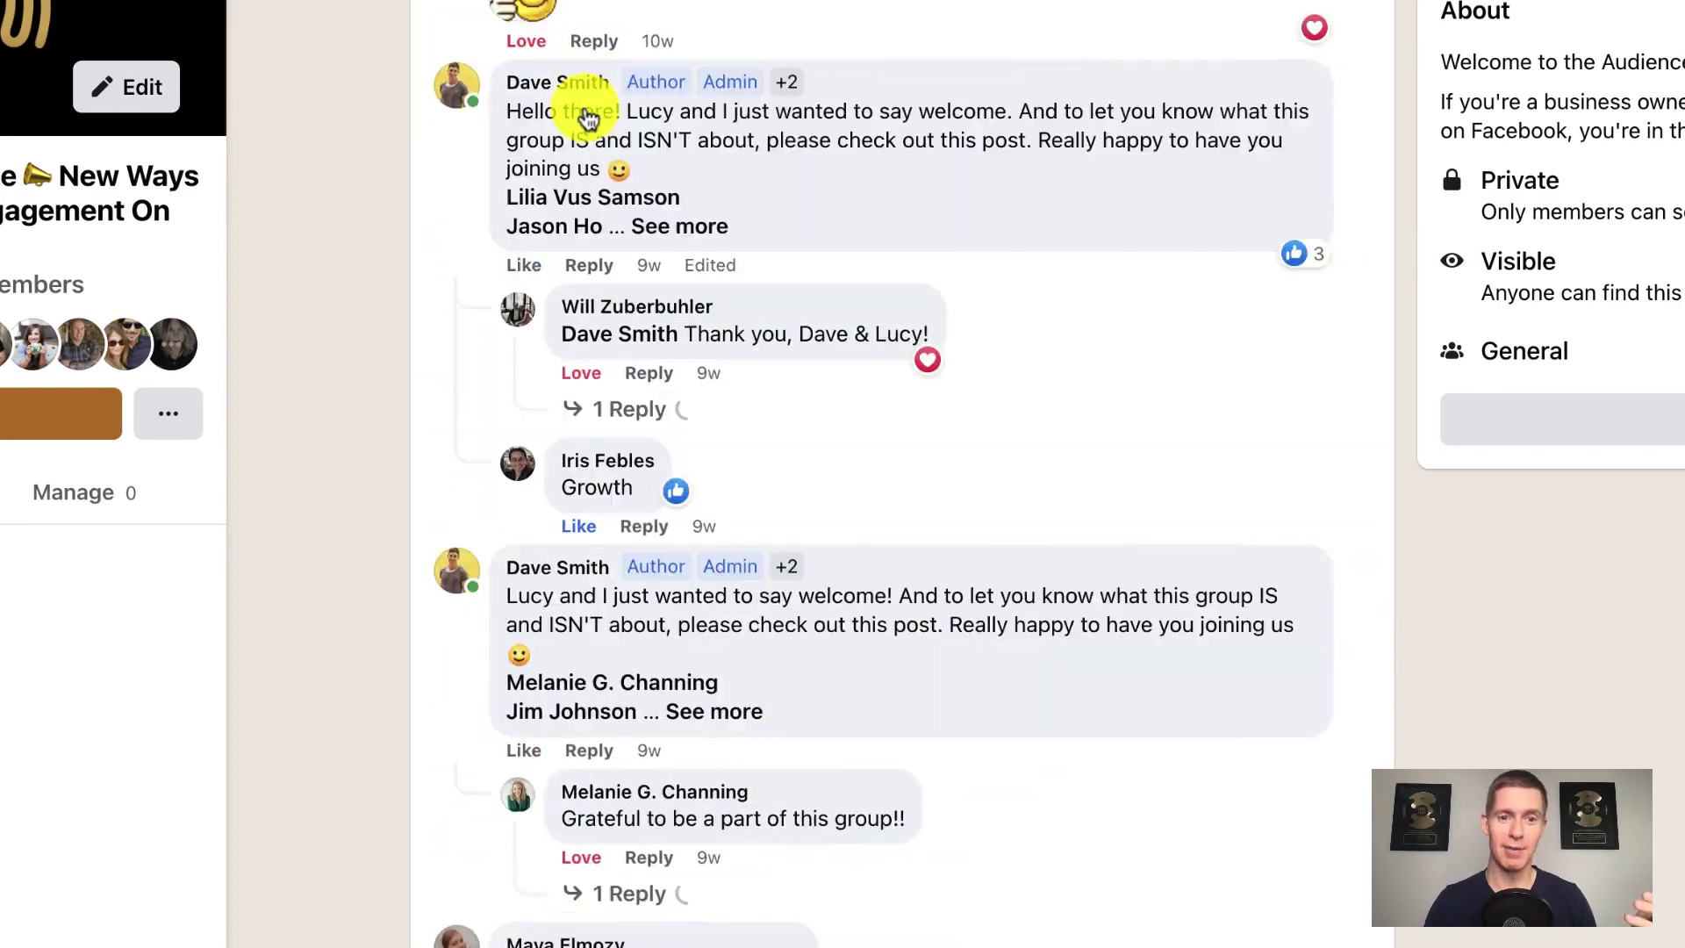
{"action": "scroll", "coordinate": [588, 117], "scroll_direction": "up", "scroll_amount": 17}
{"action": "scroll", "coordinate": [588, 116], "scroll_direction": "up", "scroll_amount": 6}
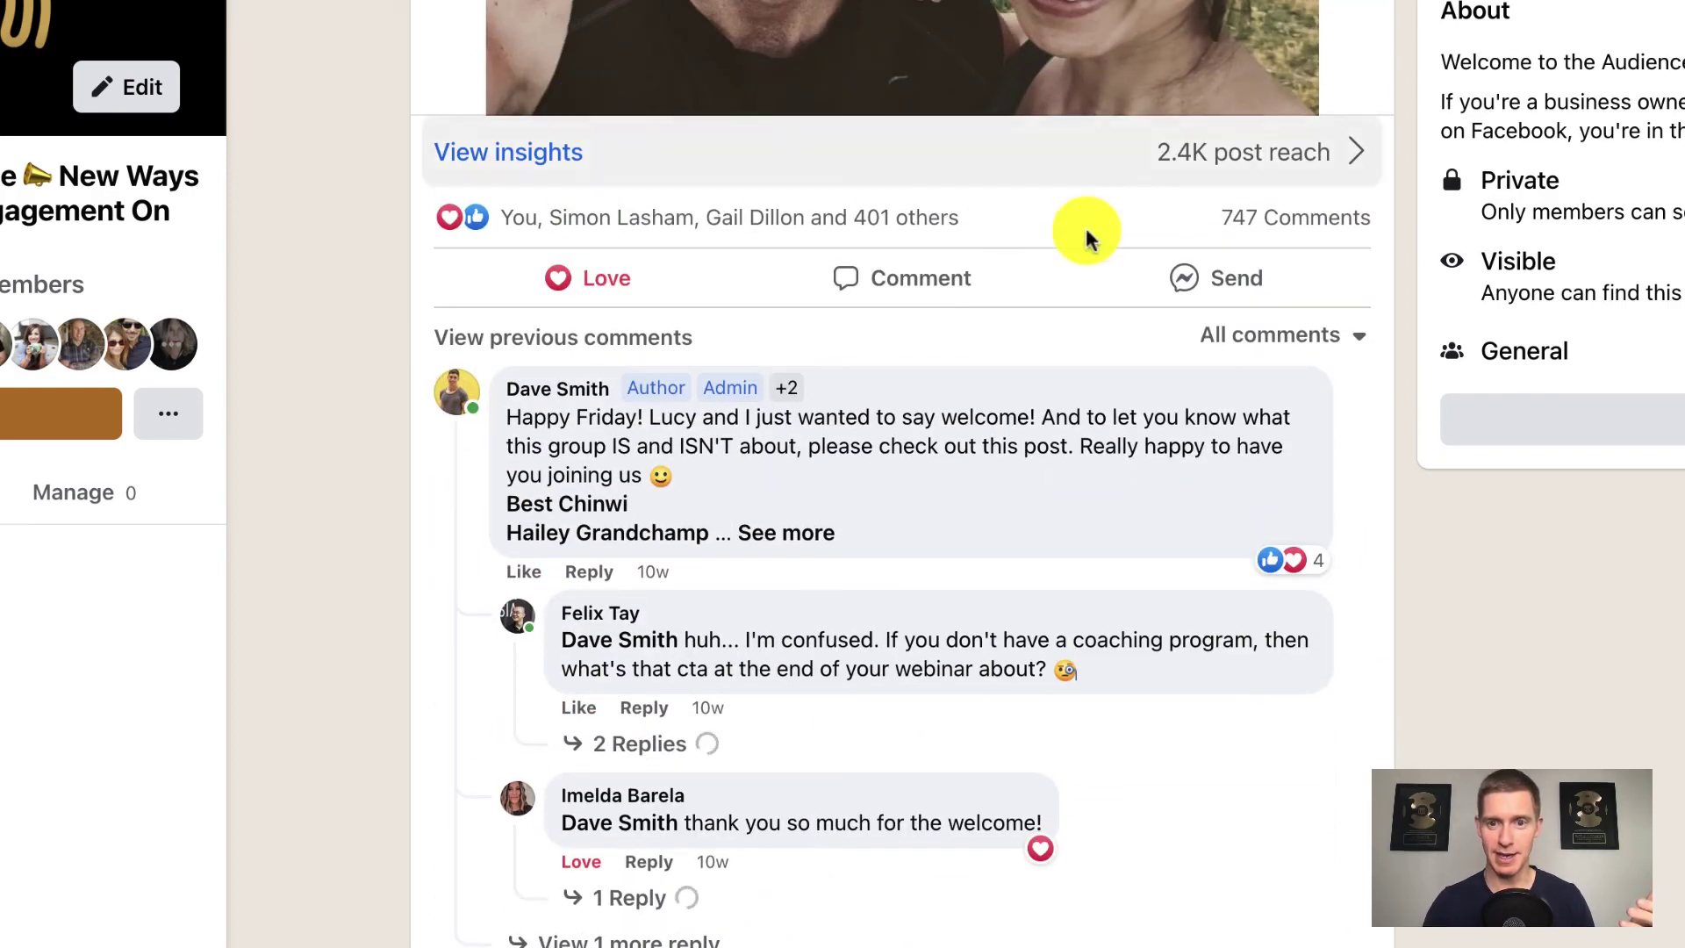
{"action": "scroll", "coordinate": [1120, 284], "scroll_direction": "down", "scroll_amount": 20}
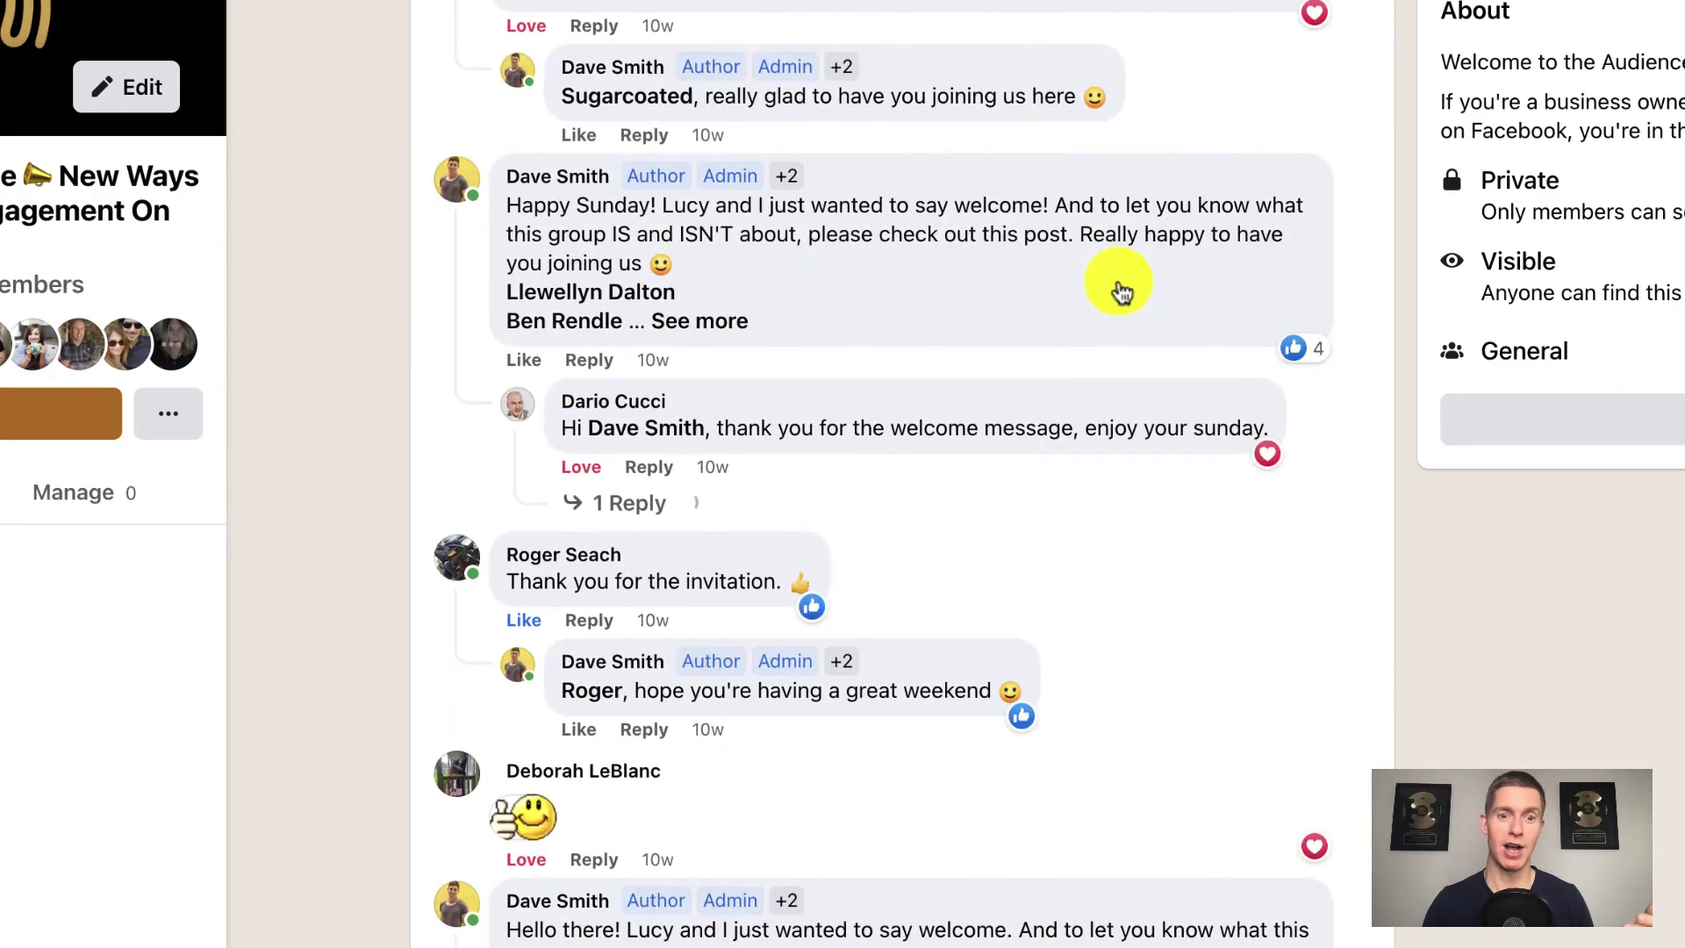
{"action": "scroll", "coordinate": [1118, 277], "scroll_direction": "down", "scroll_amount": 6}
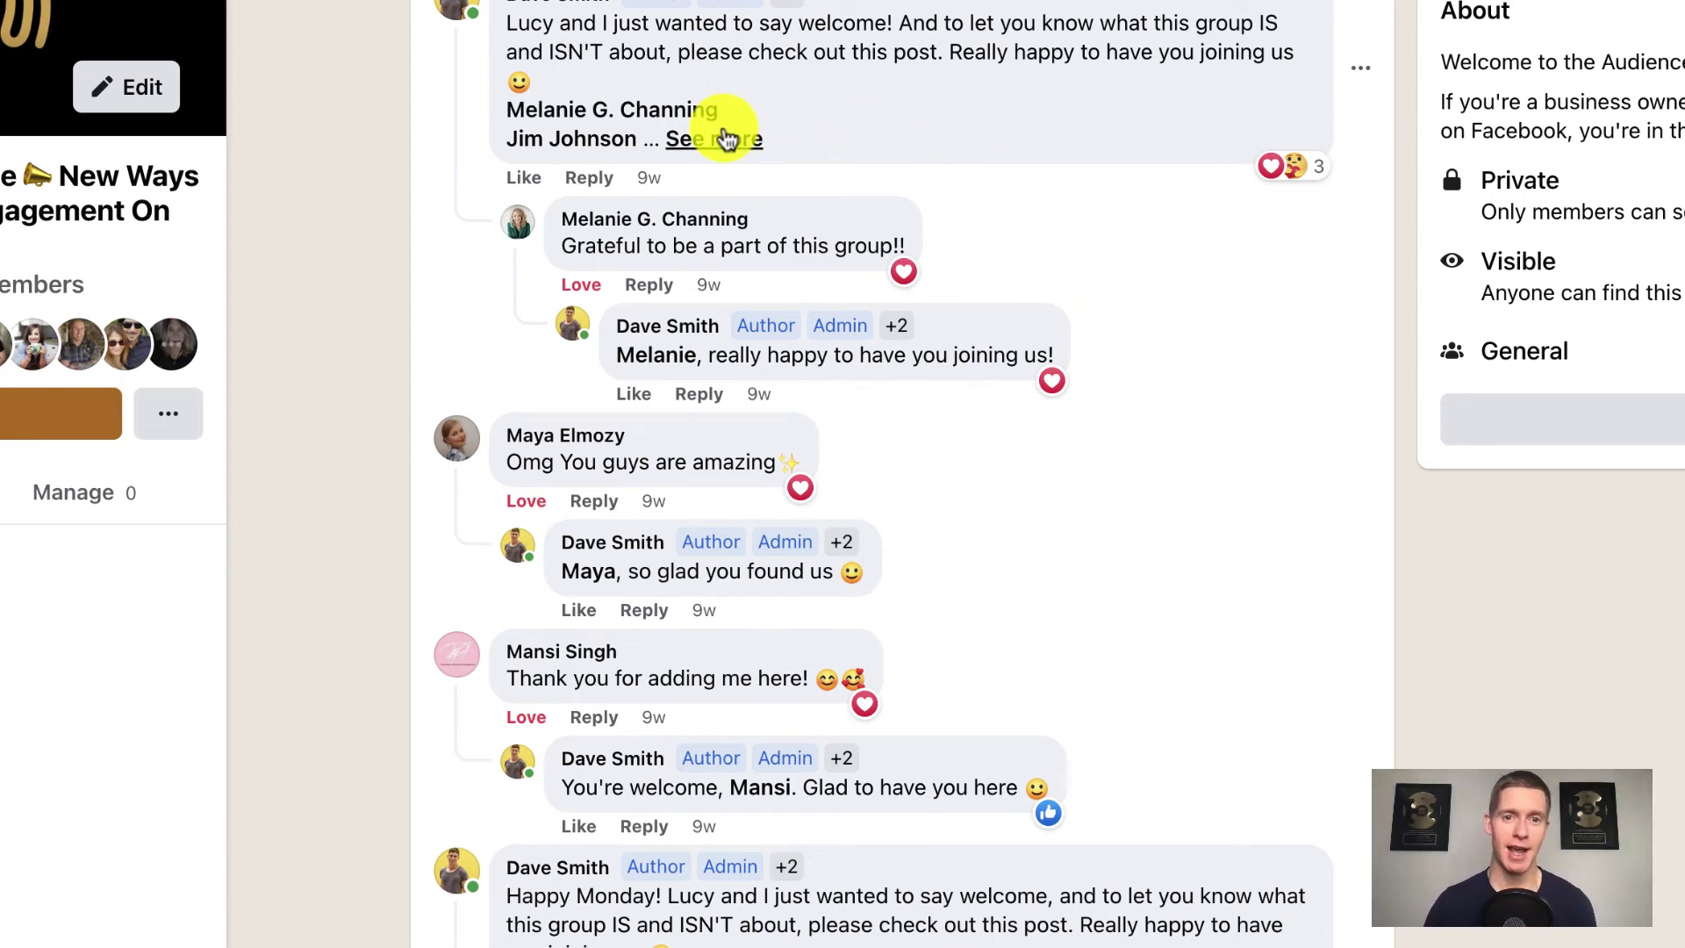
Step: Expand the welcome comment beginning "Lucy and I just wanted to say welcome!" and look through its full list of tagged members
{"action": "scroll", "coordinate": [720, 167], "scroll_direction": "up", "scroll_amount": 1}
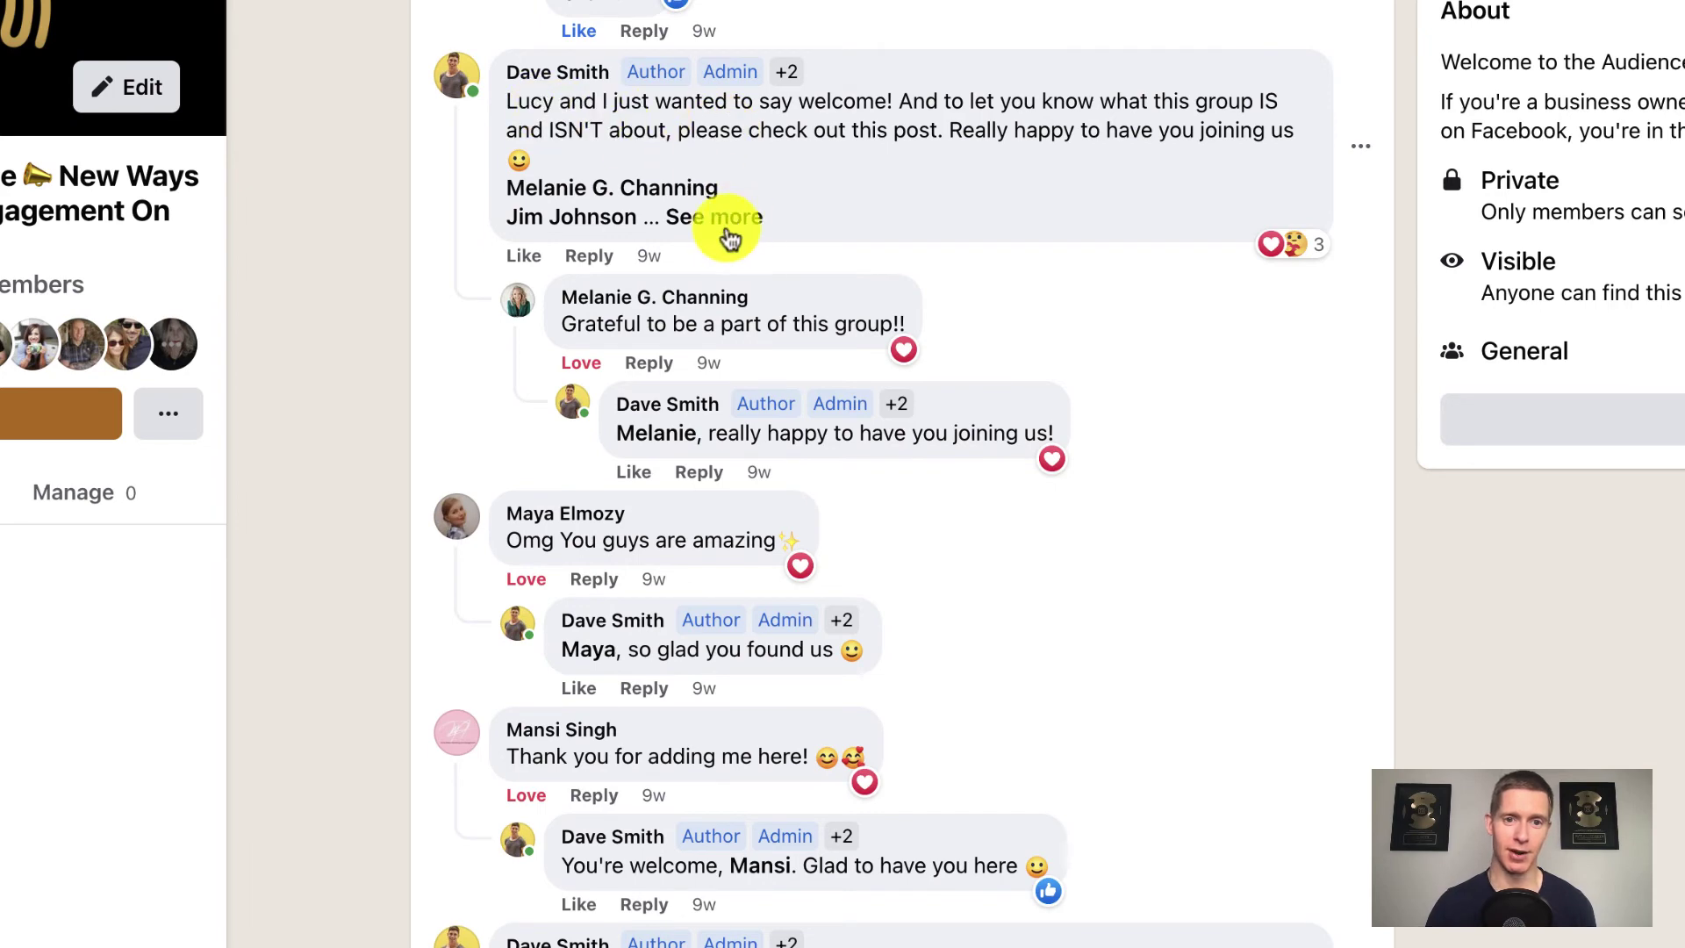
{"action": "left_click", "coordinate": [727, 219]}
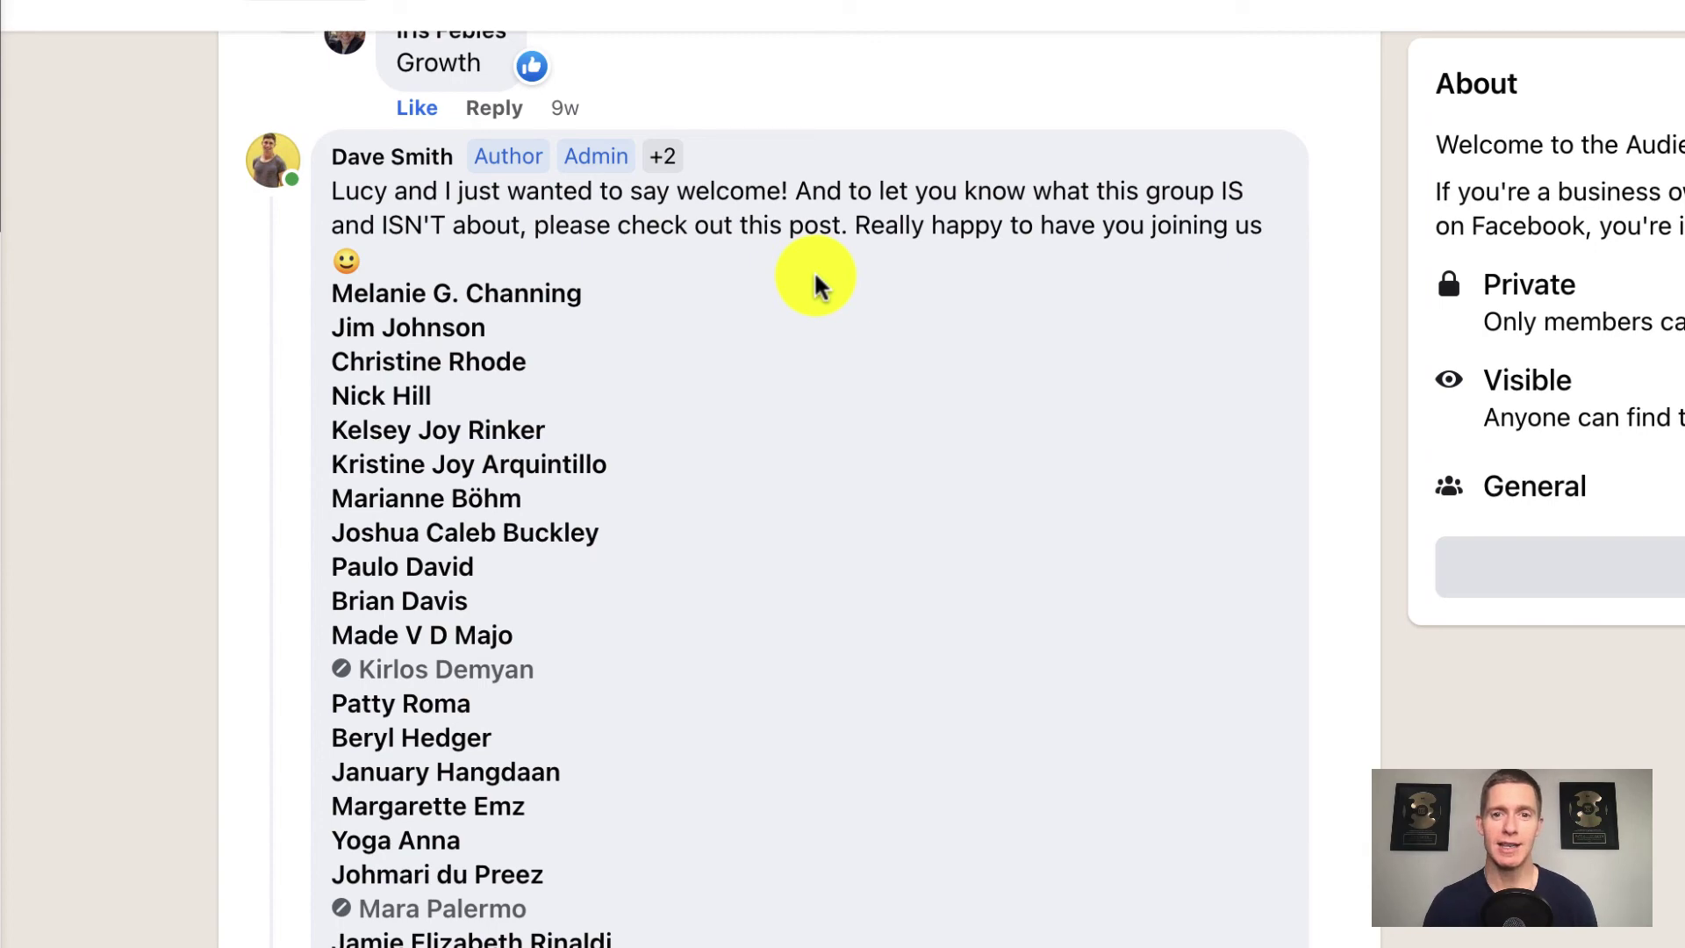
{"action": "scroll", "coordinate": [813, 271], "scroll_direction": "down", "scroll_amount": 8}
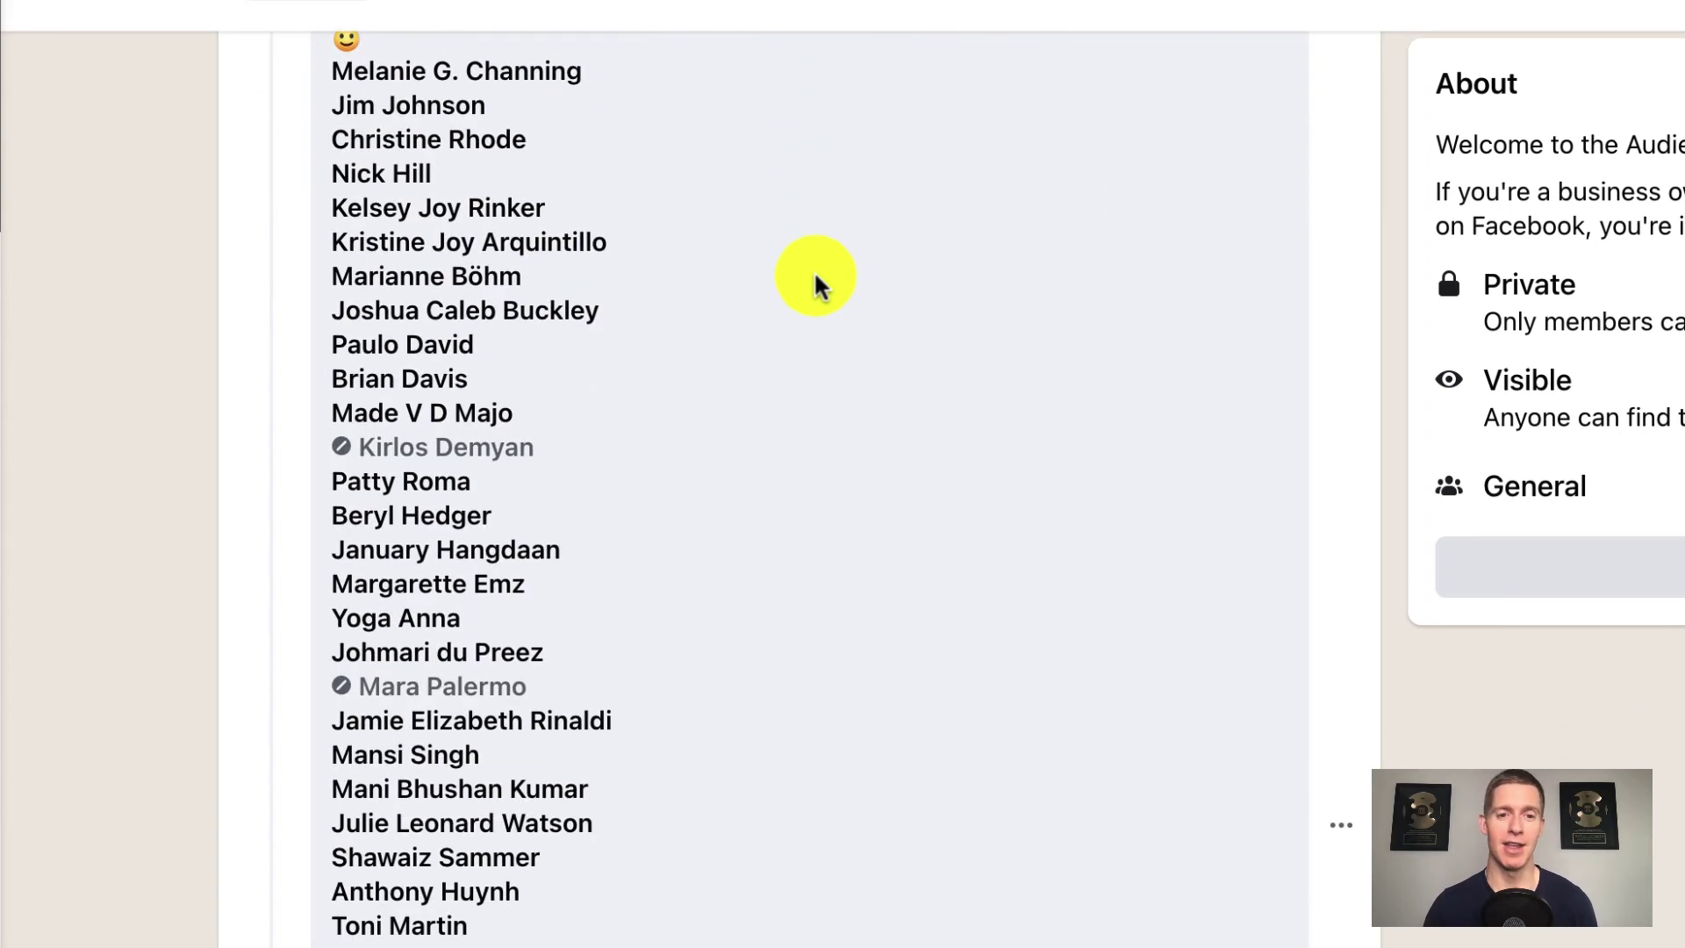
{"action": "scroll", "coordinate": [814, 271], "scroll_direction": "down", "scroll_amount": 4}
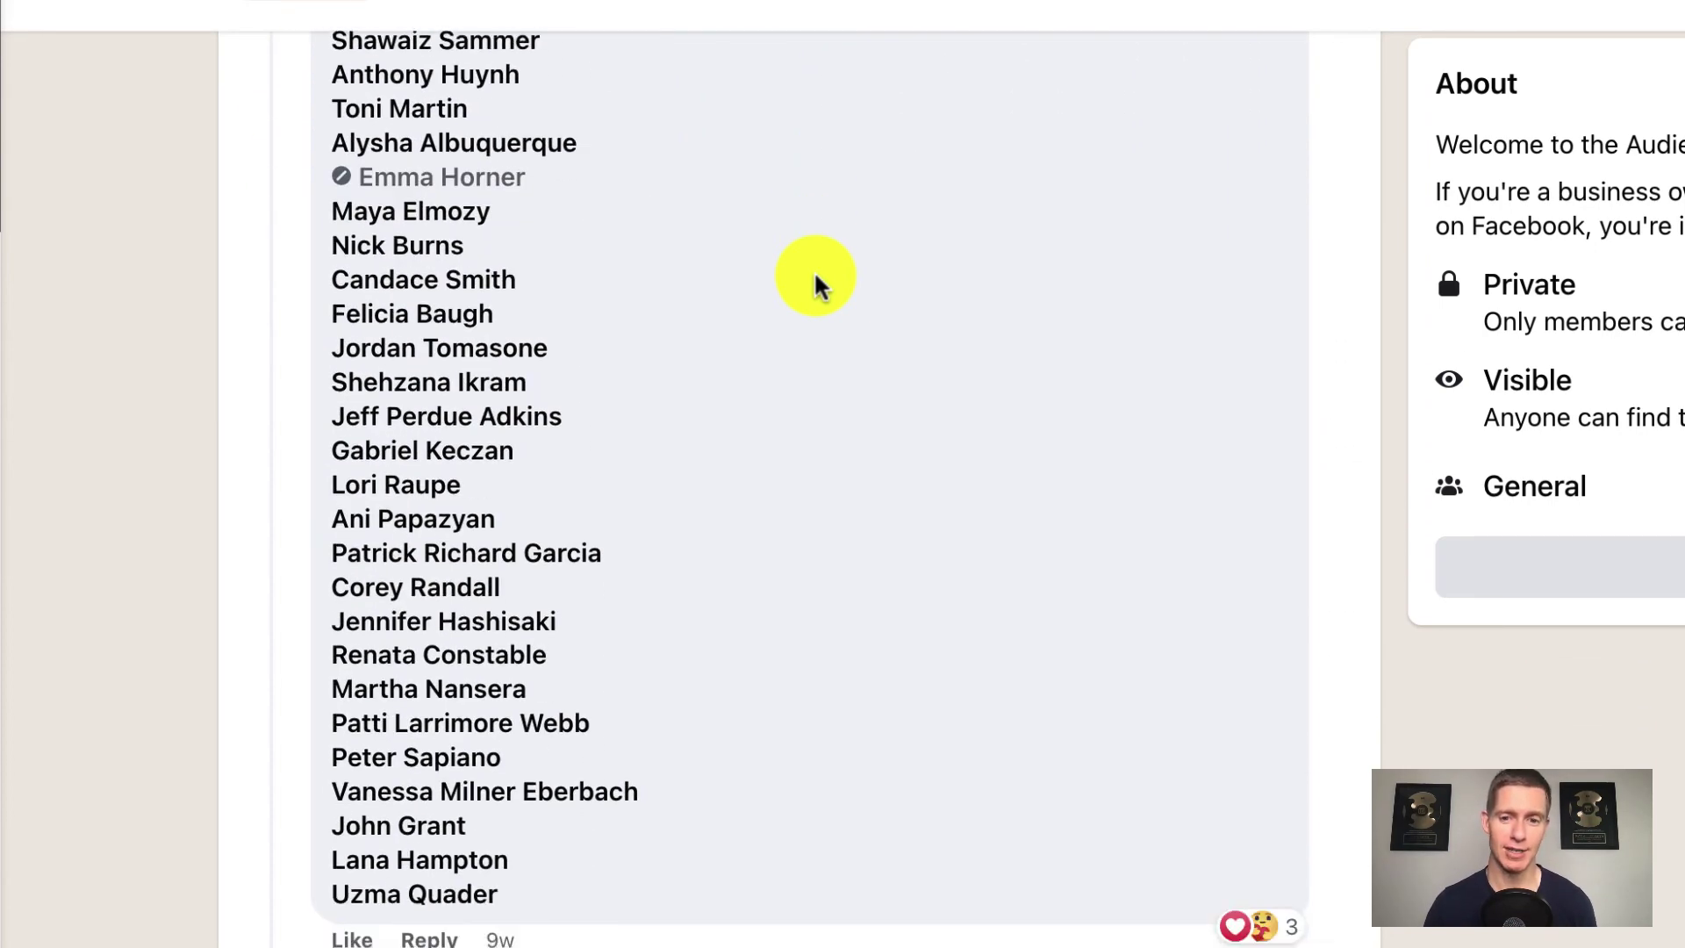
Step: Read the members' replies beneath the expanded welcome comment and look back through its list of tagged members
{"action": "scroll", "coordinate": [814, 271], "scroll_direction": "down", "scroll_amount": 7}
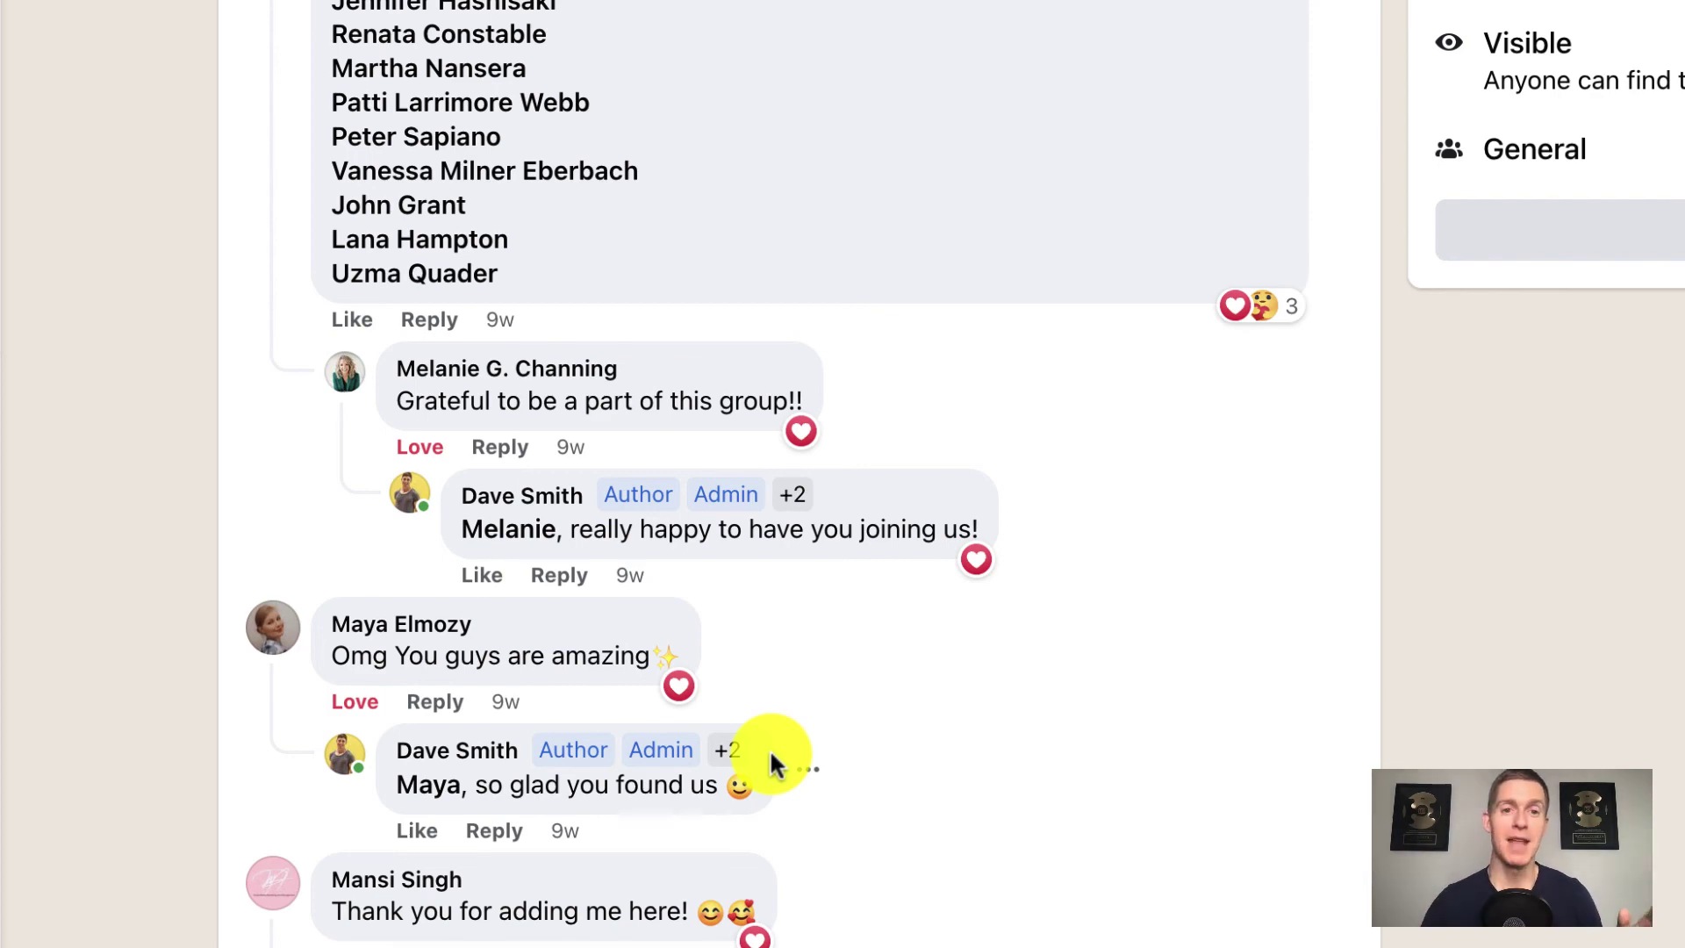
{"action": "scroll", "coordinate": [771, 749], "scroll_direction": "up", "scroll_amount": 6}
{"action": "scroll", "coordinate": [815, 274], "scroll_direction": "up", "scroll_amount": 3}
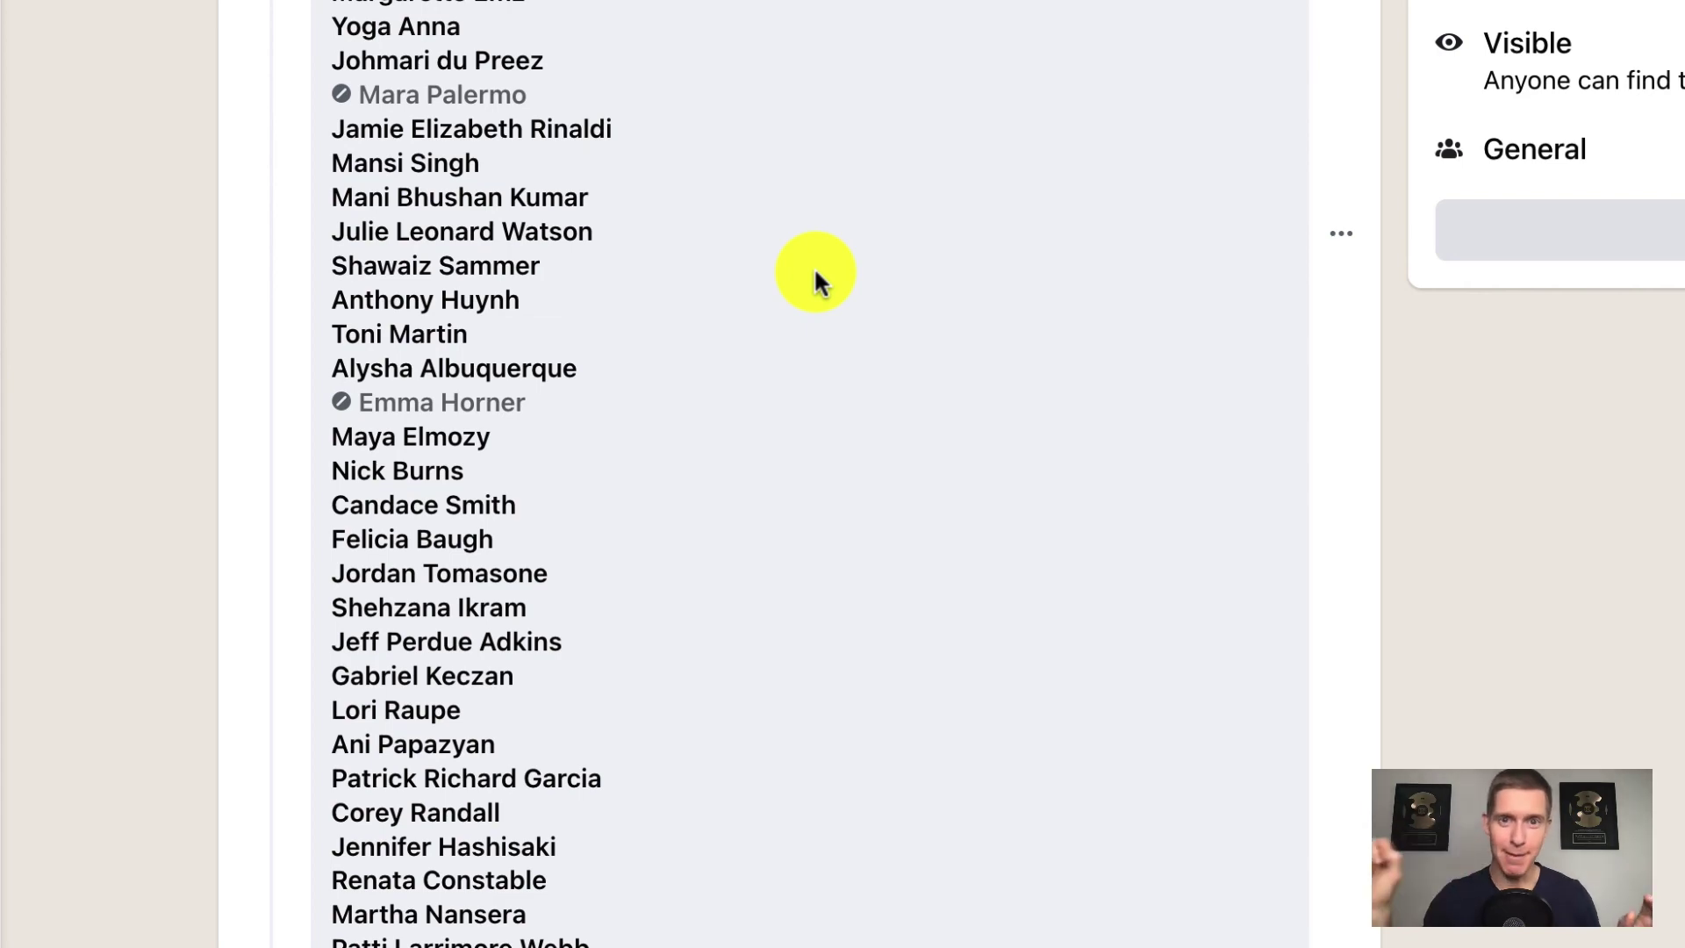
{"action": "scroll", "coordinate": [814, 267], "scroll_direction": "up", "scroll_amount": 8}
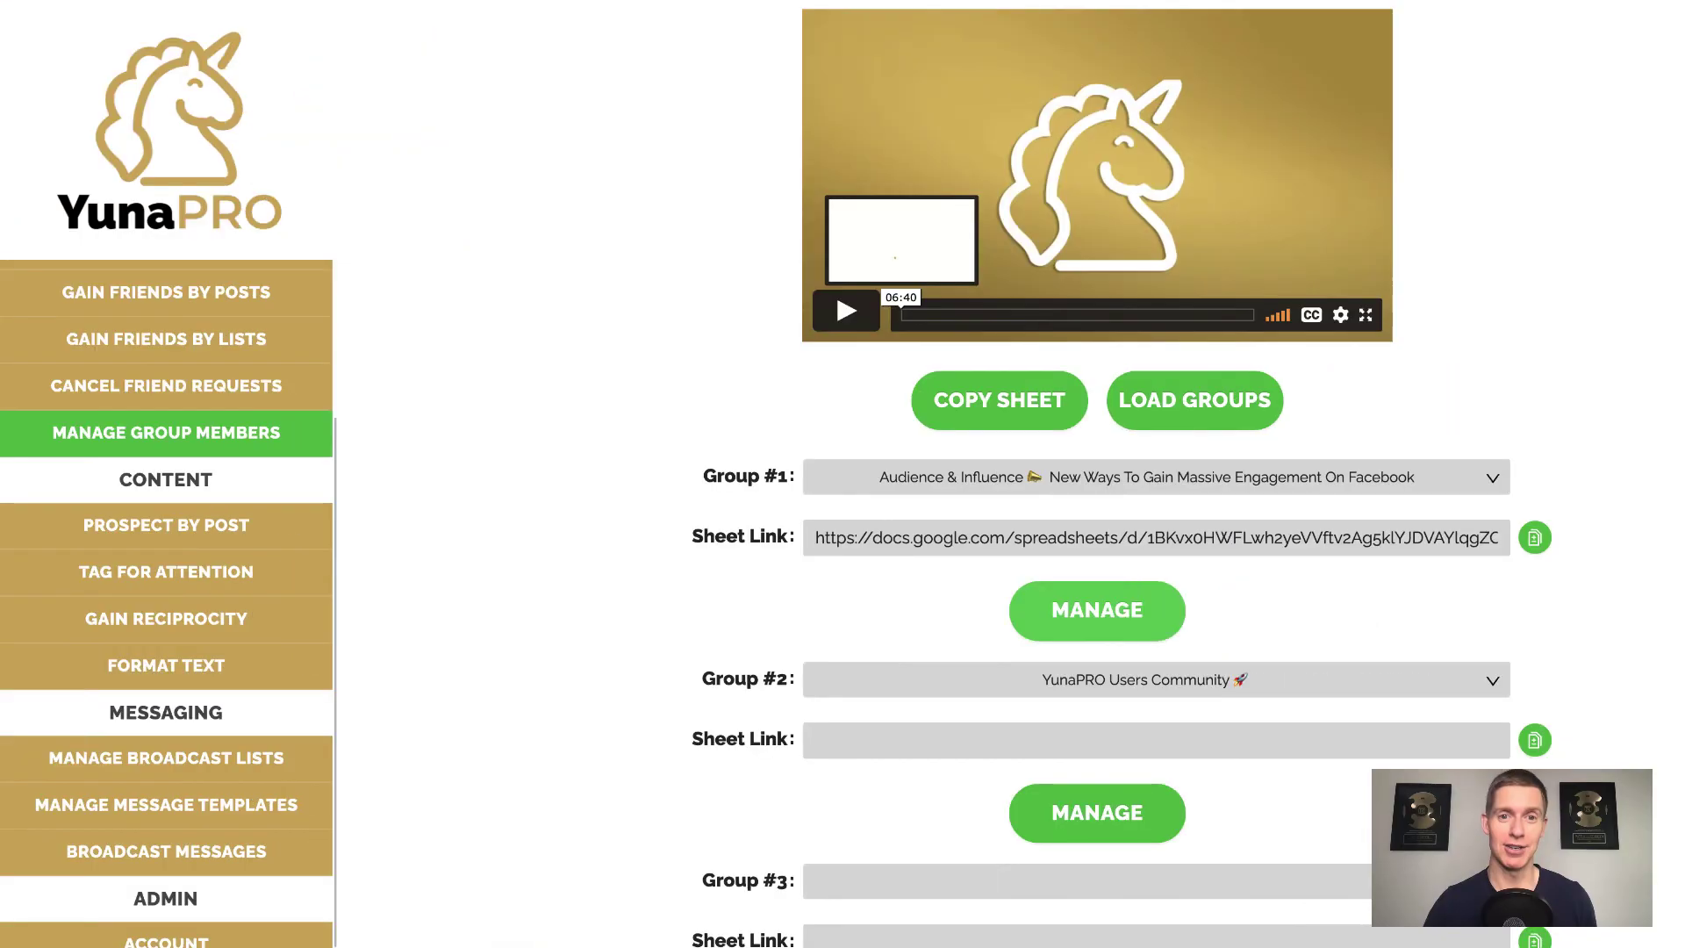
Step: Switch to YunaPRO and select the May 30 broadcast list for the Tag for Attention post
{"action": "left_click", "coordinate": [1091, 921]}
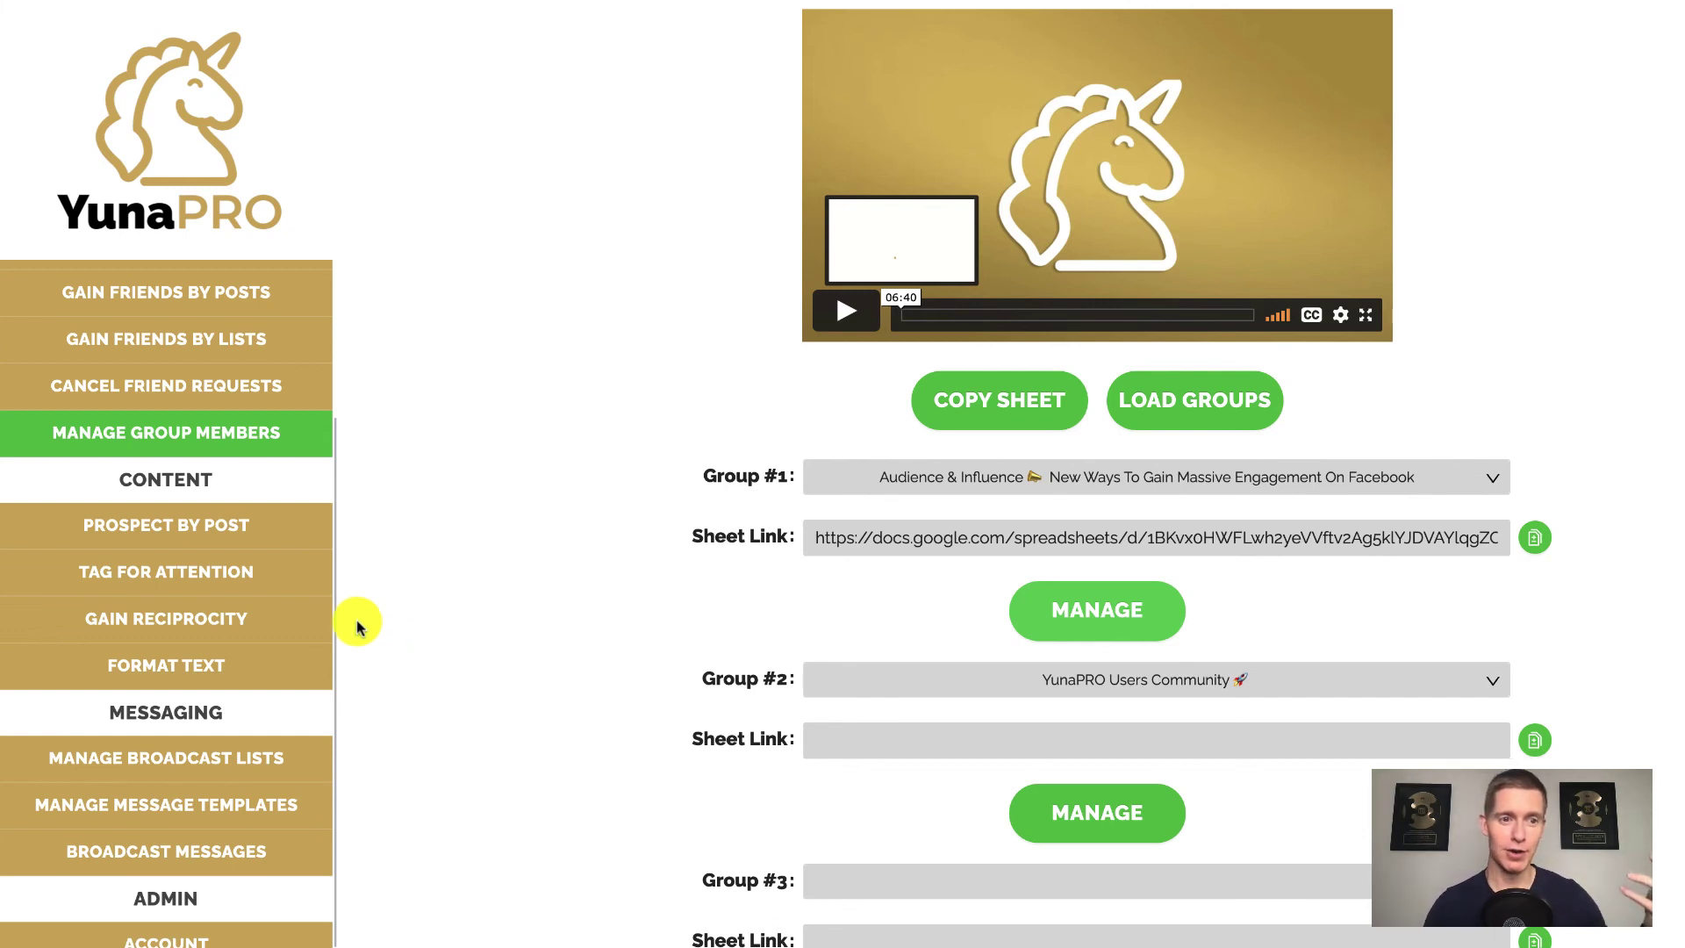
{"action": "left_click", "coordinate": [234, 575]}
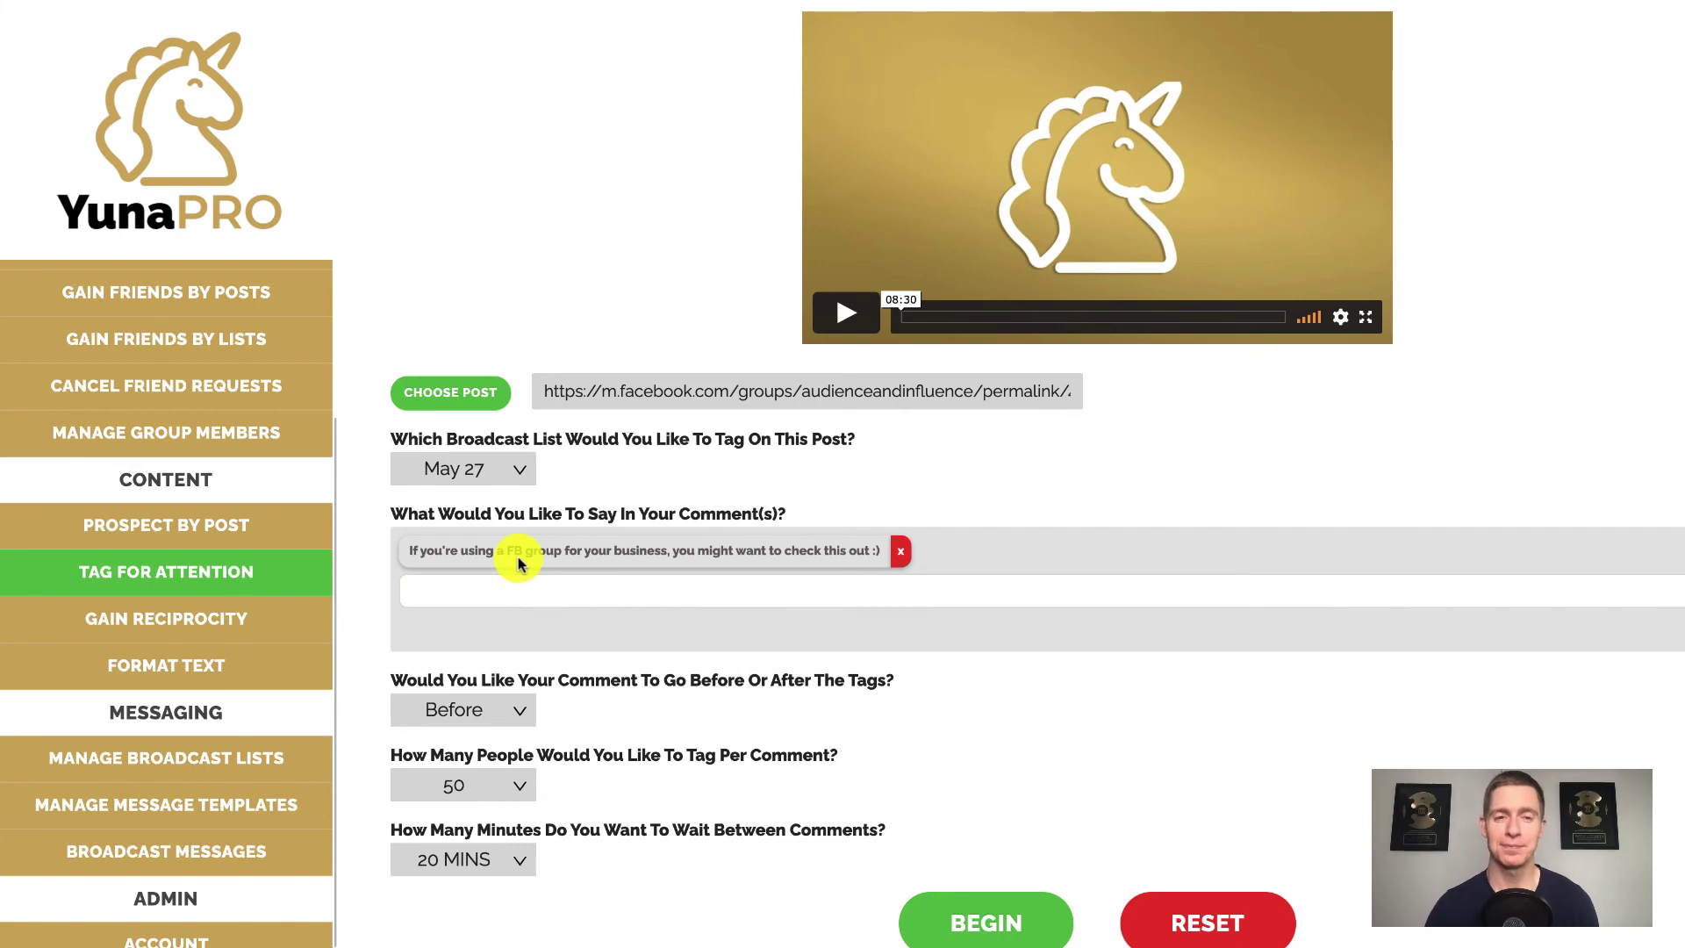
{"action": "left_click", "coordinate": [451, 392]}
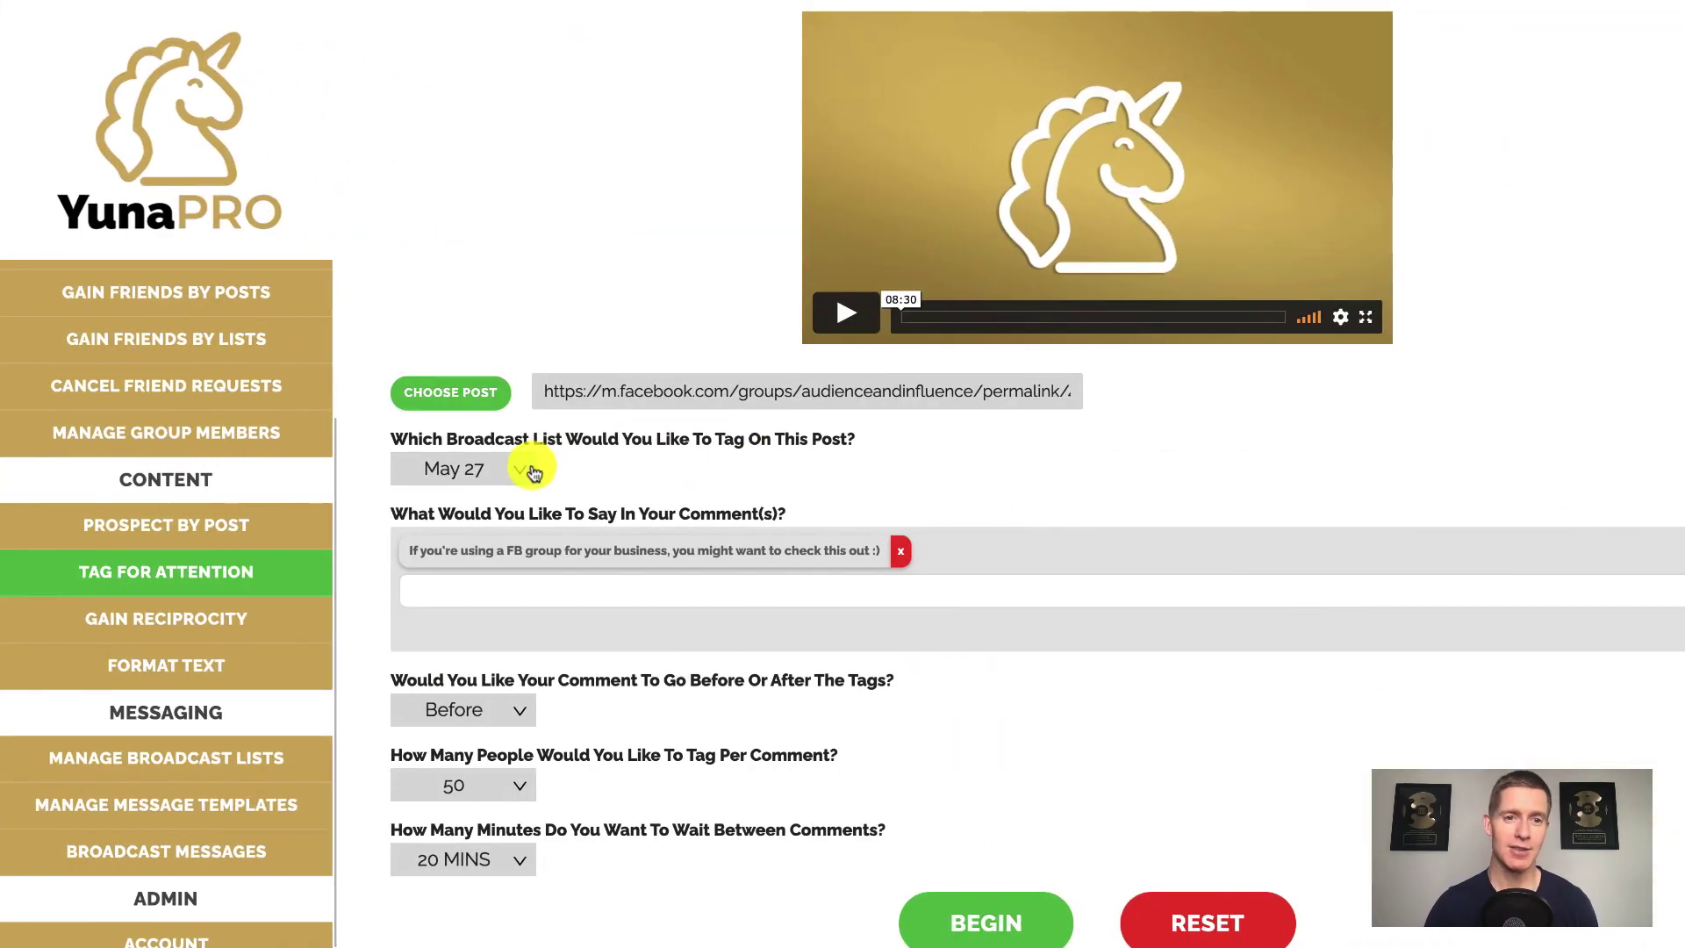
{"action": "left_click", "coordinate": [525, 469]}
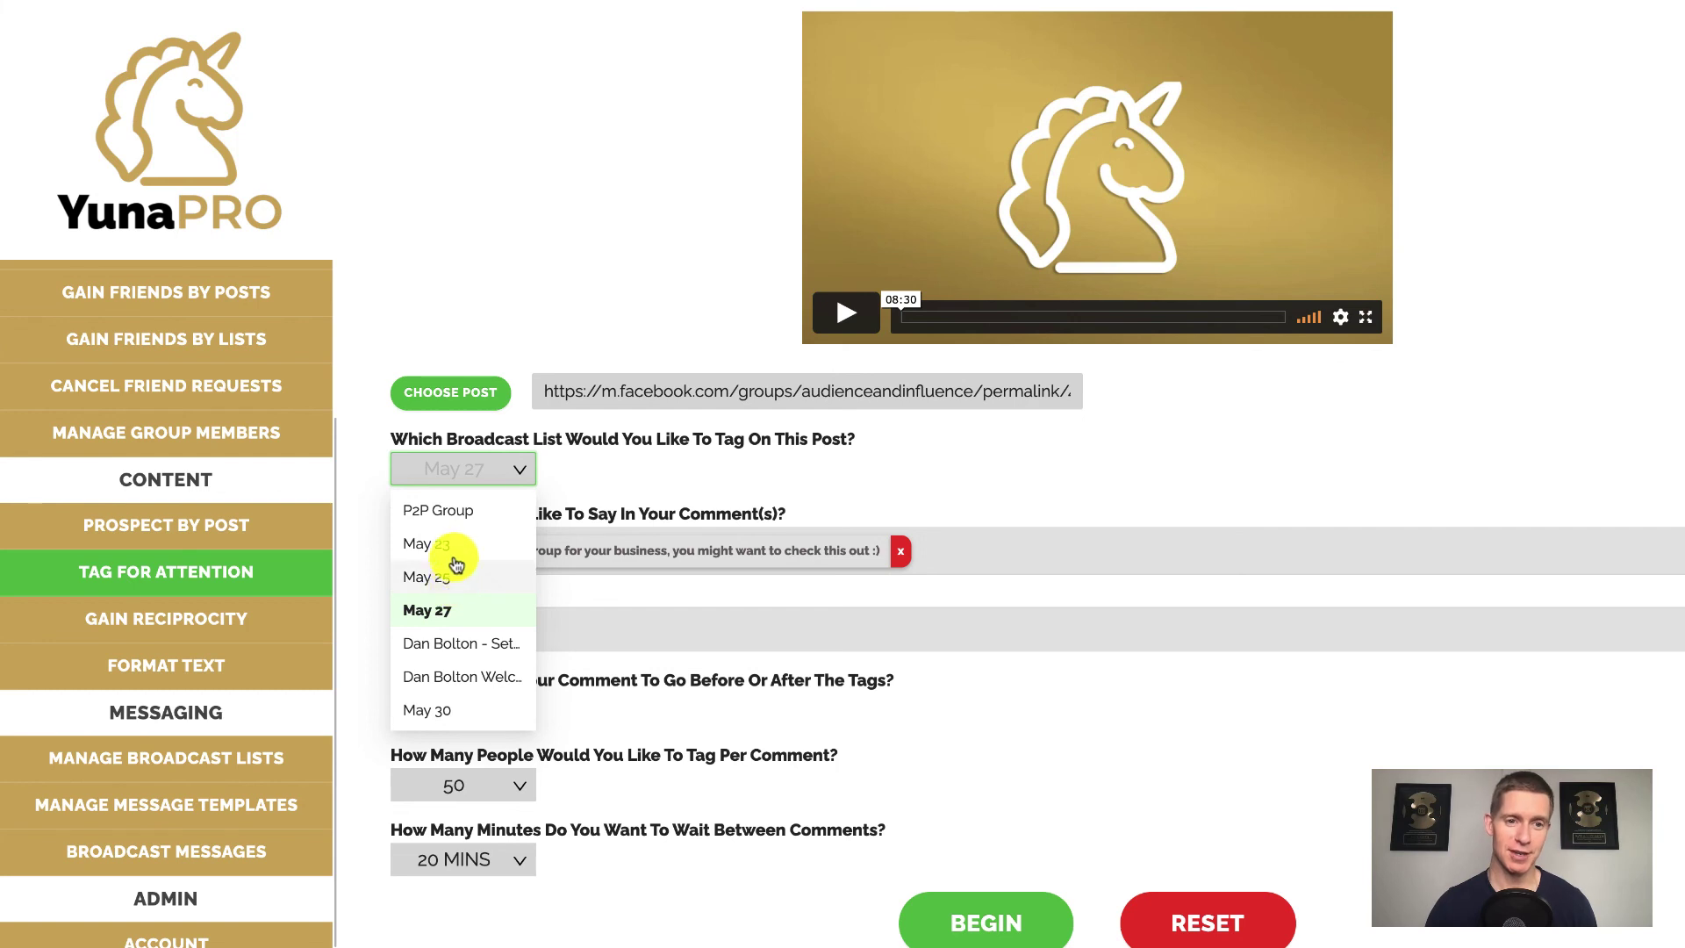
{"action": "left_click", "coordinate": [427, 711]}
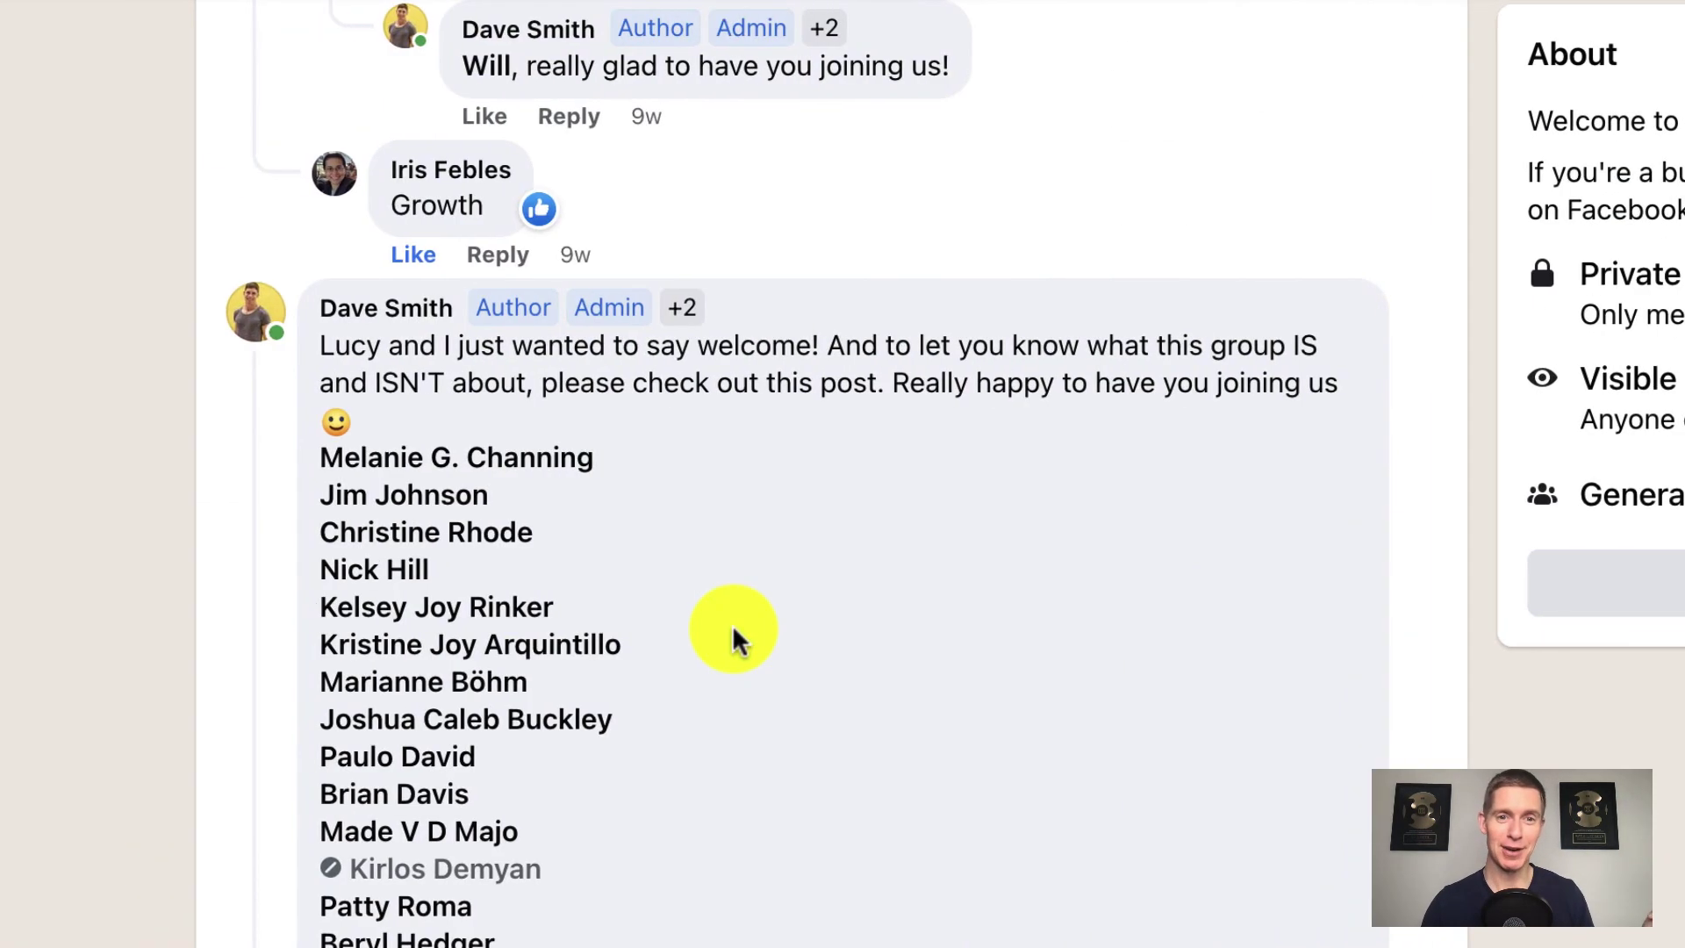
Step: Switch back to the Facebook welcome comment, highlight its opening welcome message and look through the tagged members below it
{"action": "scroll", "coordinate": [732, 624], "scroll_direction": "up", "scroll_amount": 1}
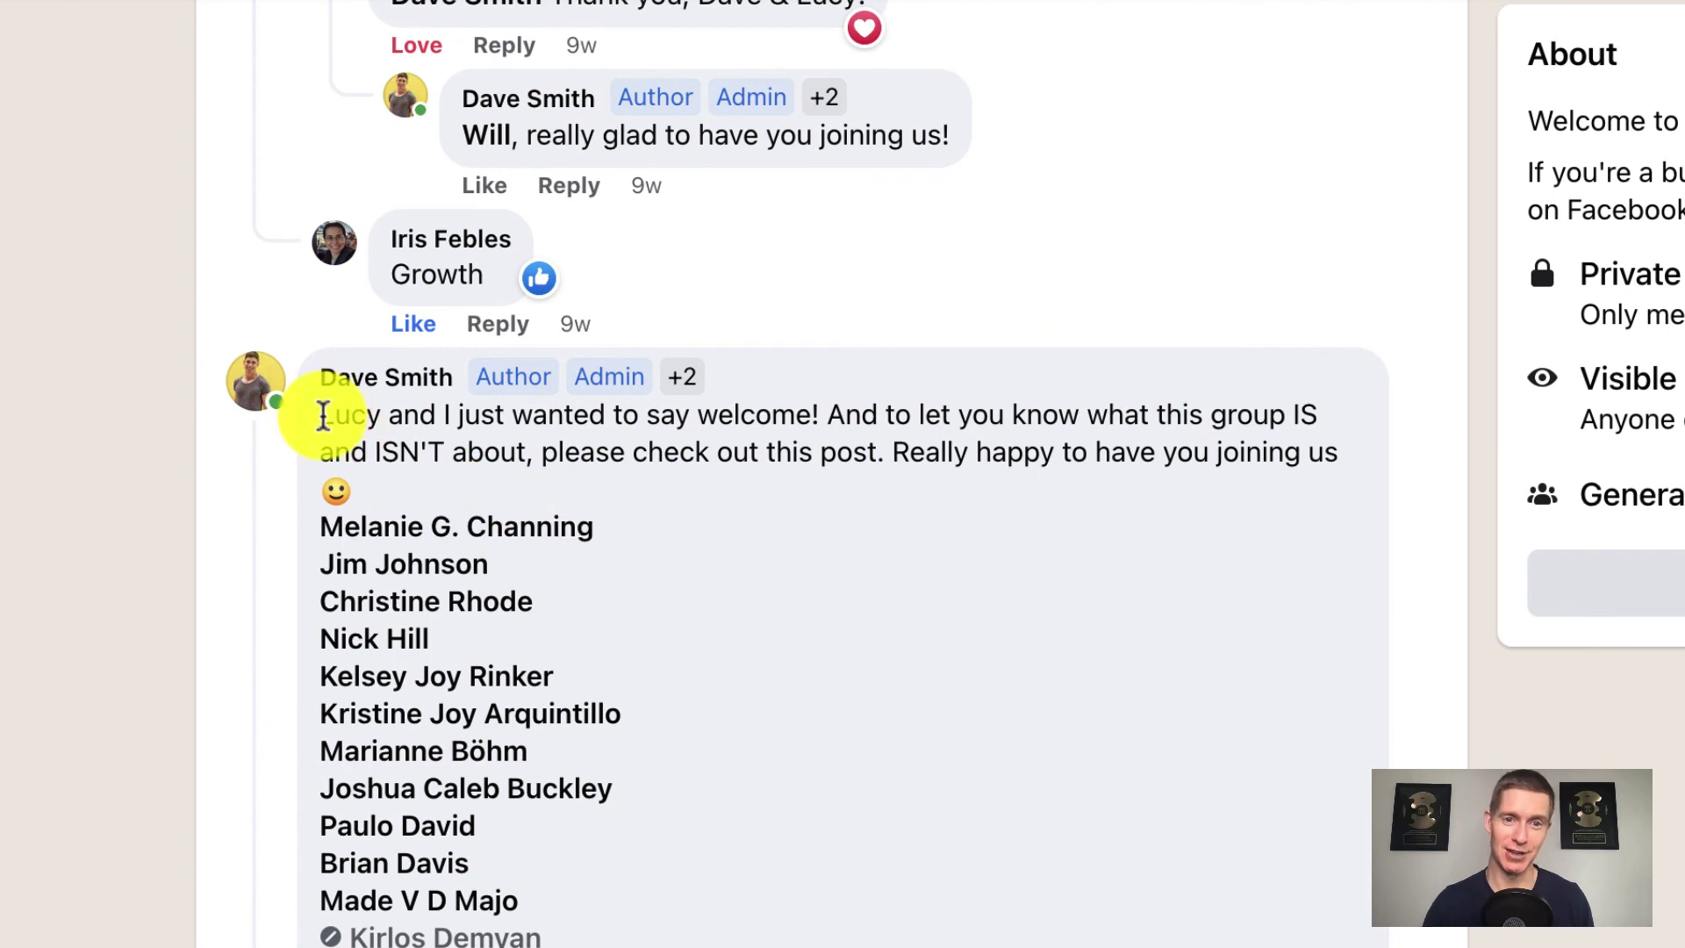
{"action": "left_click_drag", "start_coordinate": [323, 416], "coordinate": [646, 468]}
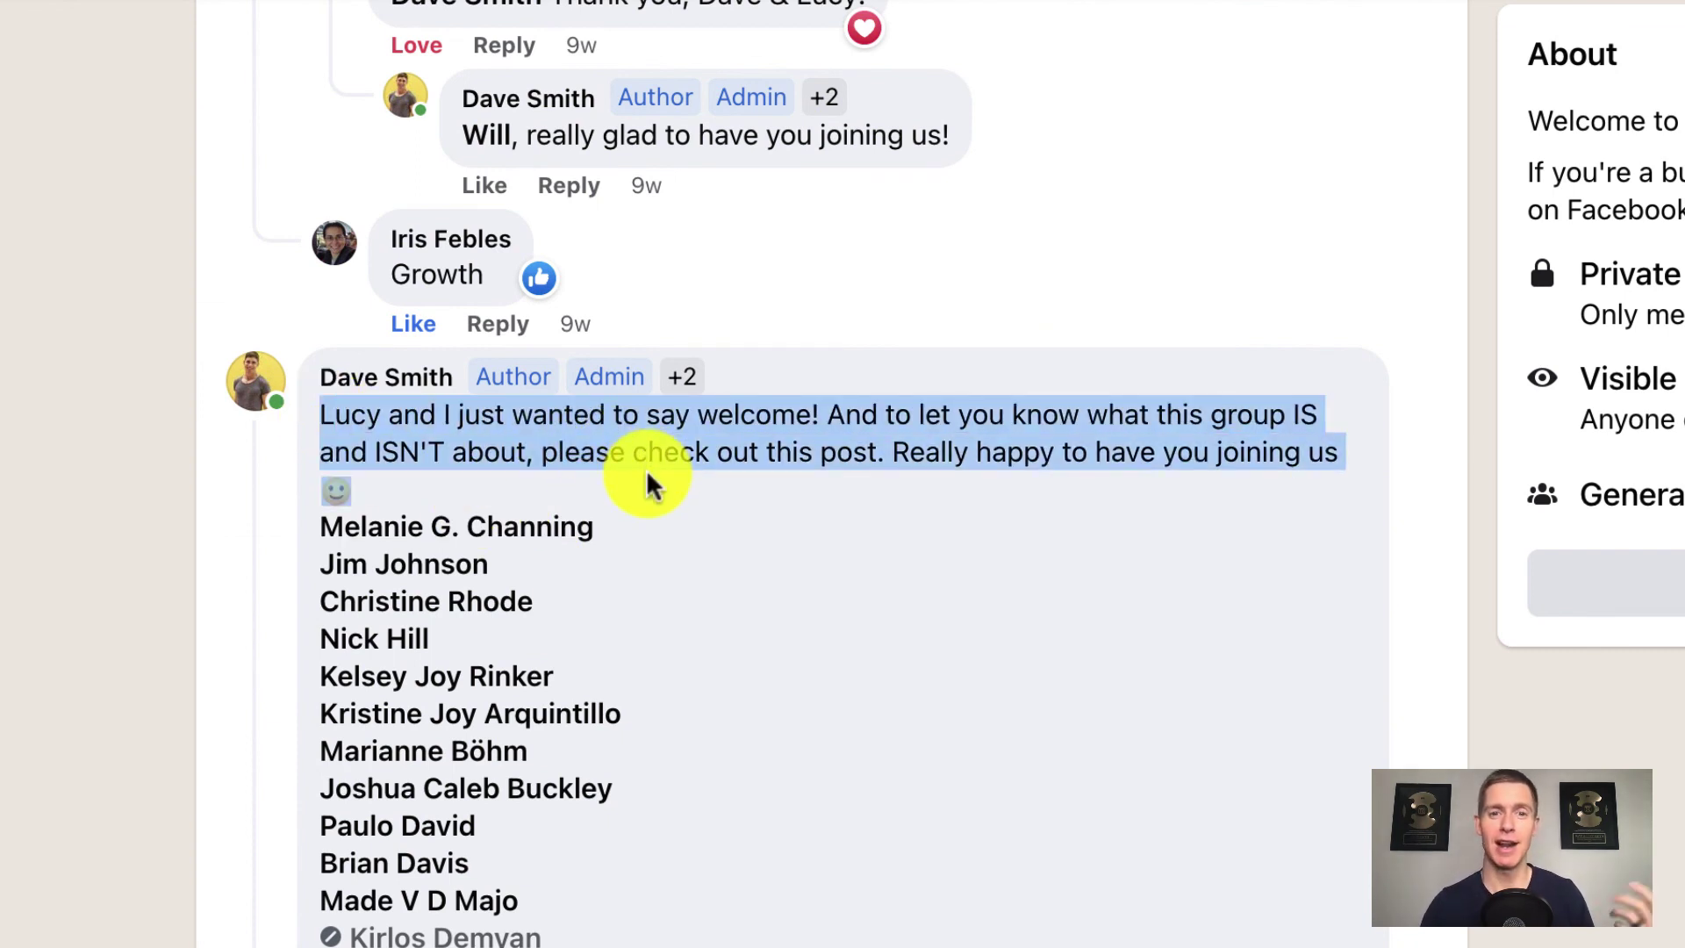
{"action": "scroll", "coordinate": [660, 562], "scroll_direction": "down", "scroll_amount": 10}
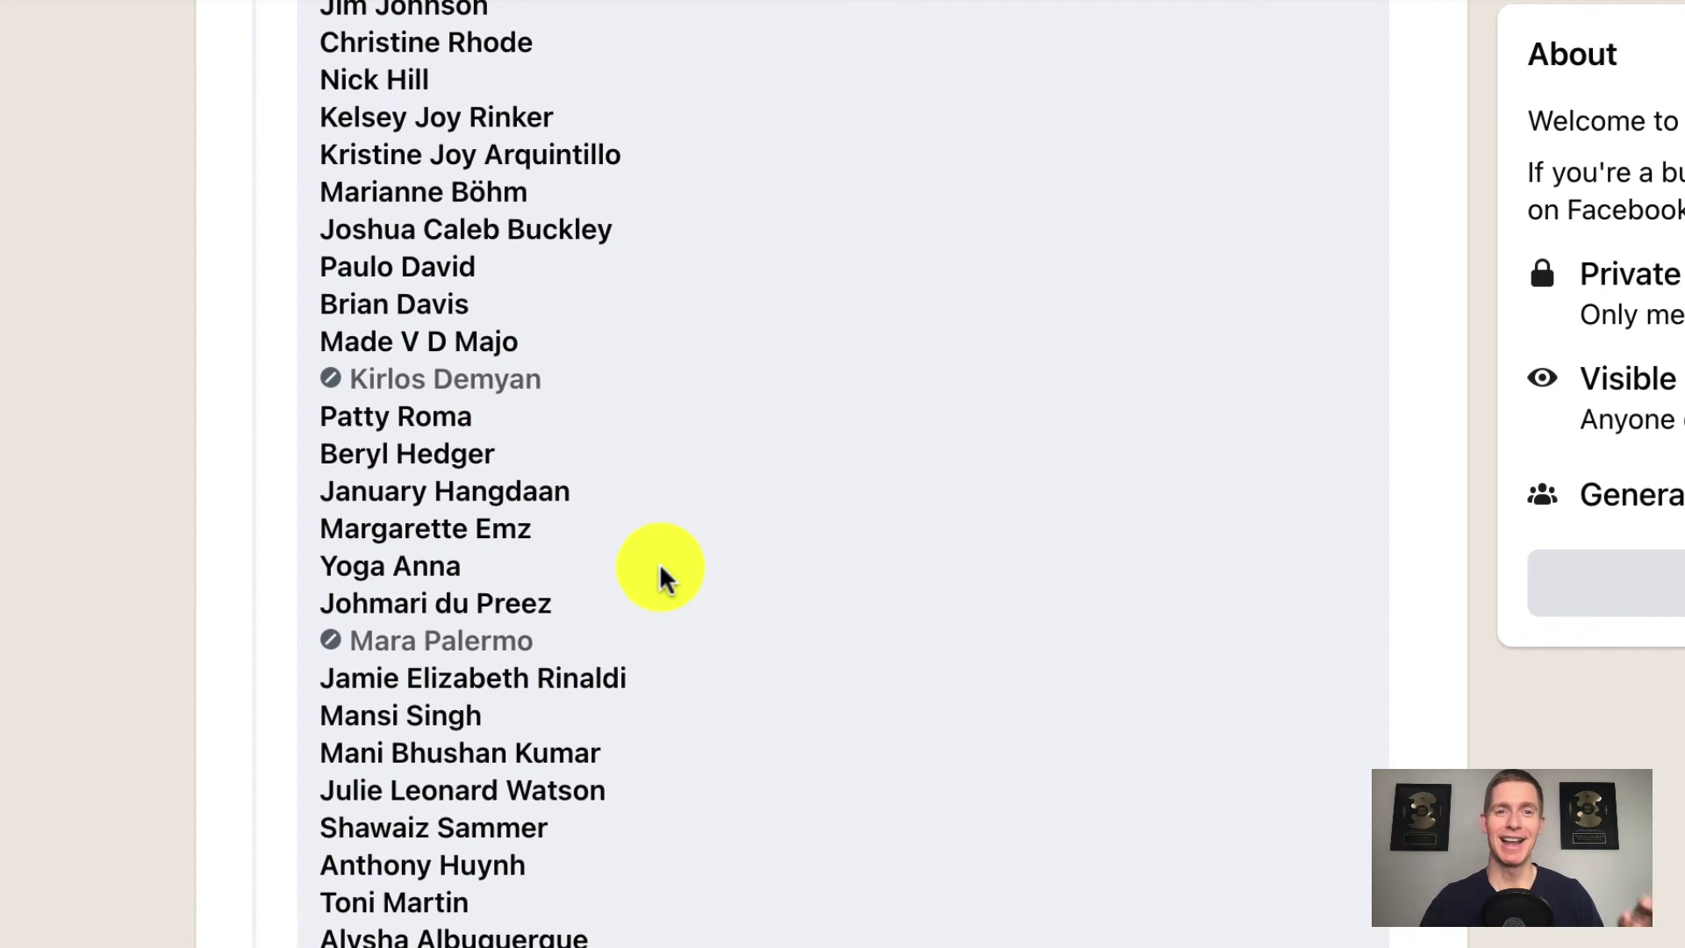
{"action": "scroll", "coordinate": [660, 562], "scroll_direction": "down", "scroll_amount": 3}
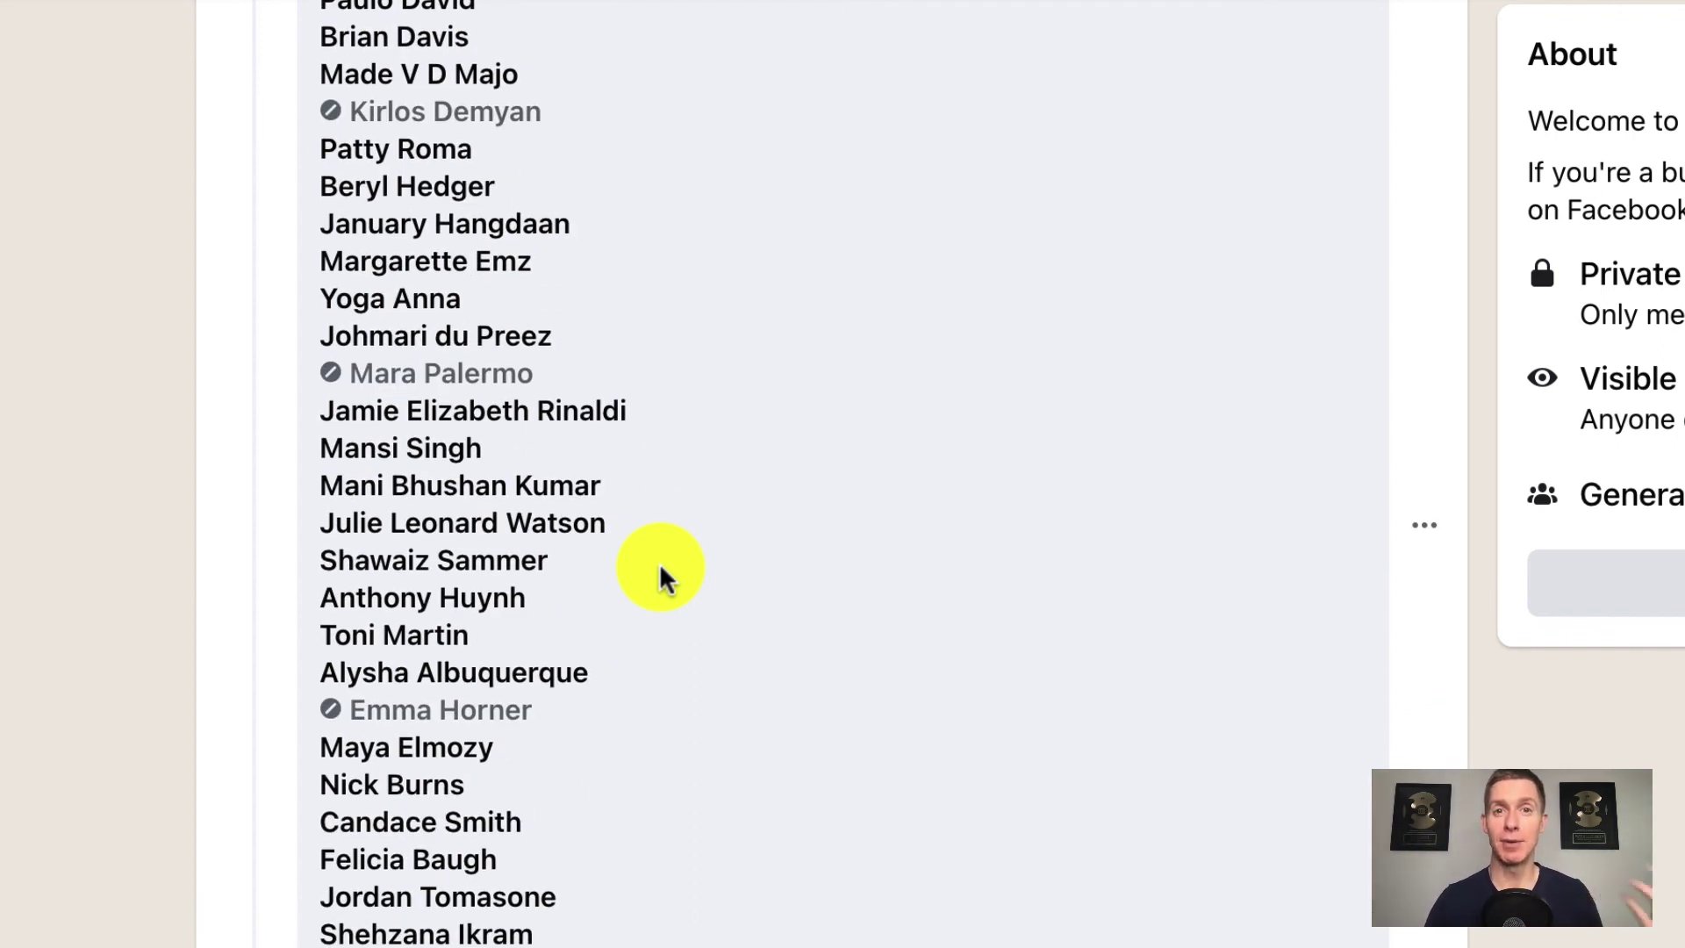